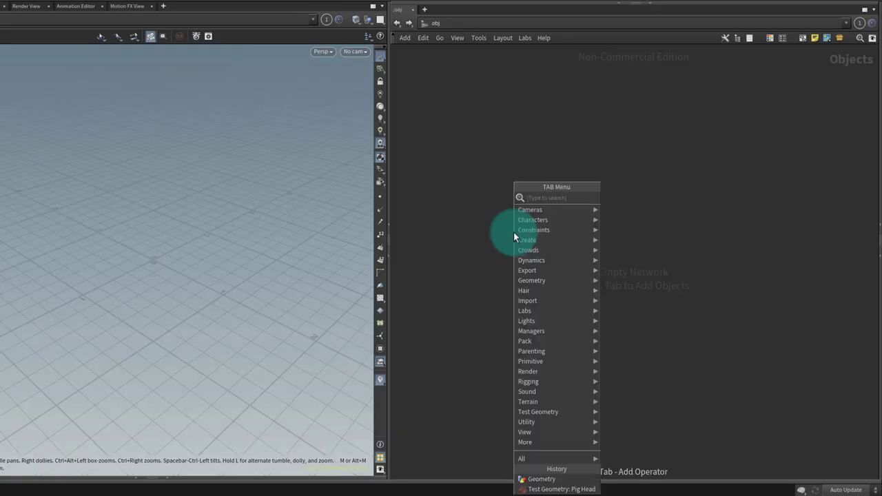
# - Create a geo1 container and, inside it, a sphere1 node with radius raised from 0.5 to 1
pyautogui.write('geo')
pyautogui.press('Return')
pyautogui.doubleClick(513, 232)
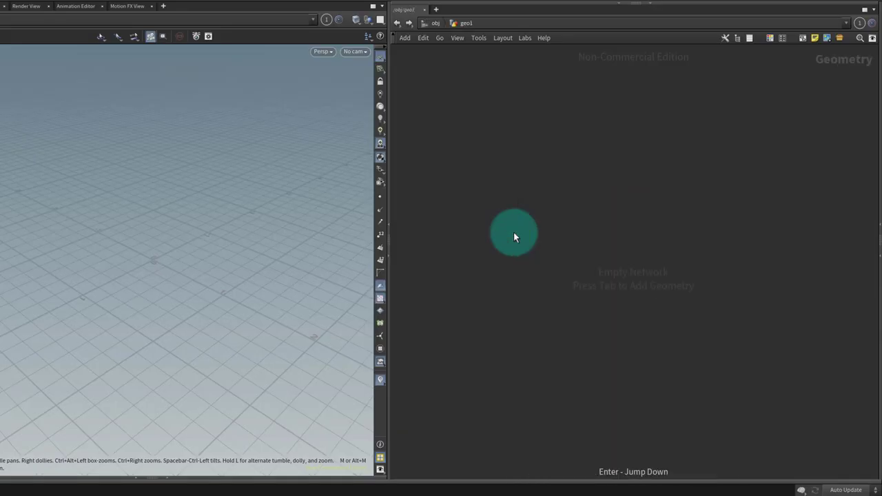
pyautogui.press('Tab')
pyautogui.write('sphere')
pyautogui.press('Return')
pyautogui.click(513, 232)
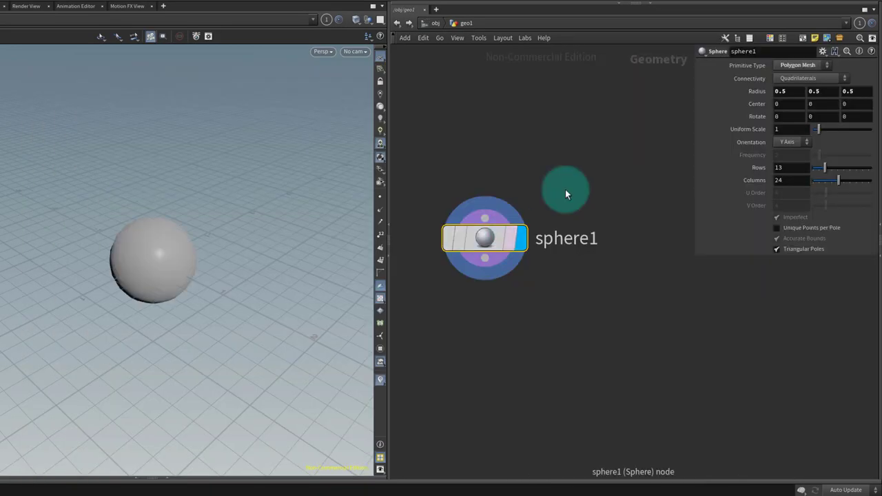
pyautogui.moveTo(742, 90); pyautogui.dragTo(772, 88, button='middle')
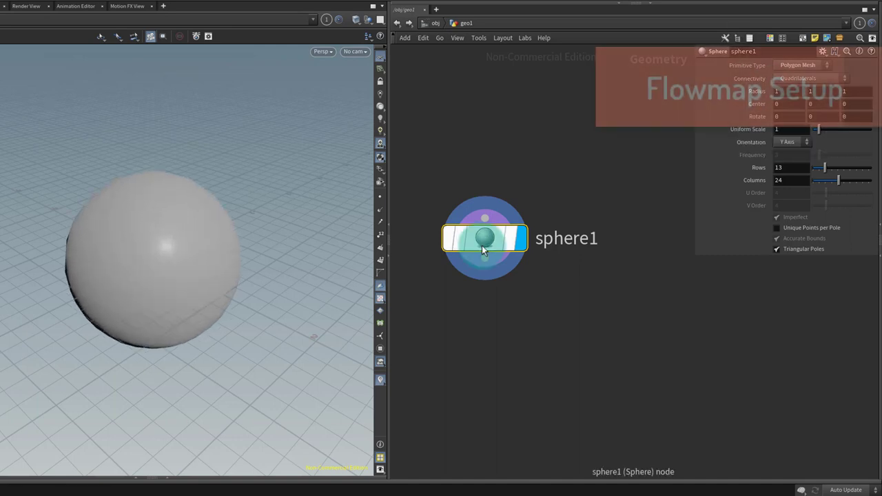
# - Add a UV Project node after sphere1, keeping Vertices attributes, with Polar projection
pyautogui.press('Tab')
pyautogui.write('uvp')
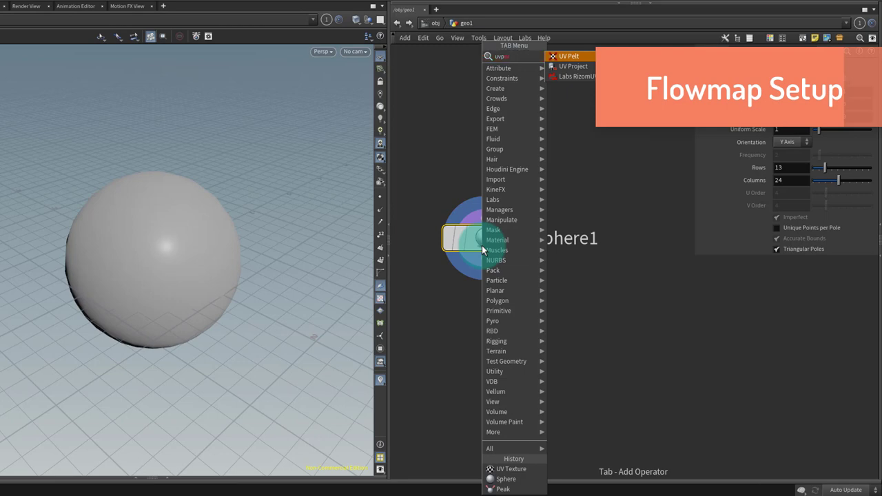
pyautogui.press('Down')
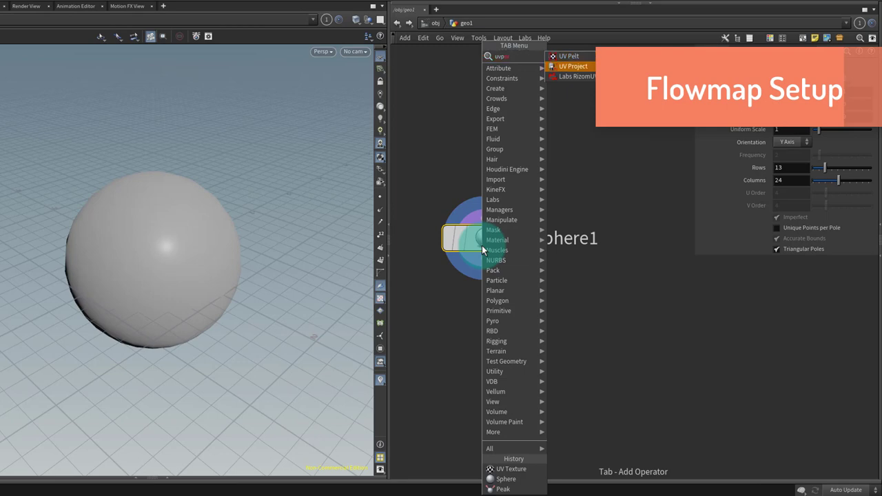
pyautogui.press('Return')
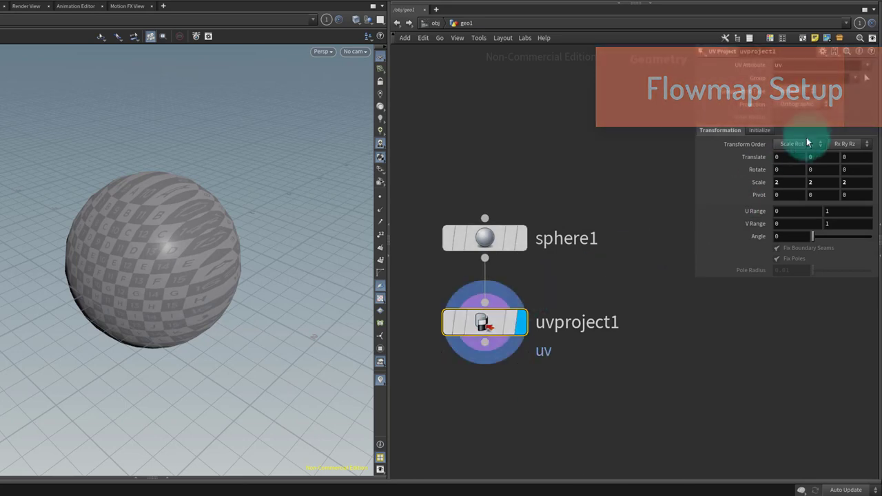
pyautogui.click(808, 91)
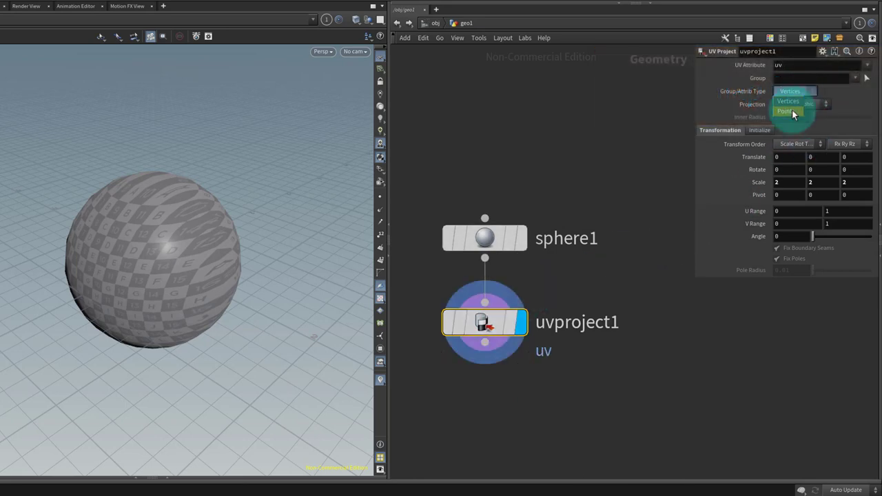
pyautogui.click(830, 98)
pyautogui.click(823, 103)
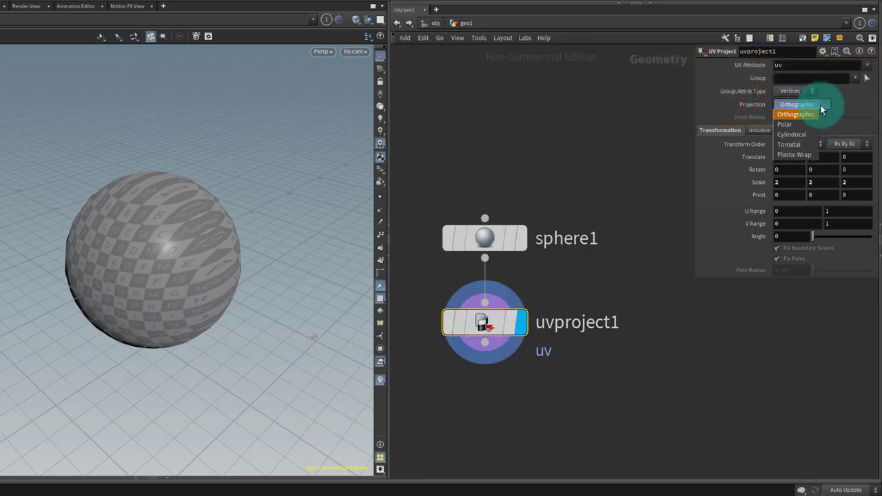
pyautogui.click(811, 119)
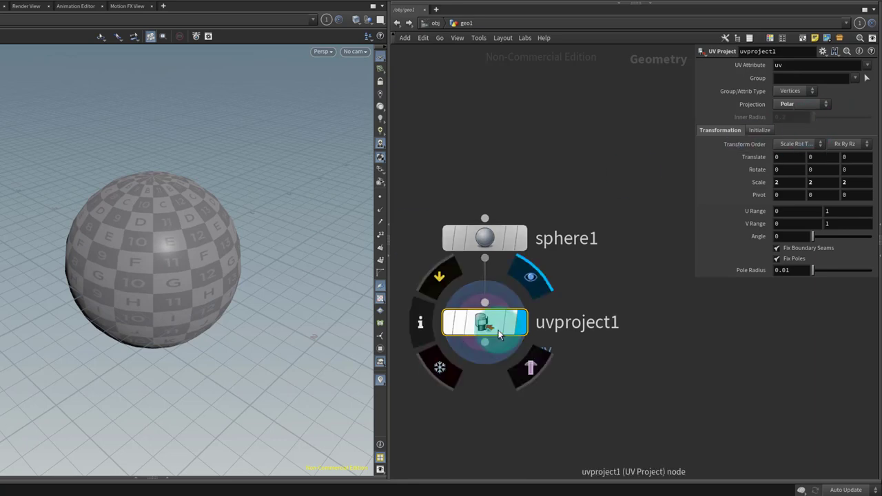
# - Add subdivide1 below uvproject1 with Depth set to 2
pyautogui.press('Tab')
pyautogui.write('su')
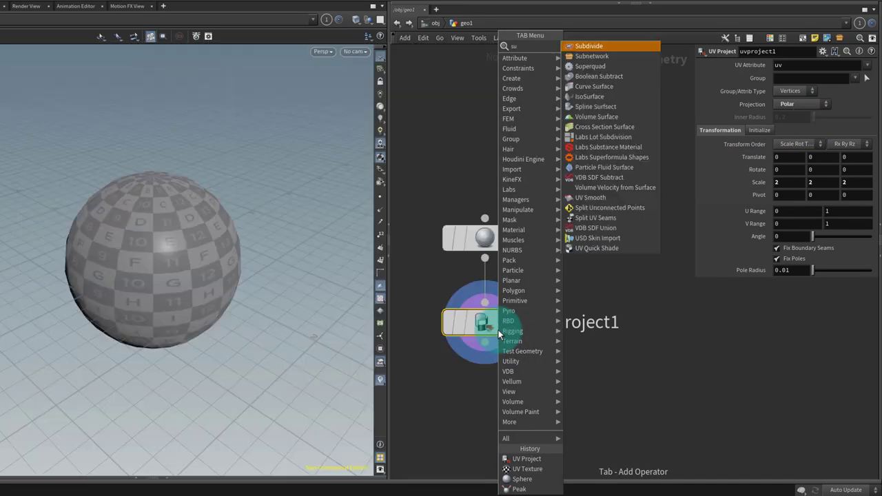
pyautogui.write('bdi')
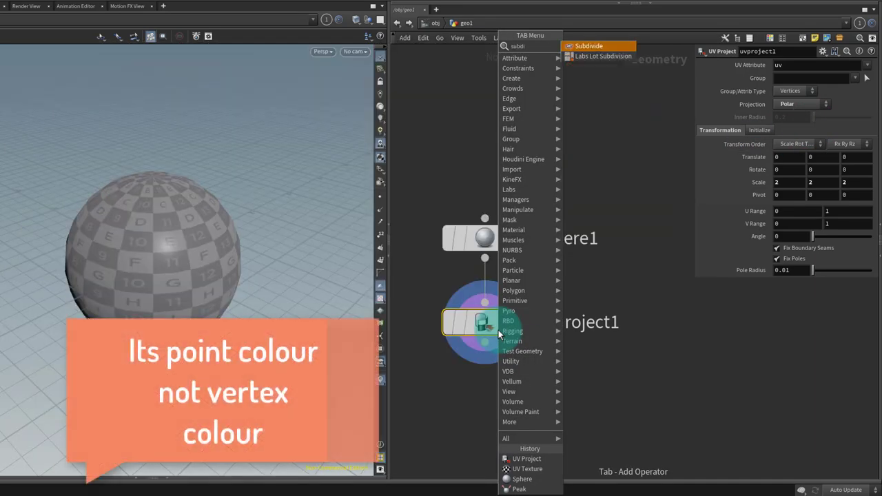
pyautogui.write('vide')
pyautogui.press('Return')
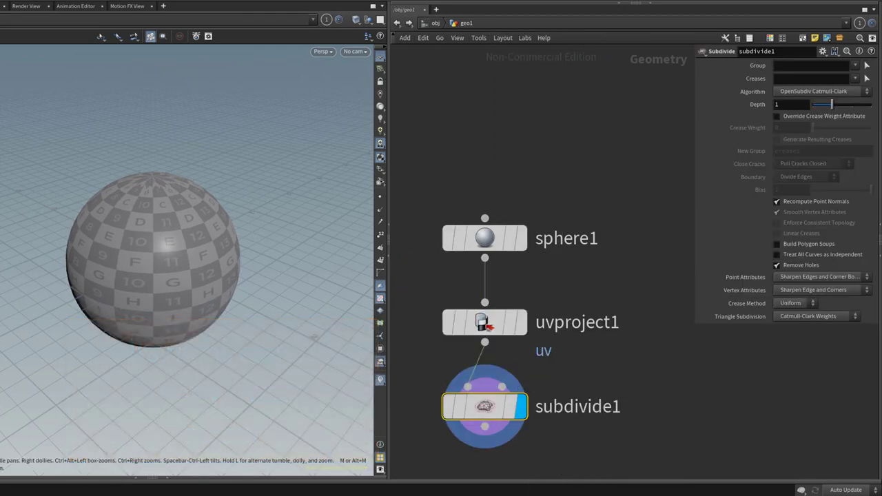
pyautogui.click(794, 103)
pyautogui.press('BackSpace')
pyautogui.write('2')
pyautogui.press('Tab')
# - Add subdivide2 below subdivide1, also at Depth 2
pyautogui.write('subdiv')
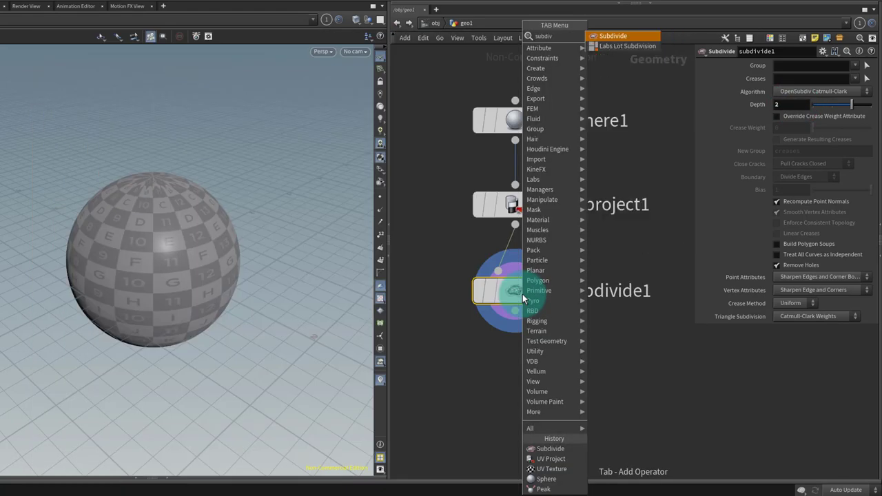
pyautogui.press('Return')
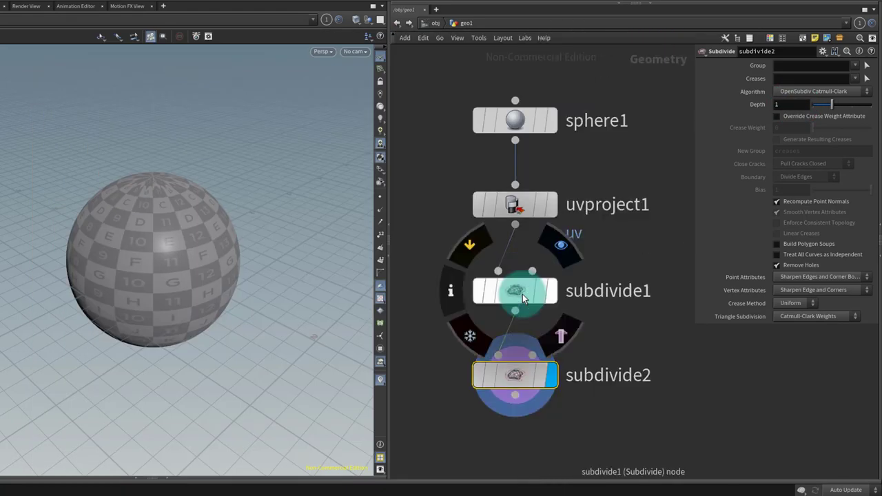
pyautogui.click(793, 104)
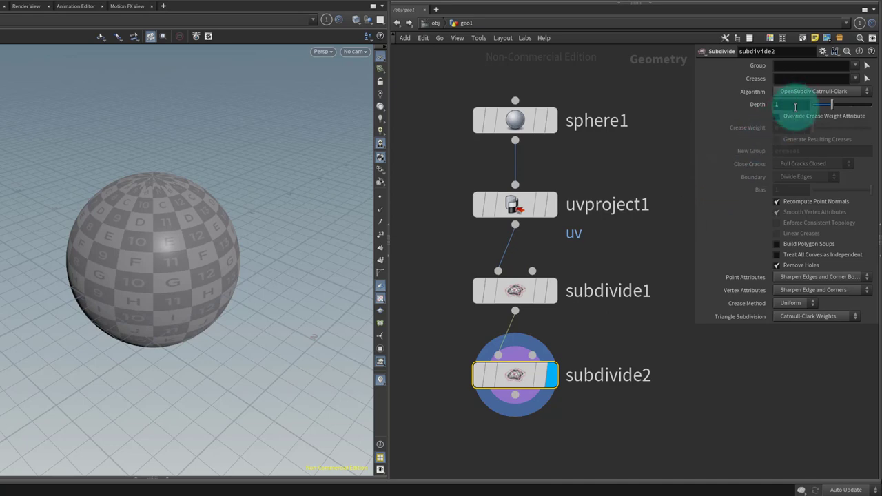
pyautogui.write('2')
pyautogui.press('Return')
# - View the sphere in wireframe and toggle subdivide2's bypass to compare density, leaving it active
pyautogui.click(422, 407)
pyautogui.press('w')
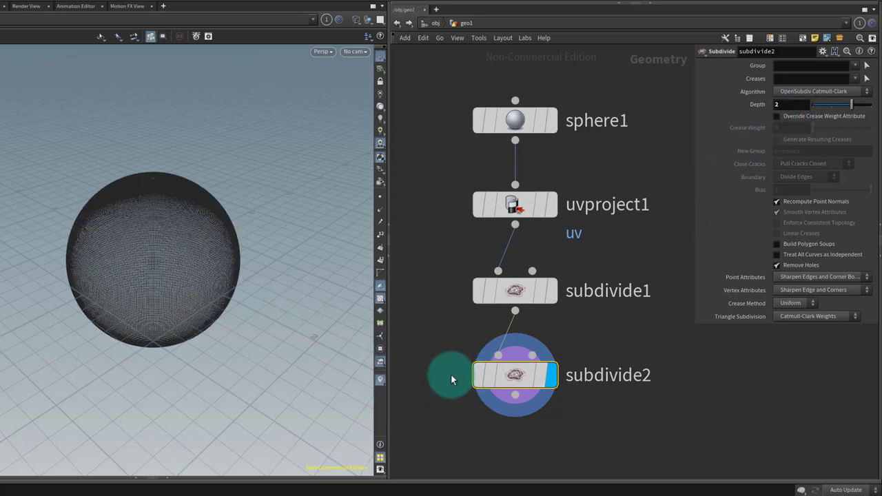
pyautogui.click(478, 380)
pyautogui.click(478, 380)
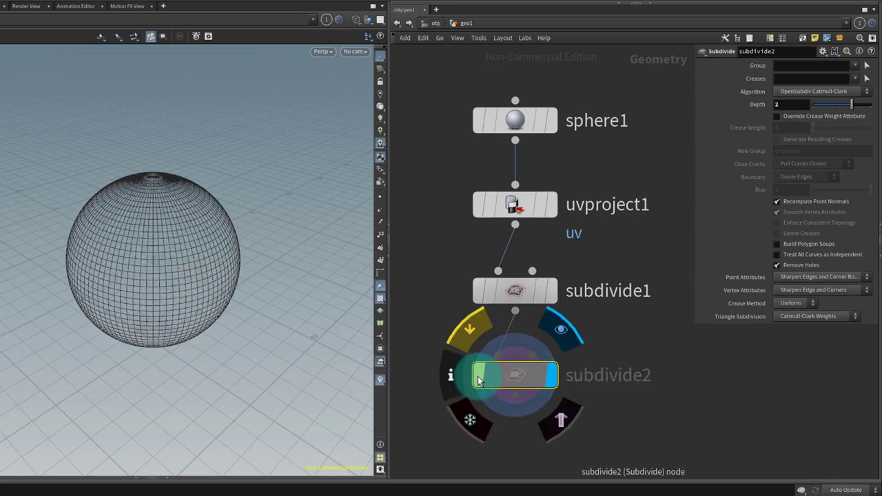
pyautogui.click(479, 380)
pyautogui.press('Tab')
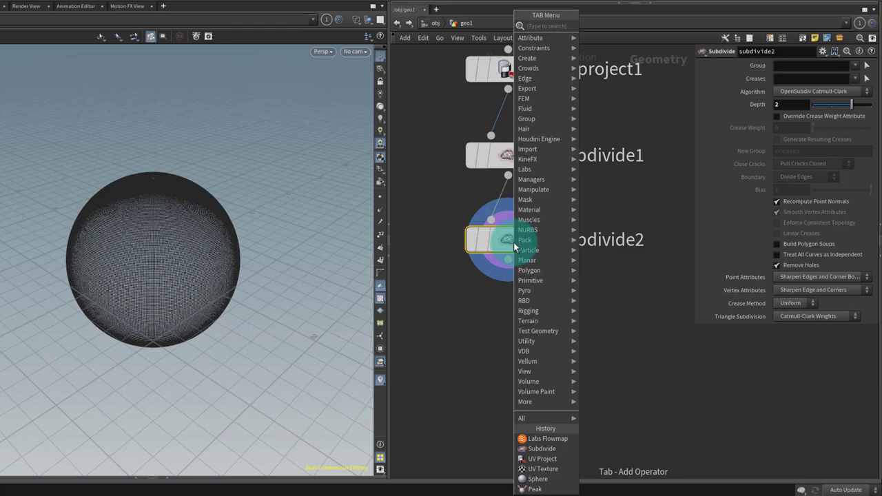
# - Add a Labs Flowmap node, flowmap1, below subdivide2
pyautogui.write('labs flow')
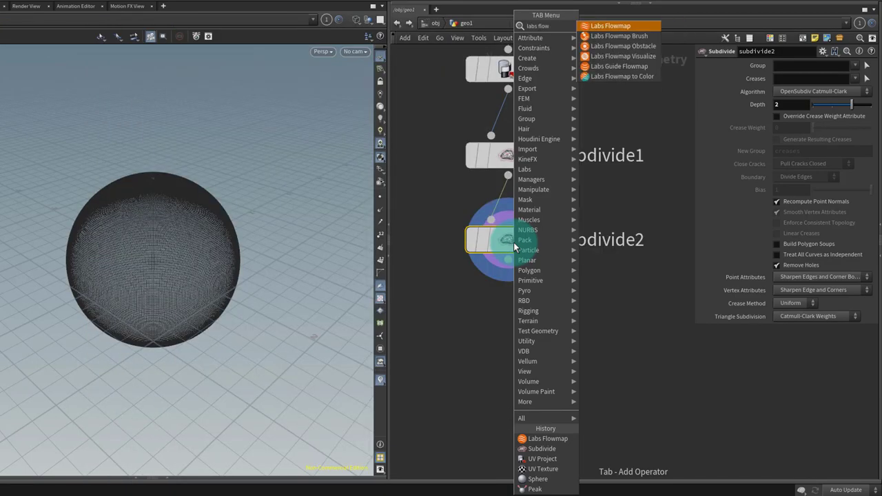
pyautogui.press('Return')
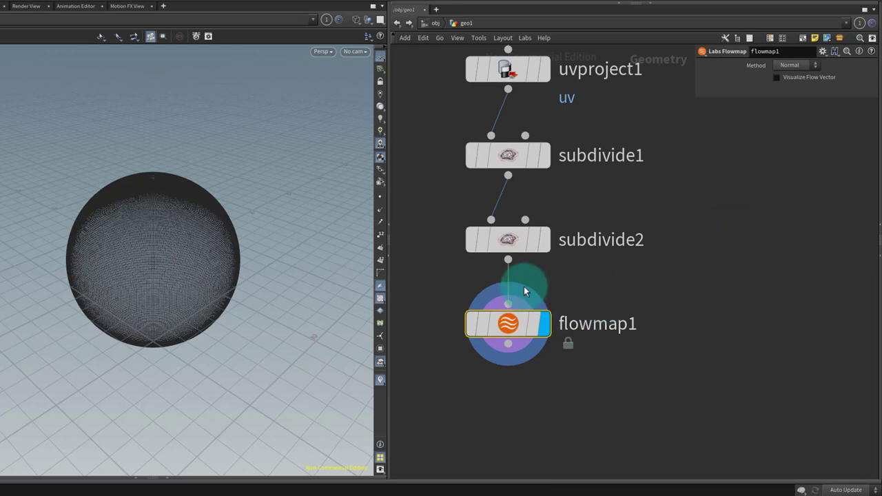
pyautogui.moveTo(501, 324)
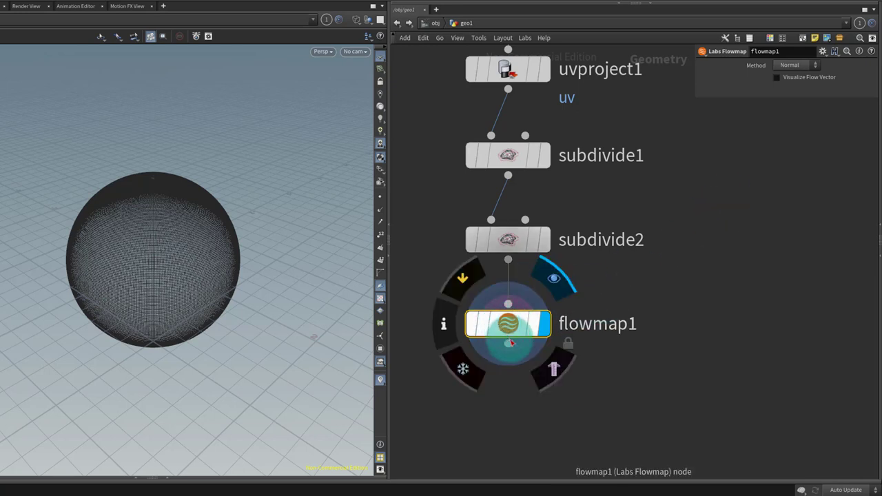
pyautogui.moveTo(513, 331); pyautogui.dragTo(513, 320)
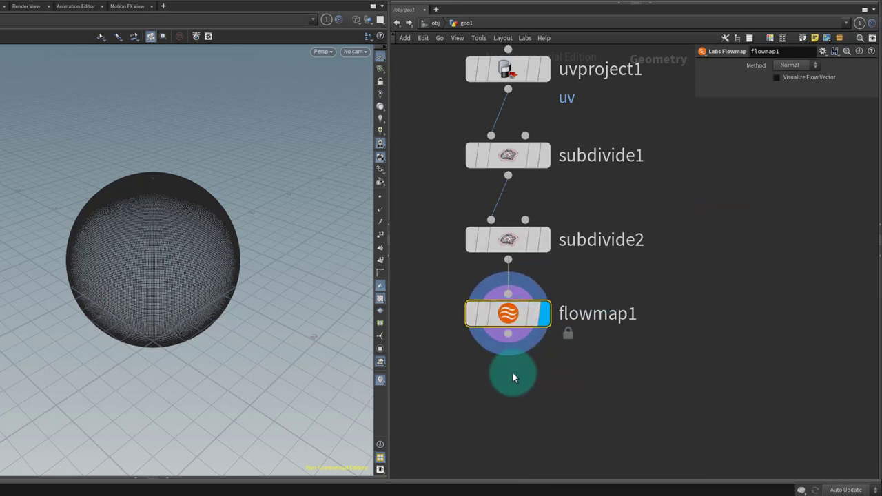
# - Add a Labs Guide Flowmap node, flowmap_guide1, below flowmap1
pyautogui.press('Tab')
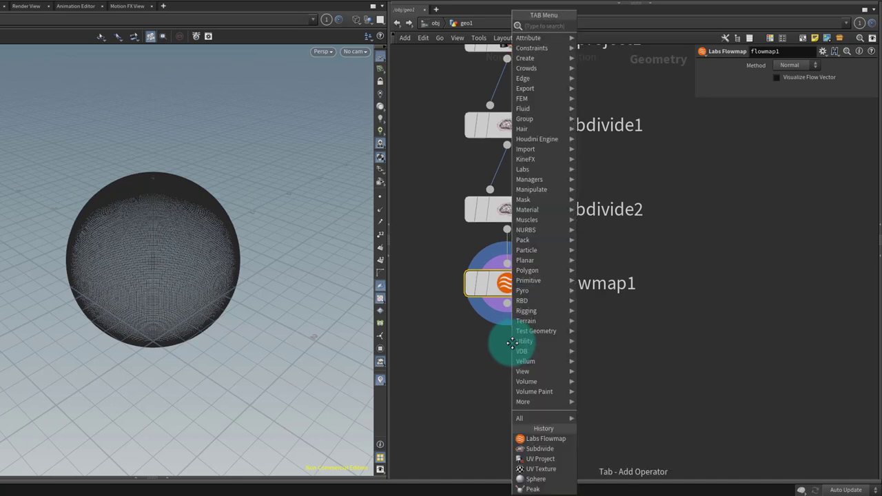
pyautogui.write('flow')
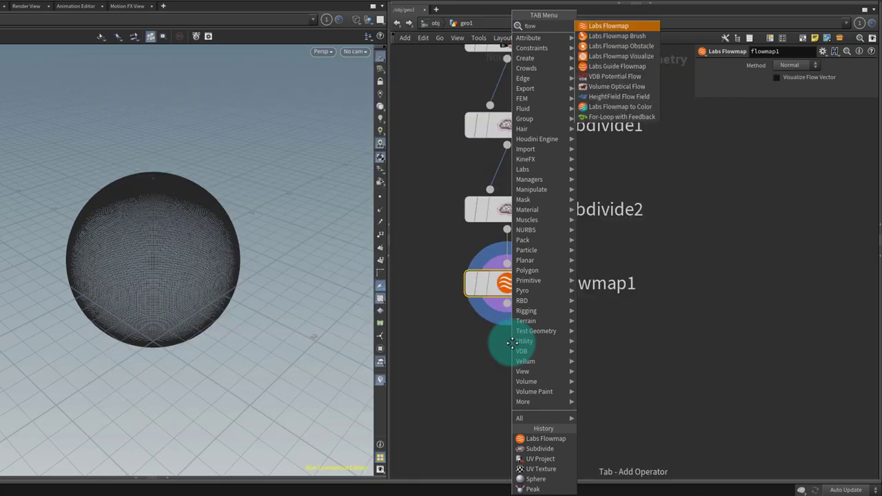
pyautogui.press('Down')
pyautogui.press('Down')
pyautogui.press('Down')
pyautogui.press('Down')
pyautogui.press('Return')
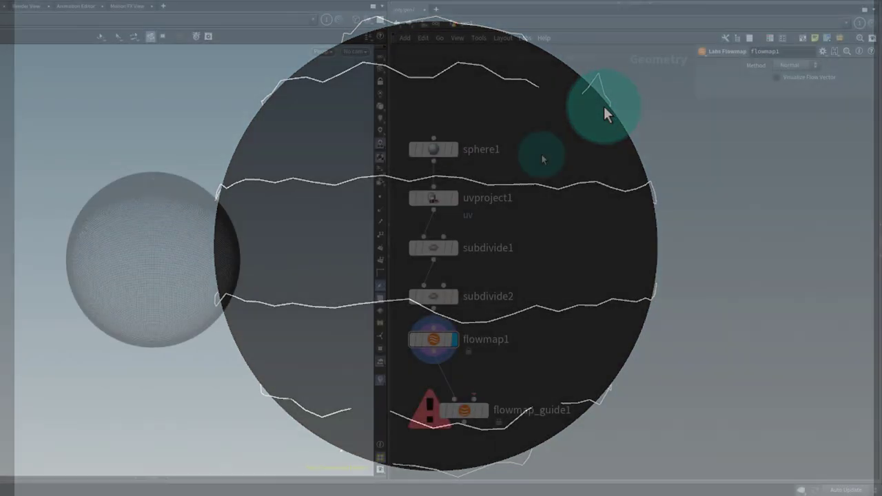
pyautogui.press('Tab')
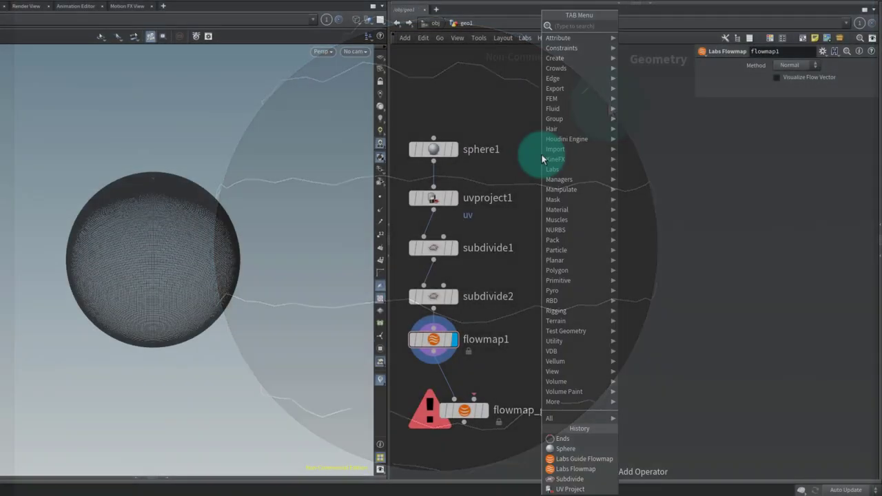
pyautogui.write('spher')
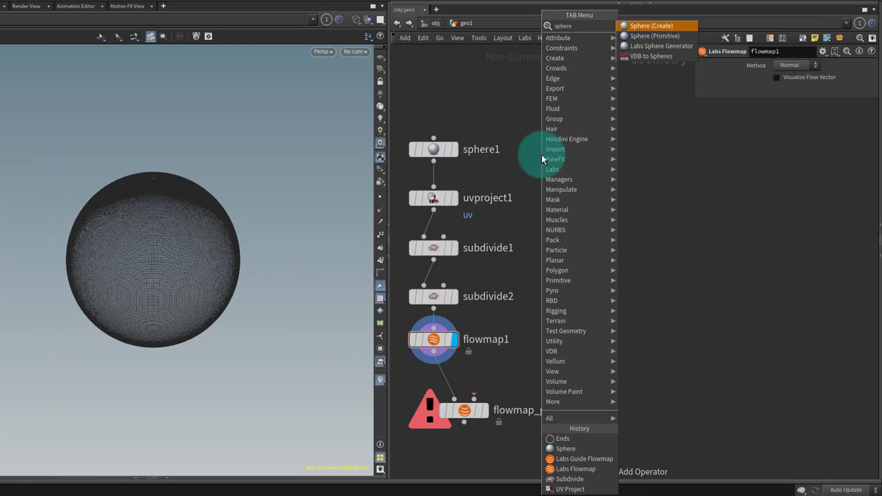
# - Add a displayed sphere2 beside sphere1 with radius 1 and Rows connectivity
pyautogui.press('Return')
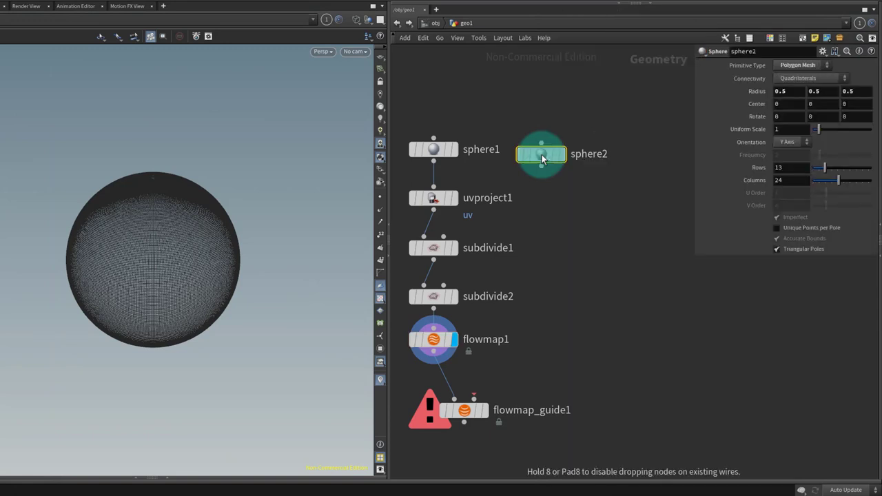
pyautogui.click(542, 158)
pyautogui.moveTo(755, 89); pyautogui.dragTo(777, 88, button='middle')
pyautogui.keyDown('ctrl'); pyautogui.middleClick(762, 92); pyautogui.keyUp('ctrl')
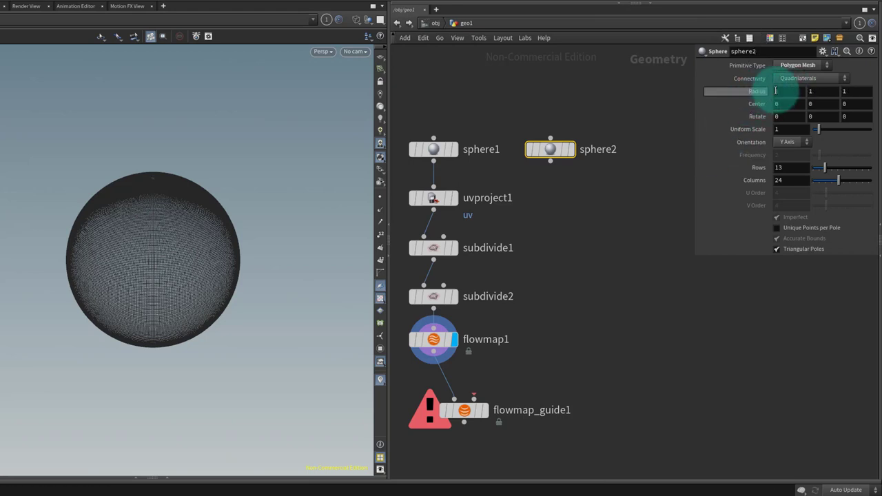
pyautogui.click(556, 150)
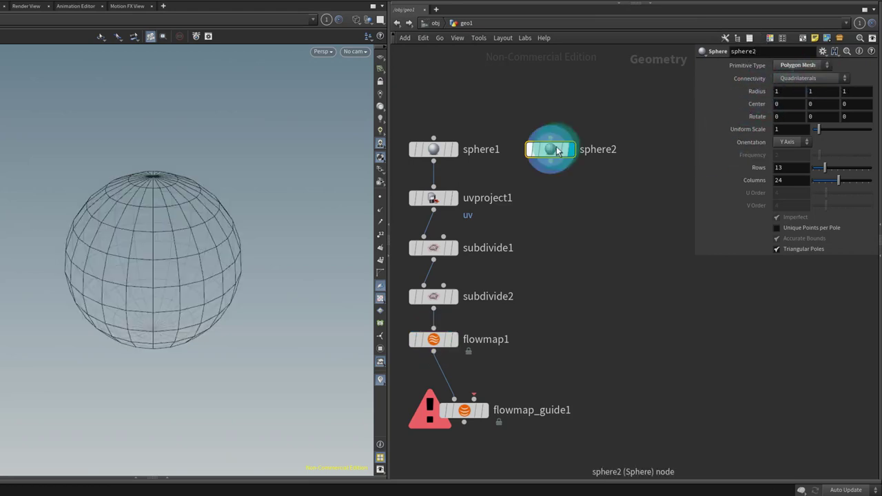
pyautogui.click(811, 78)
pyautogui.click(810, 87)
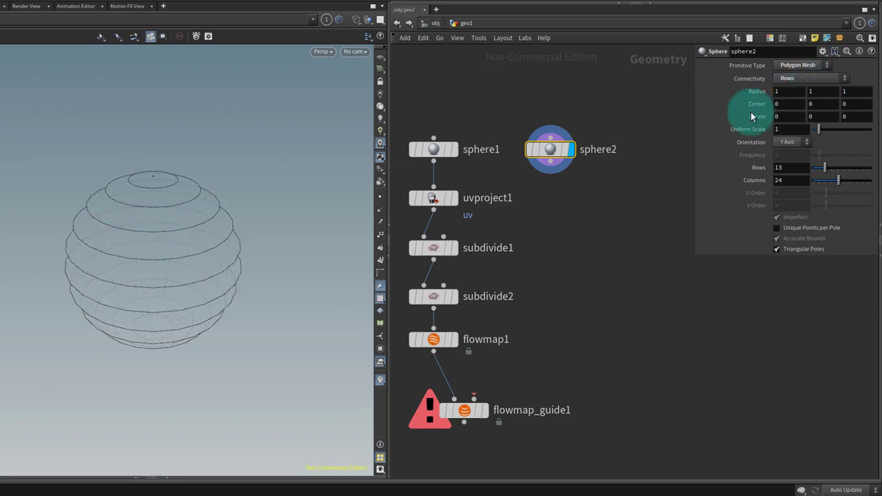
pyautogui.click(553, 156)
pyautogui.moveTo(553, 155); pyautogui.dragTo(563, 150)
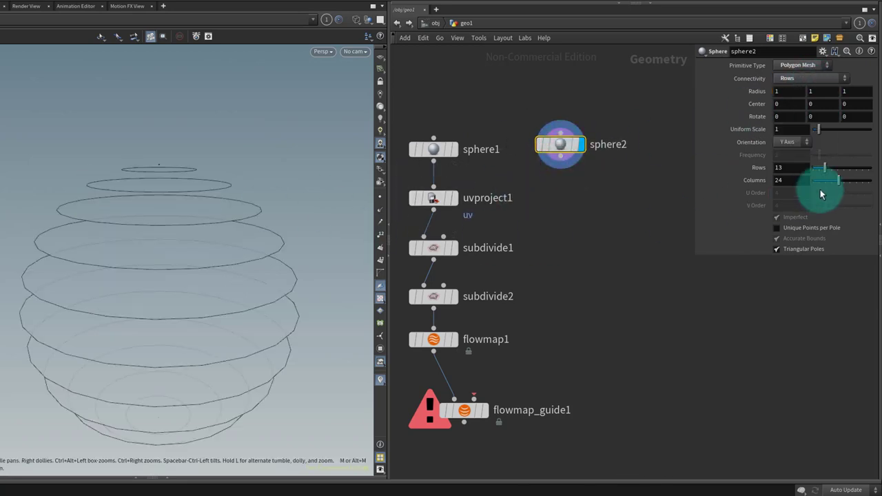
# - Give sphere2 8 rows and 40 columns, then view it shaded with points shown
pyautogui.doubleClick(799, 168)
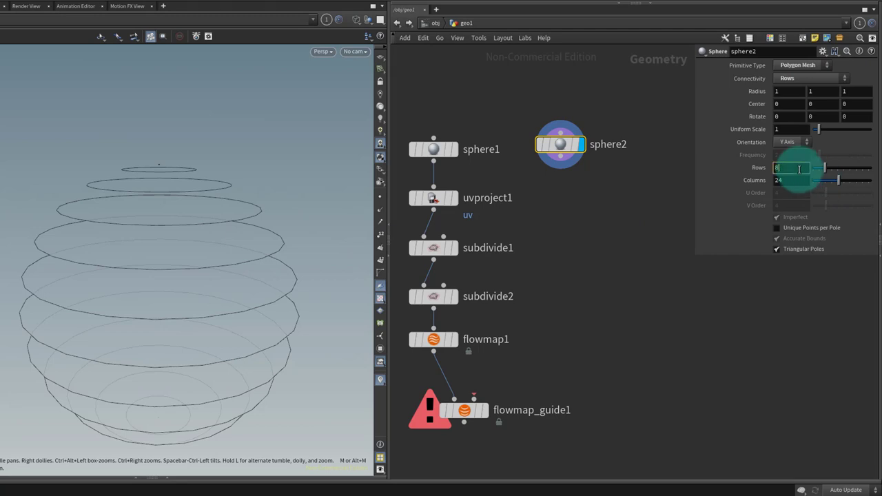
pyautogui.press('Return')
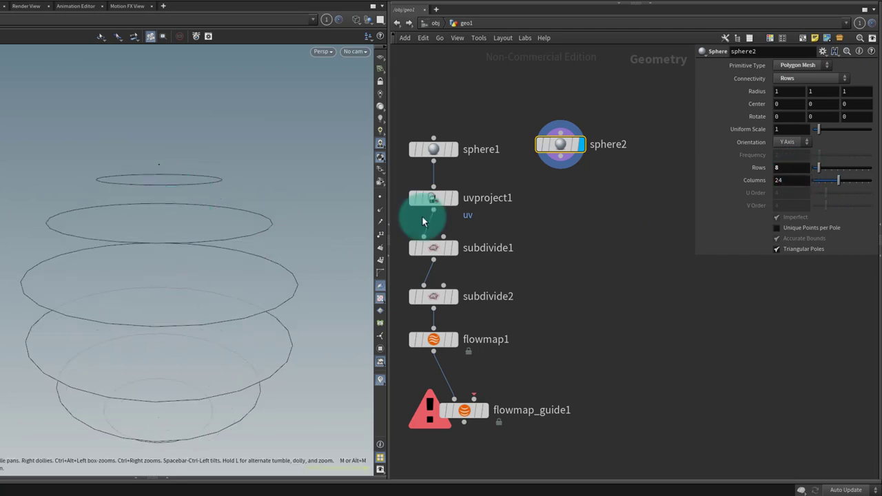
pyautogui.doubleClick(784, 181)
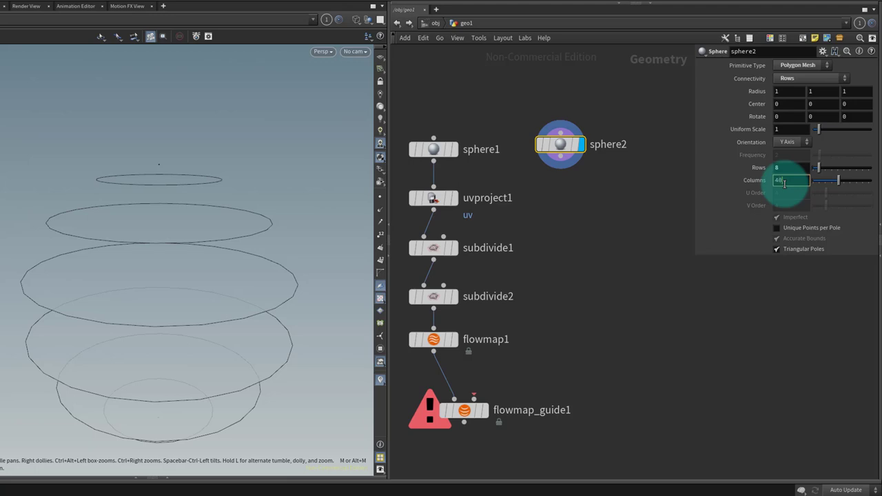
pyautogui.write('40')
pyautogui.press('Return')
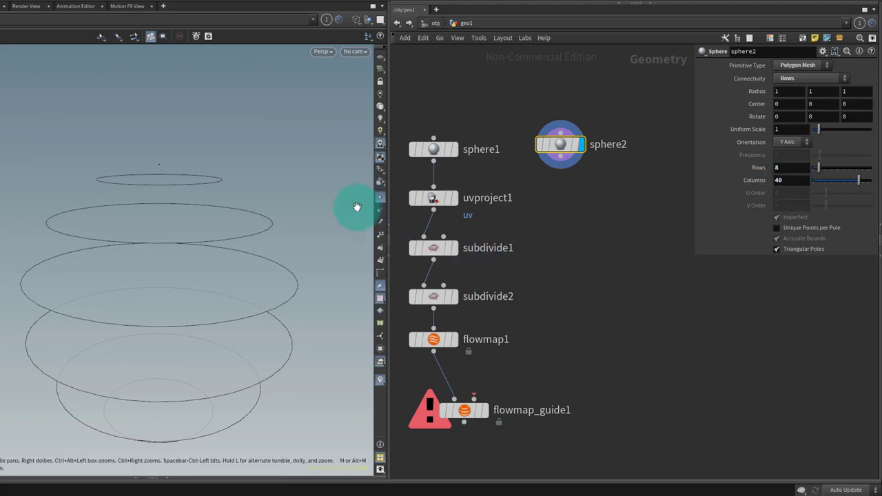
pyautogui.click(379, 197)
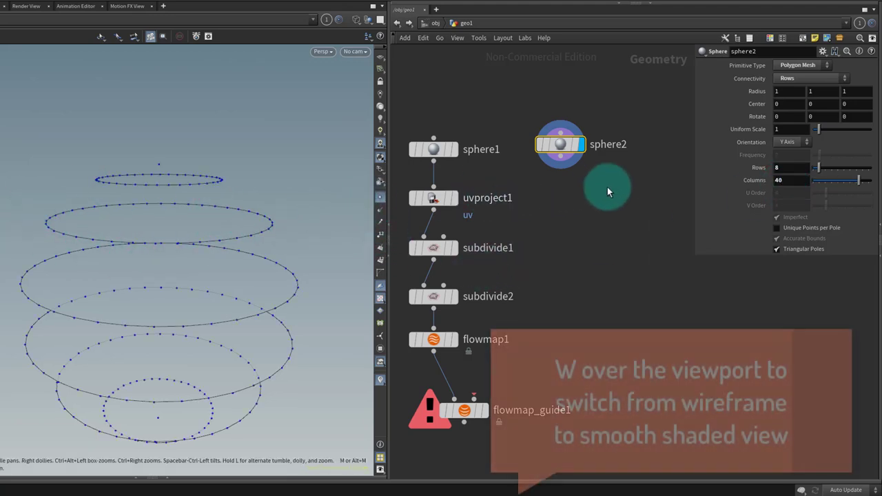
pyautogui.moveTo(579, 148); pyautogui.dragTo(586, 146)
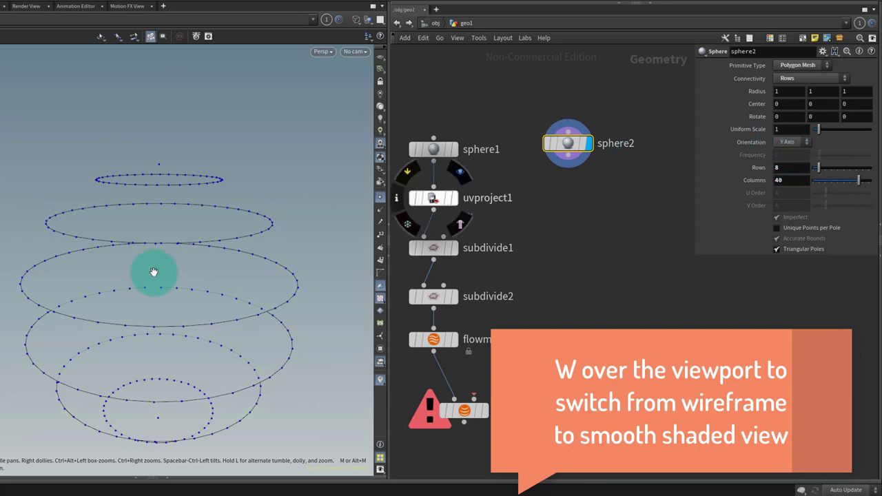
pyautogui.press('w')
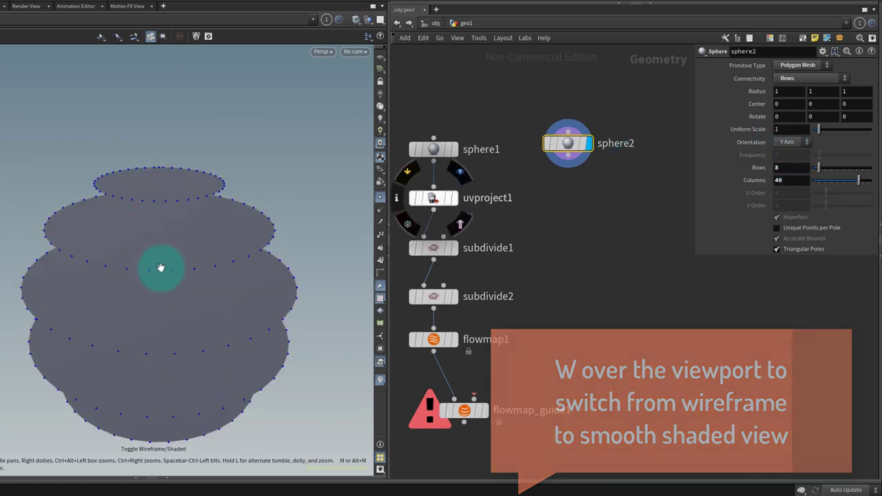
pyautogui.moveTo(161, 268); pyautogui.dragTo(181, 269)
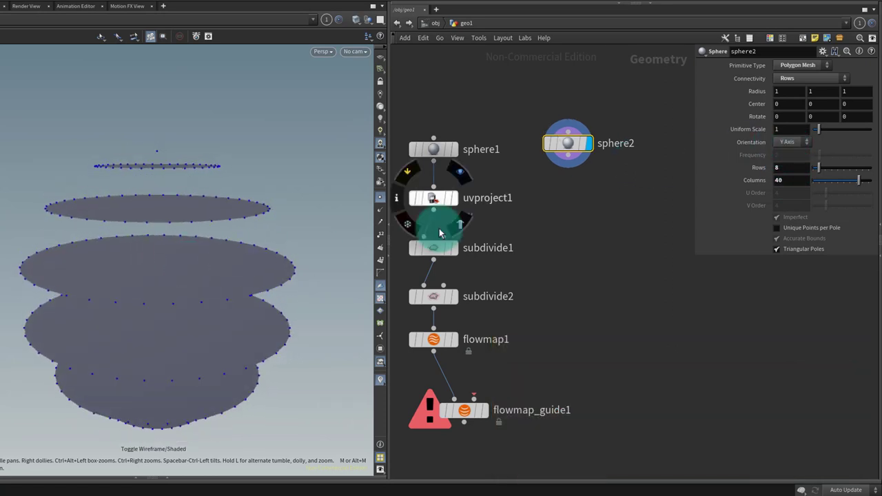
# - Add an ends1 node under sphere2 with Close U set to Unroll with New Points
pyautogui.press('Tab')
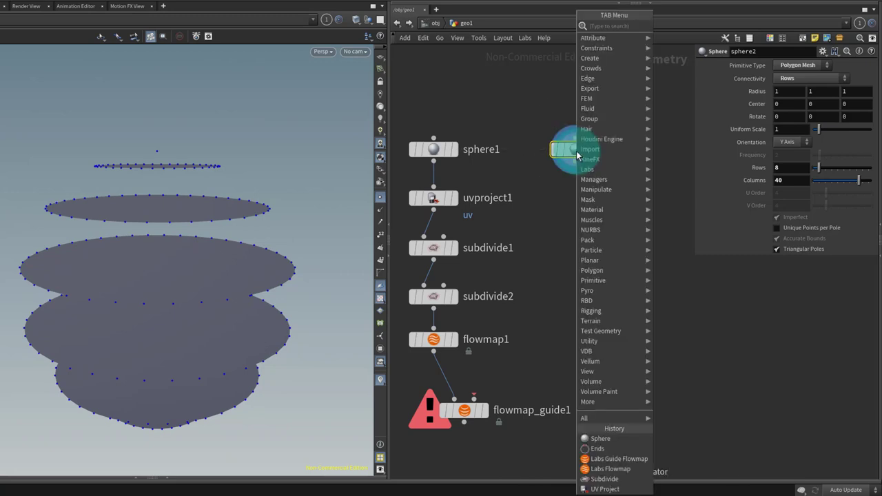
pyautogui.write('ends')
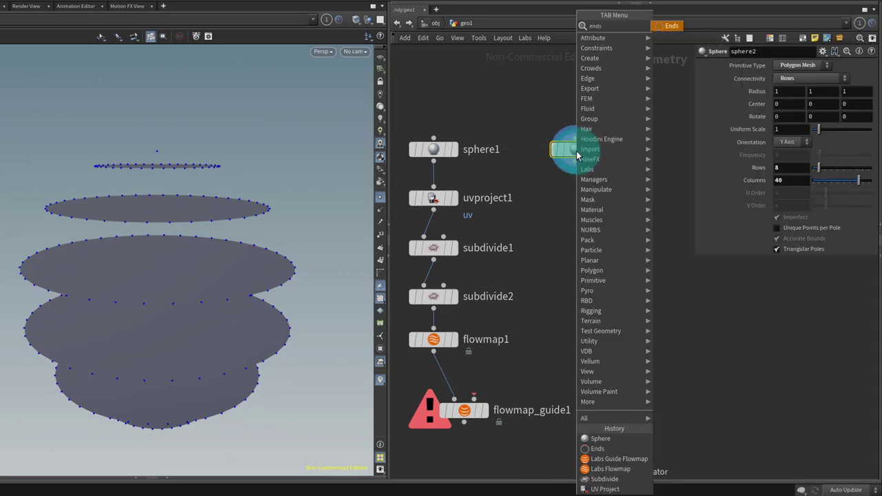
pyautogui.press('Return')
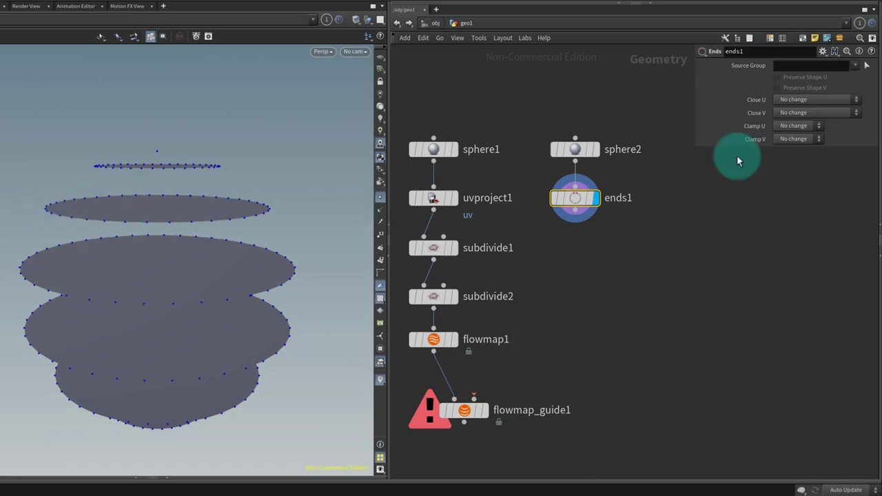
pyautogui.click(814, 100)
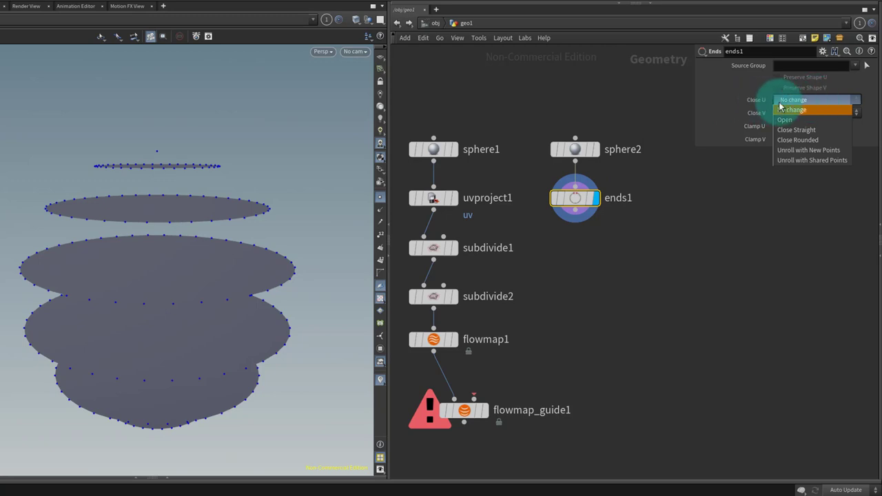
pyautogui.click(821, 150)
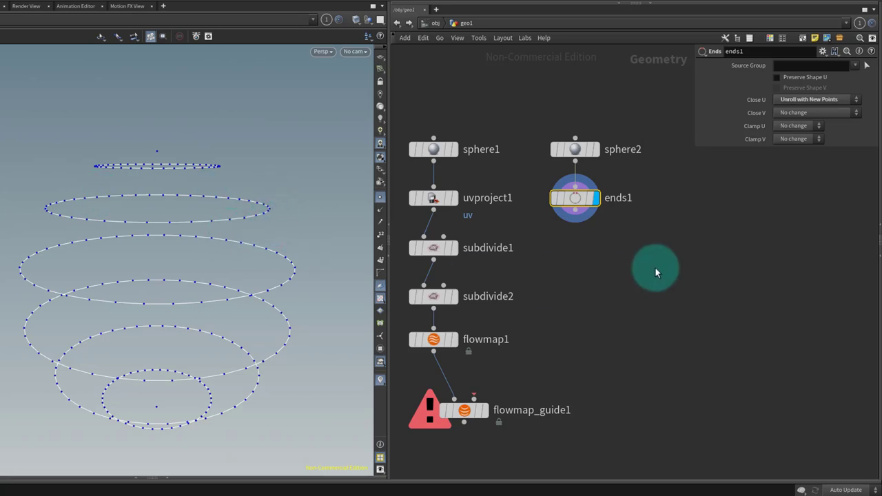
# - Add a resample1 node under ends1, splitting the curves into 0.1-length segments
pyautogui.moveTo(579, 205)
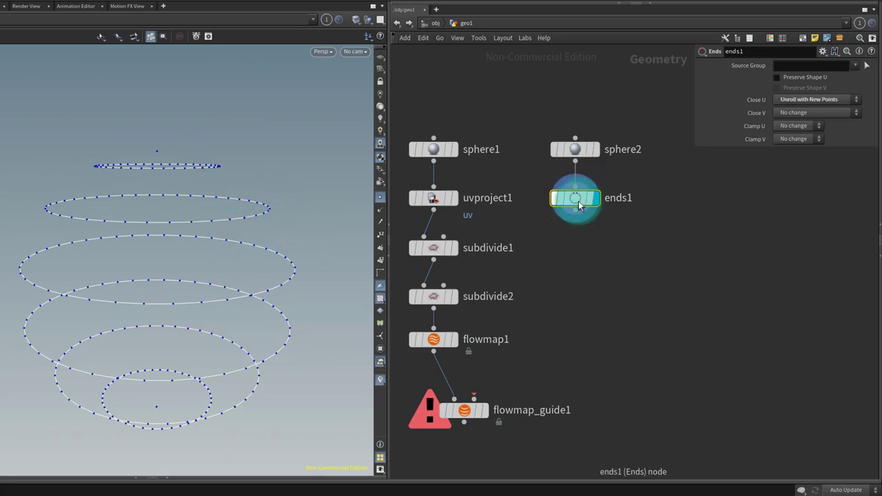
pyautogui.press('Tab')
pyautogui.write('resample')
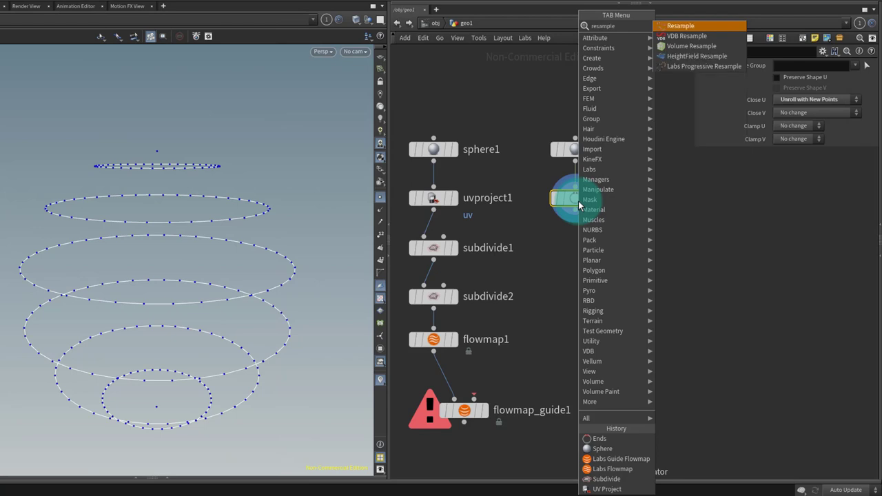
pyautogui.press('Return')
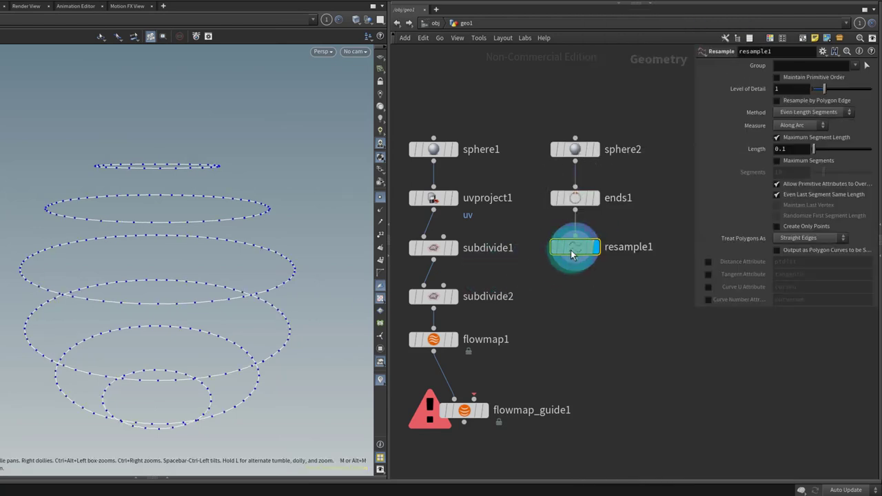
# - Add a mountain1 noise node under resample1 and shift the sphere-branch nodes up and right
pyautogui.press('Tab')
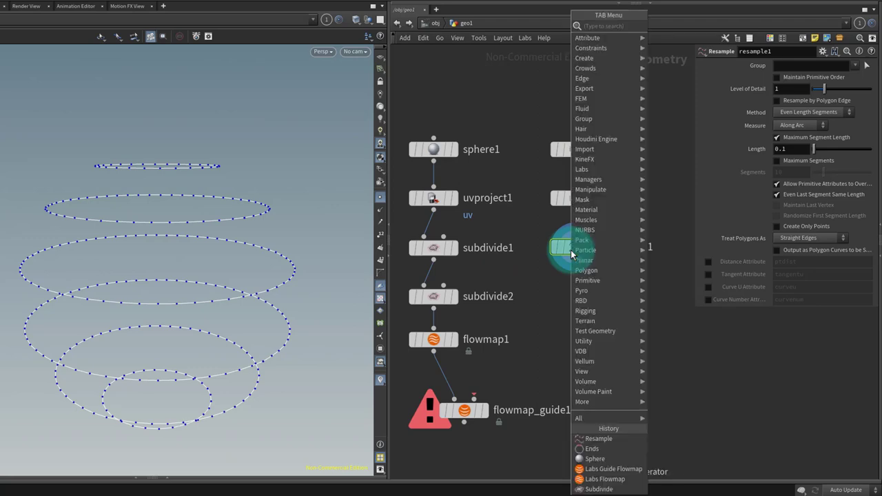
pyautogui.write('mountain')
pyautogui.press('Return')
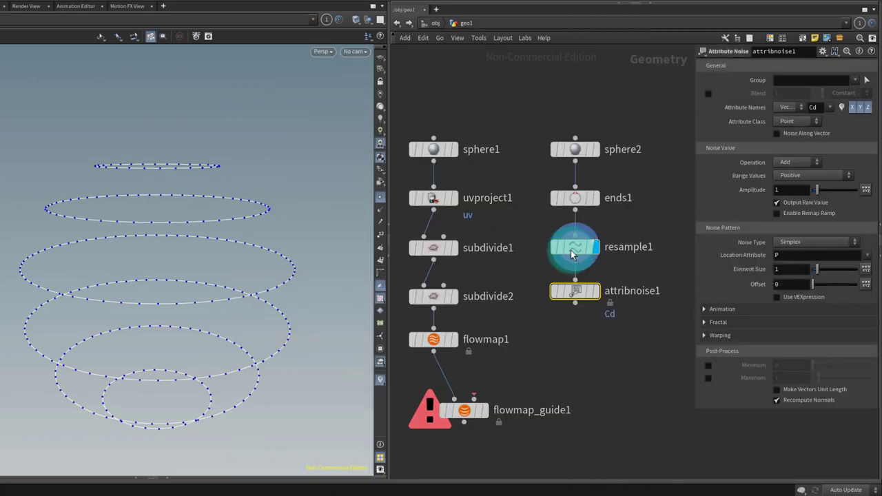
pyautogui.click(574, 277)
pyautogui.moveTo(574, 277); pyautogui.dragTo(601, 239)
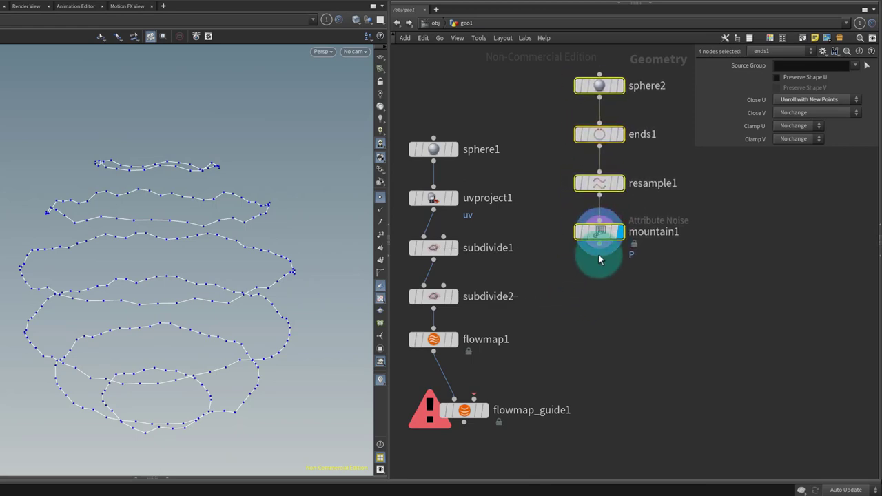
pyautogui.click(601, 241)
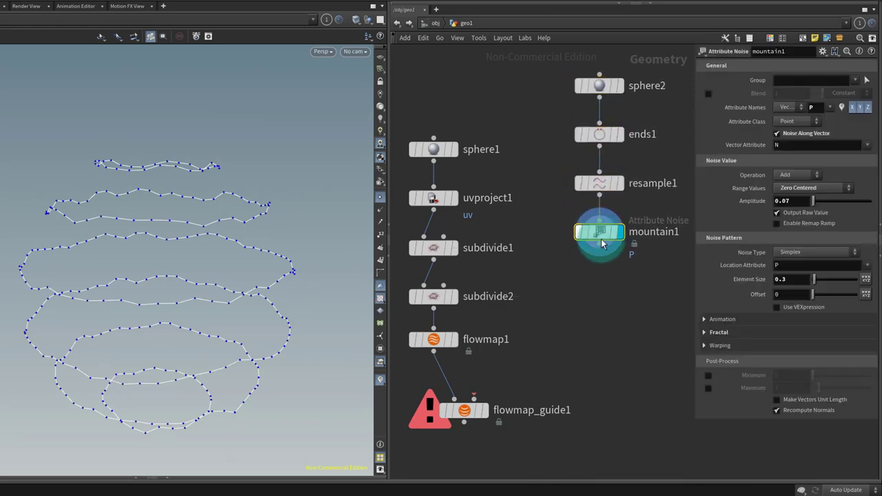
# - Add a smooth1 node at Strength 3.9 below mountain1 to soften the wobble
pyautogui.press('Tab')
pyautogui.write('smoot')
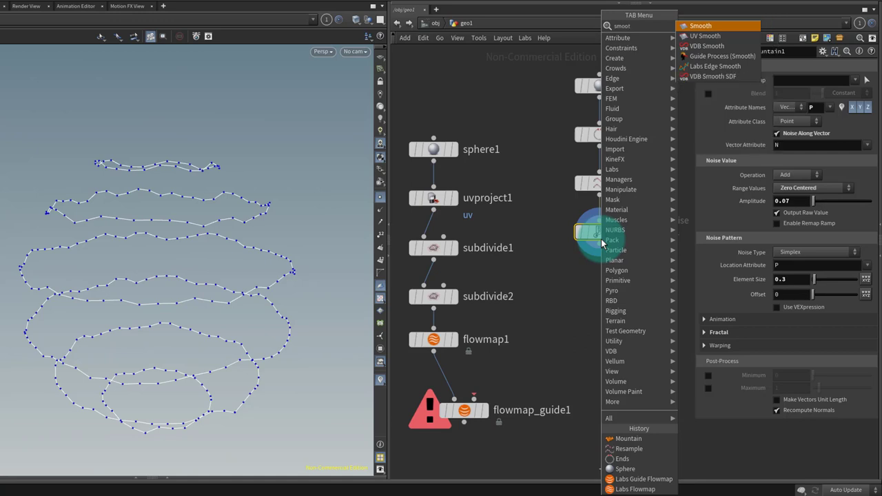
pyautogui.press('Return')
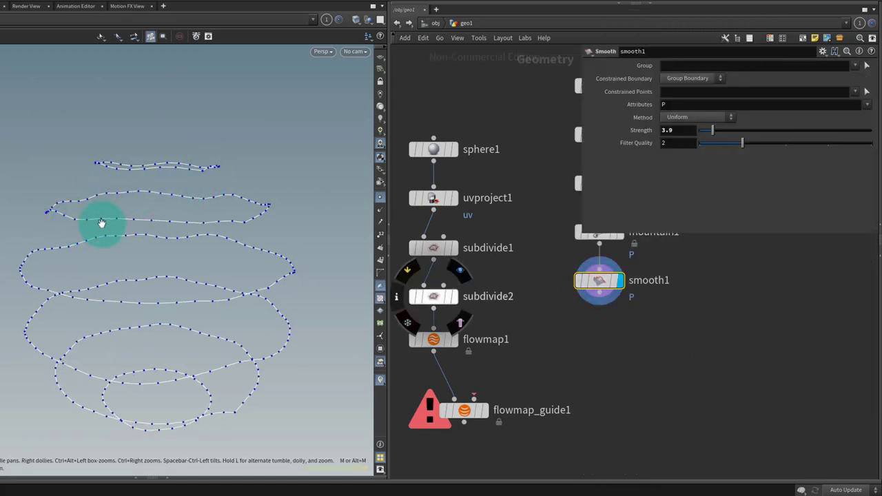
pyautogui.moveTo(598, 281)
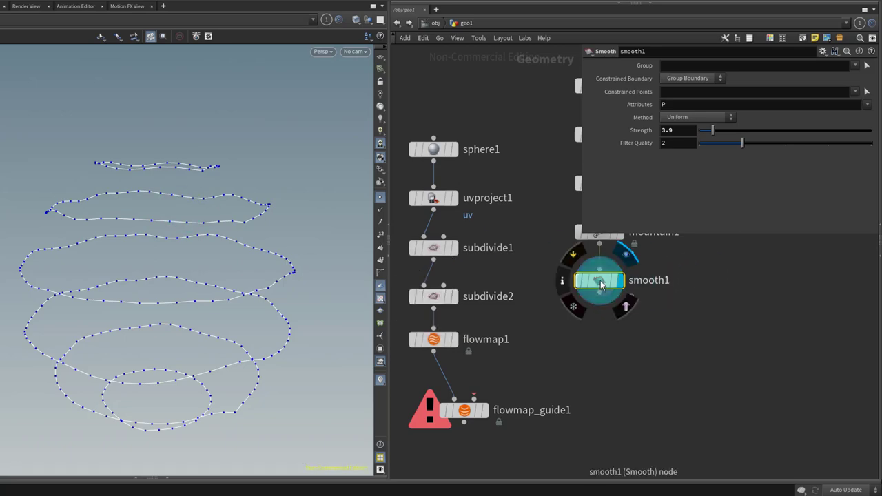
# - Add grouprange1 under smooth1, grouping primitives 0–10 into group1 with Select 1 of 2
pyautogui.press('Tab')
pyautogui.write('group')
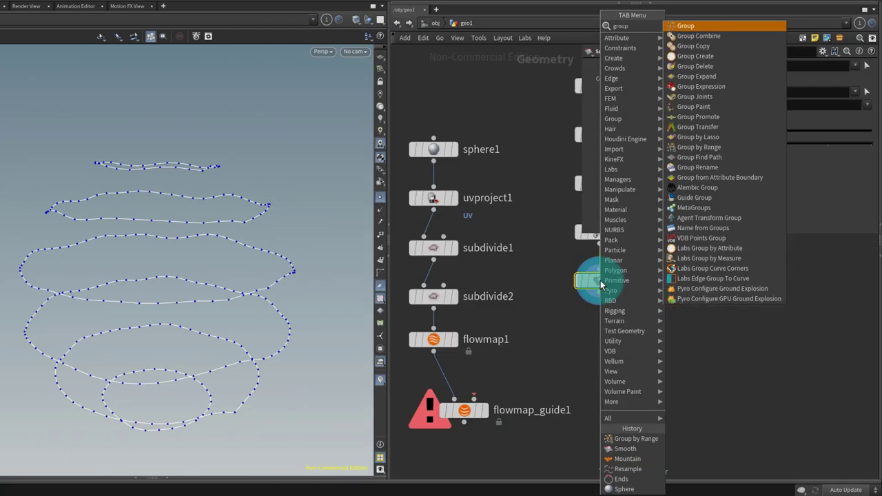
pyautogui.write(' by r')
pyautogui.press('Return')
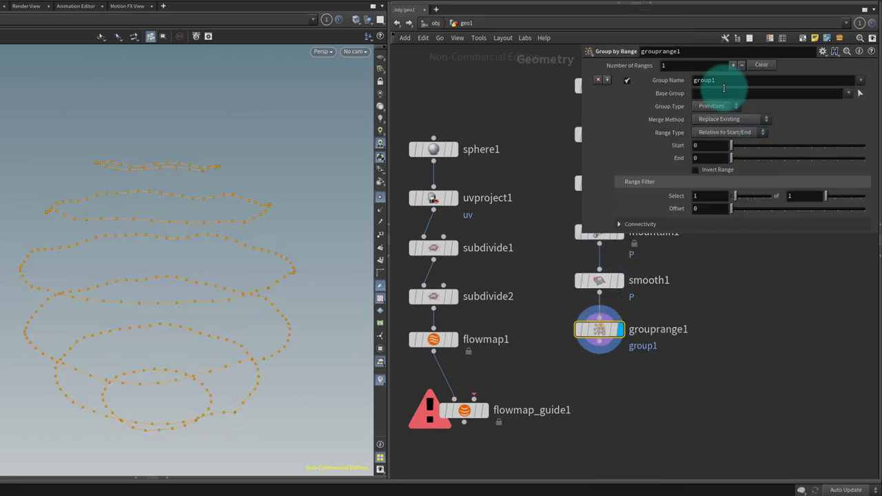
pyautogui.click(731, 137)
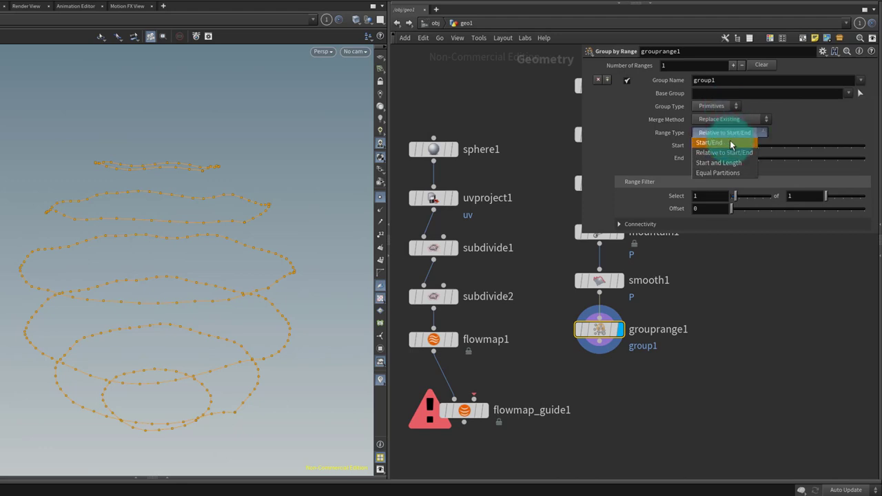
pyautogui.click(731, 143)
pyautogui.click(707, 158)
pyautogui.write('10')
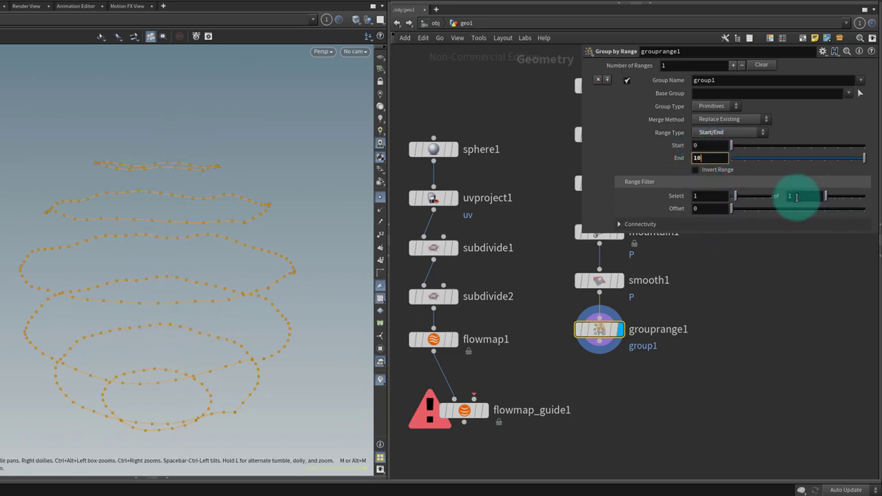
pyautogui.press('Return')
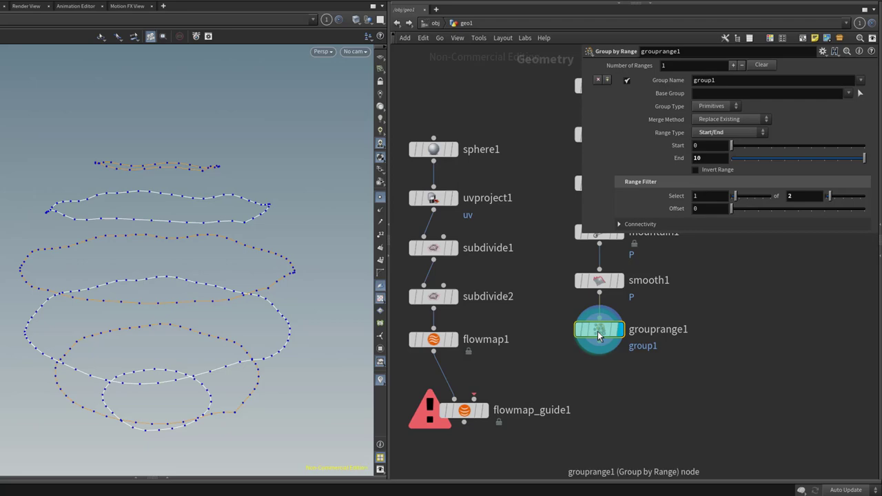
pyautogui.press('Tab')
# - Add a reverse1 node under grouprange1 that reverses only the group1 curves
pyautogui.write('reve')
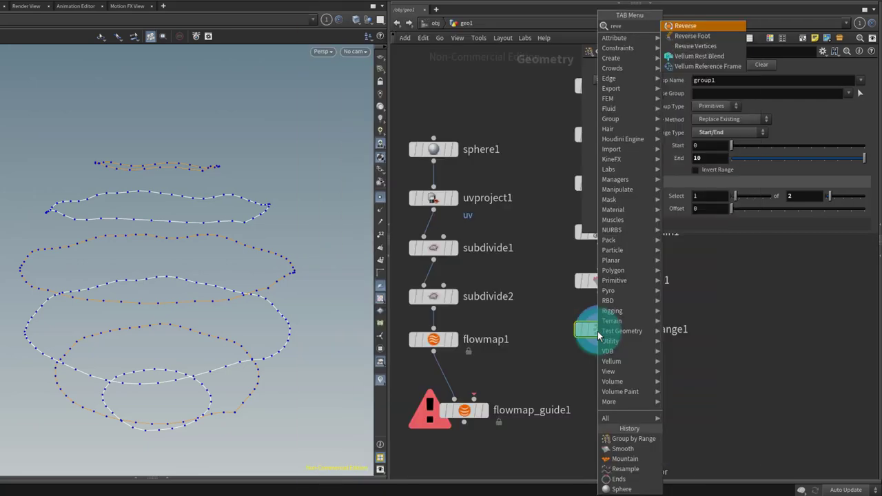
pyautogui.press('Return')
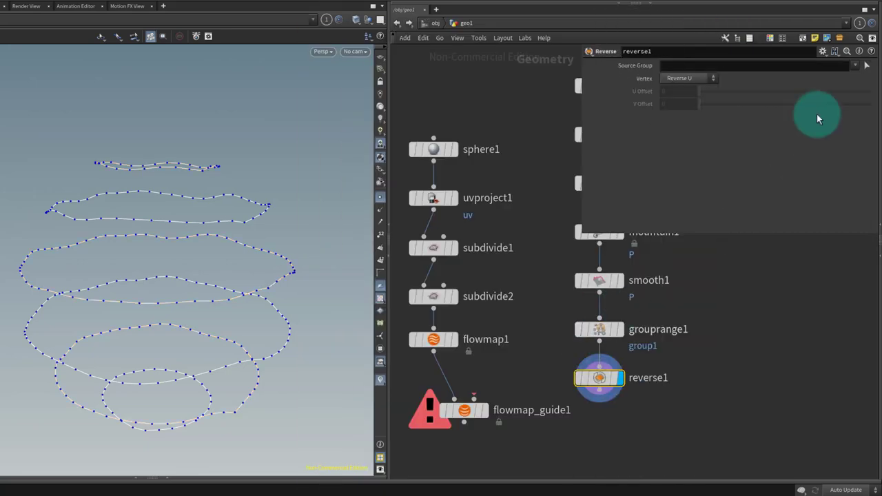
pyautogui.click(855, 65)
pyautogui.click(838, 85)
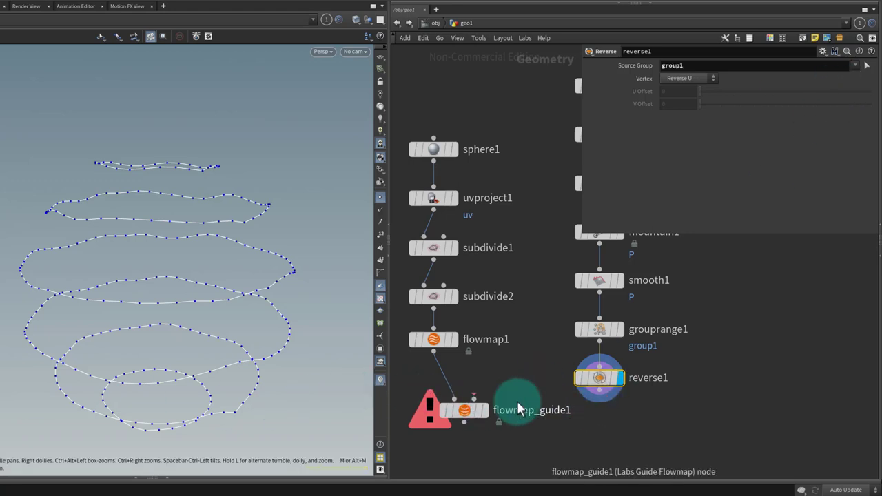
# - Wire reverse1 into flowmap_guide1's guide input, display it, and show the checker-textured sphere
pyautogui.moveTo(607, 406); pyautogui.dragTo(462, 438)
pyautogui.click(483, 430)
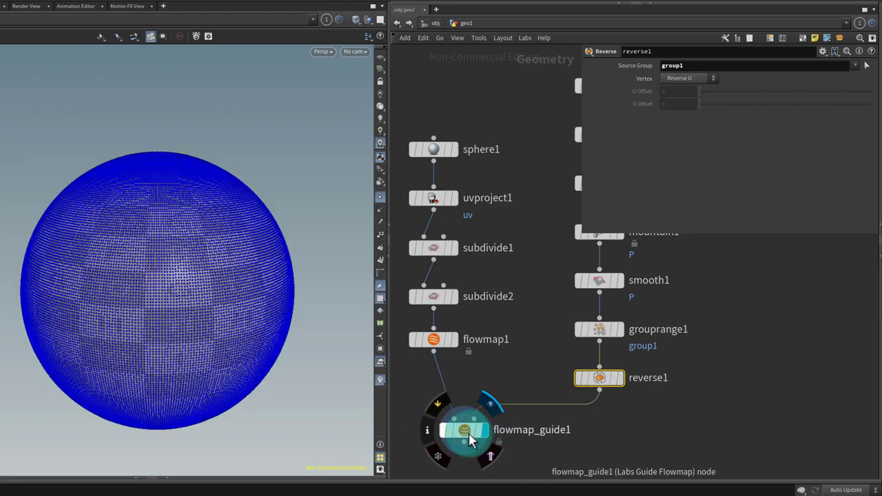
pyautogui.click(465, 430)
pyautogui.click(380, 197)
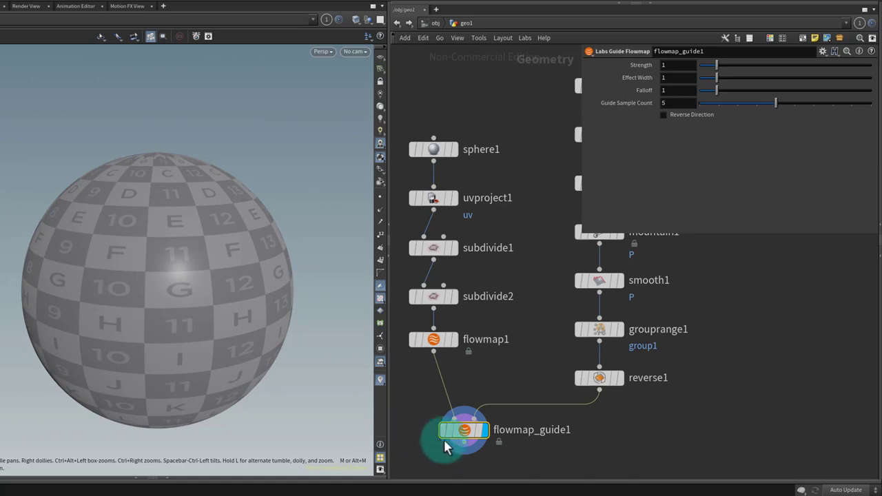
# - Add a Labs Flowmap to Color node ('flowco') below flowmap_guide1, briefly bypassing reverse1 to compare
pyautogui.scroll(-5, 535, 399)
pyautogui.press('Tab')
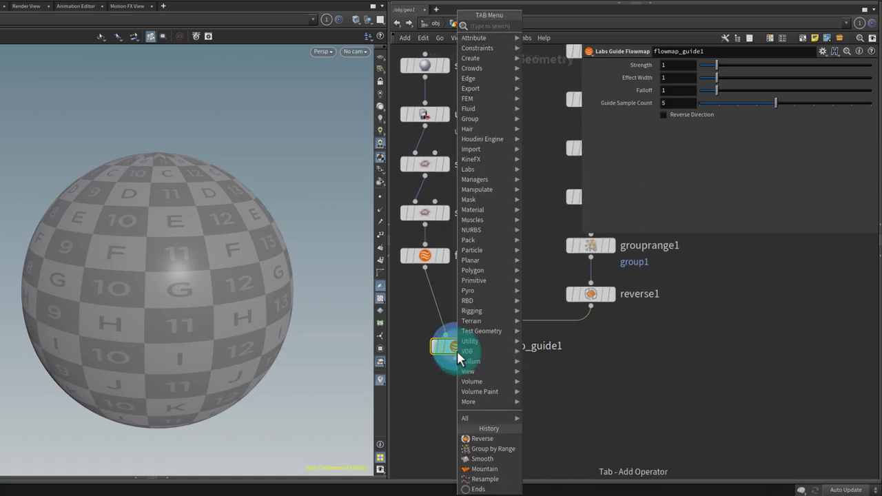
pyautogui.write('flowco')
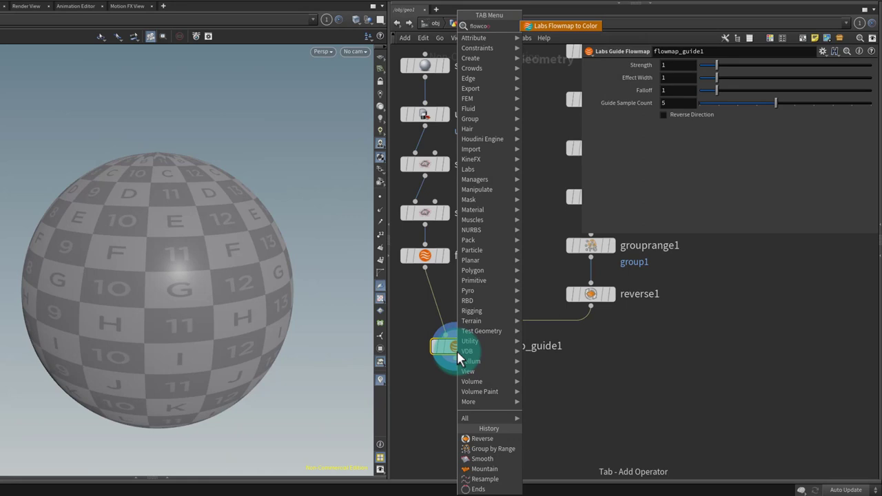
pyautogui.press('Return')
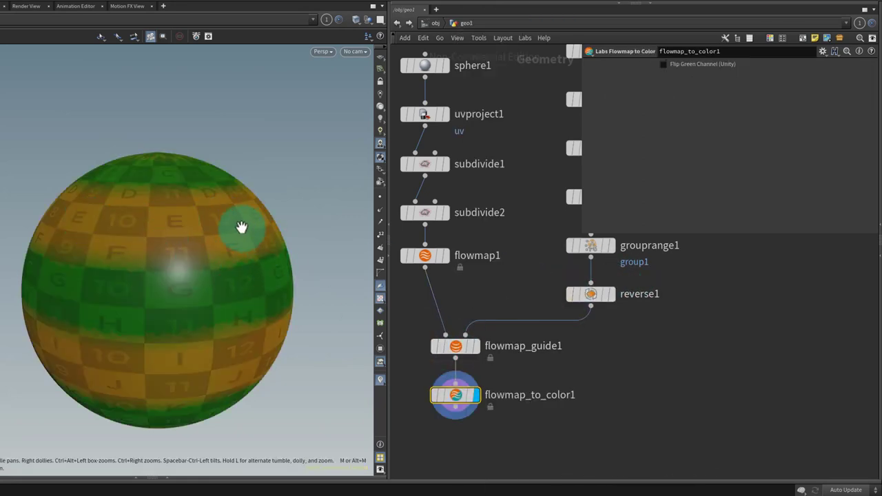
pyautogui.click(571, 296)
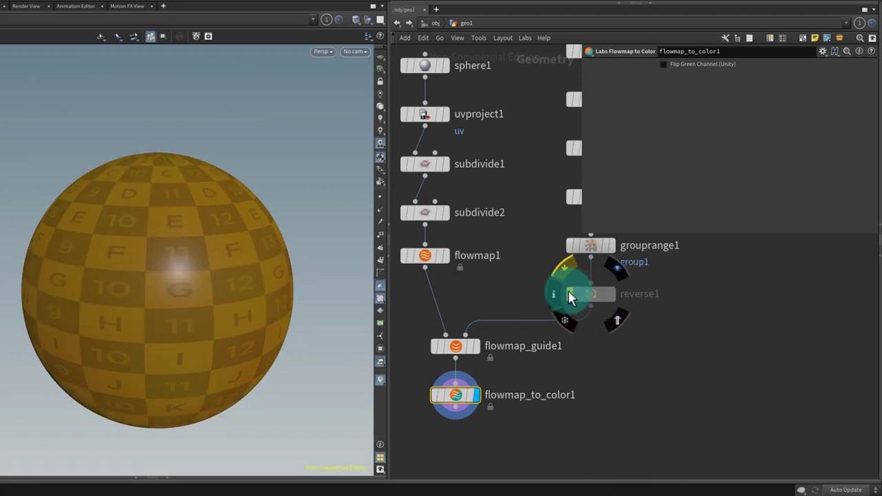
pyautogui.click(567, 290)
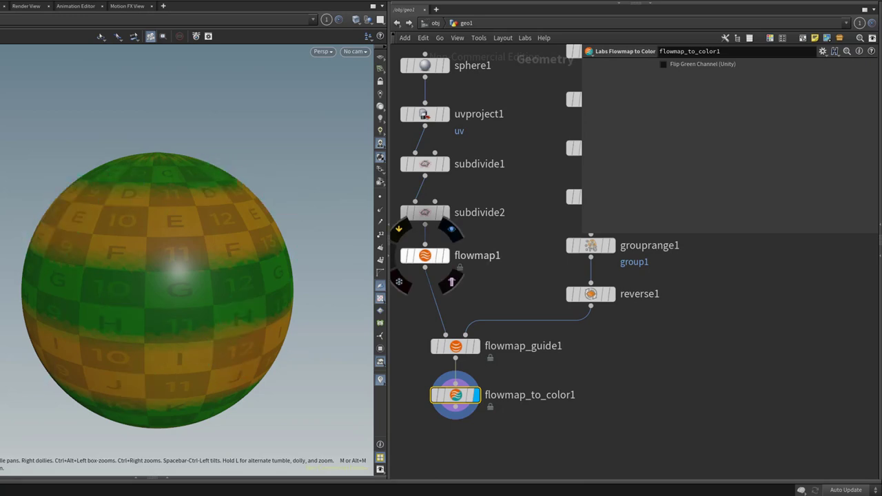
# - Hide the viewport textures and orbit the sphere to inspect its green and orange flow bands
pyautogui.scroll(5, 250, 292)
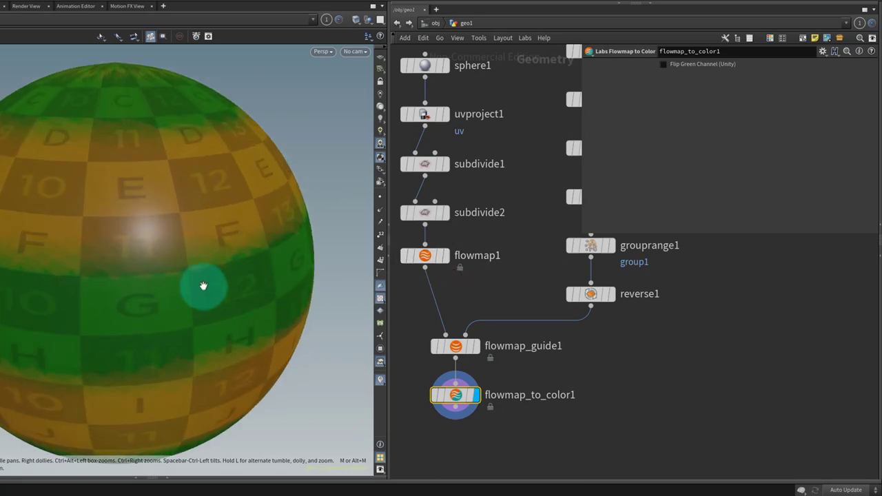
pyautogui.click(381, 298)
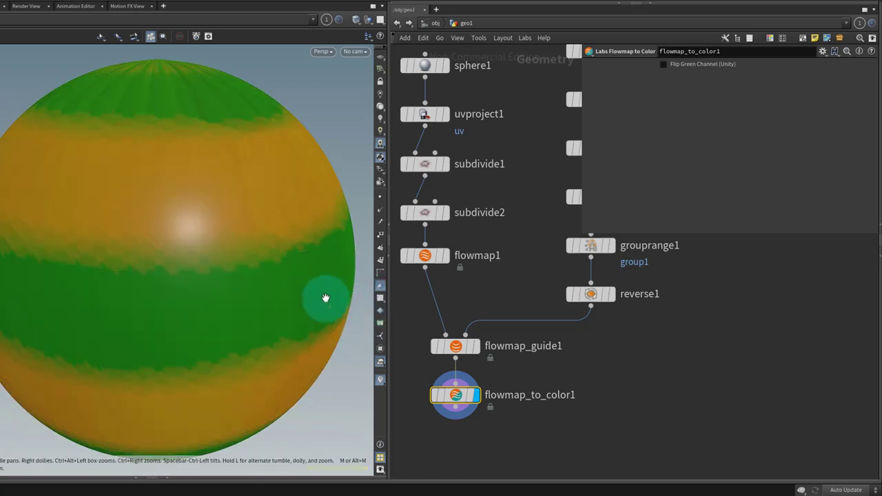
pyautogui.moveTo(199, 324); pyautogui.dragTo(183, 294)
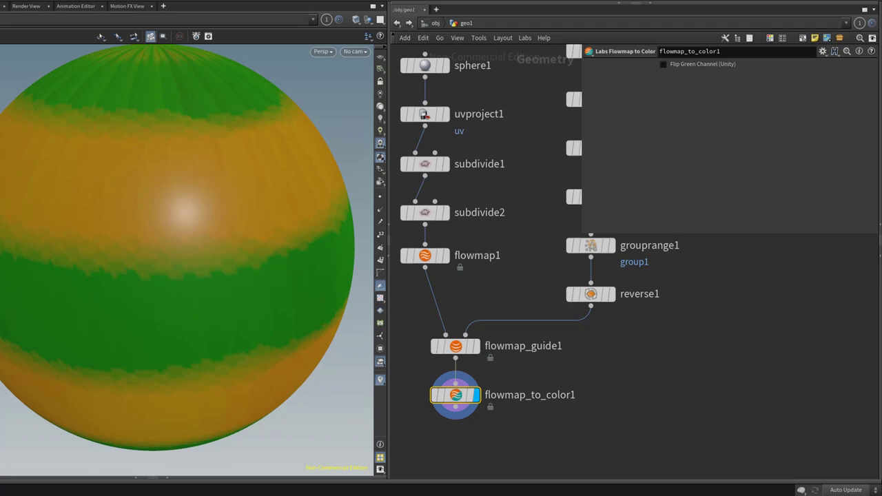
pyautogui.click(69, 232)
pyautogui.moveTo(75, 260); pyautogui.dragTo(218, 257)
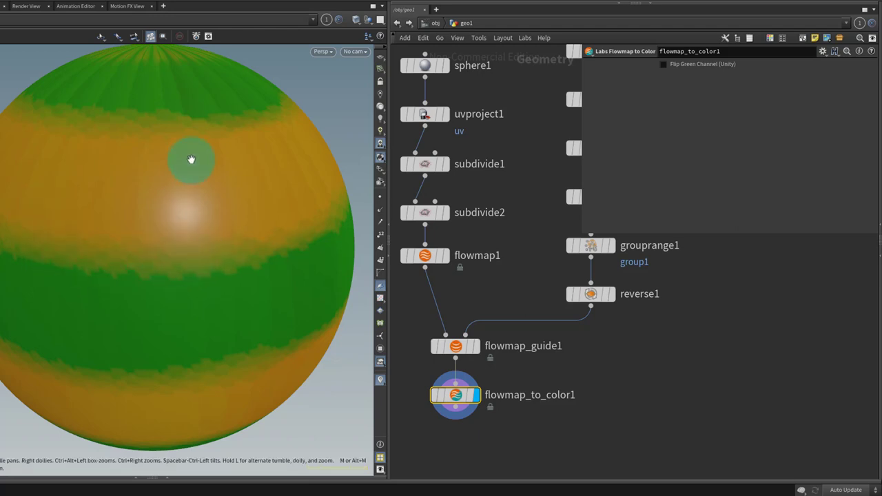
pyautogui.moveTo(191, 159)
pyautogui.mouseDown()
pyautogui.moveTo(319, 248)
pyautogui.moveTo(175, 120)
pyautogui.moveTo(144, 43)
pyautogui.moveTo(257, 235)
pyautogui.mouseUp()
pyautogui.click(454, 393)
pyautogui.press('Tab')
# - Add a Smooth node below flowmap_to_color1 on Cd with Strength 100
pyautogui.write('smo')
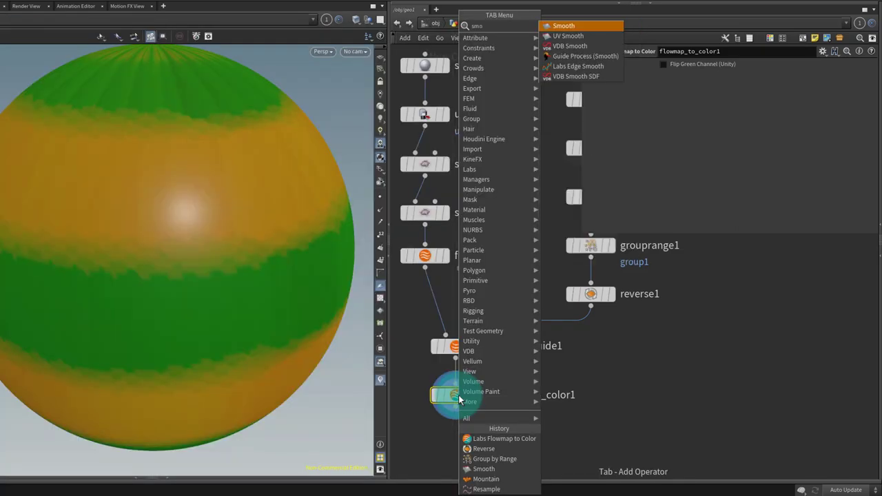
pyautogui.press('Return')
pyautogui.click(455, 441)
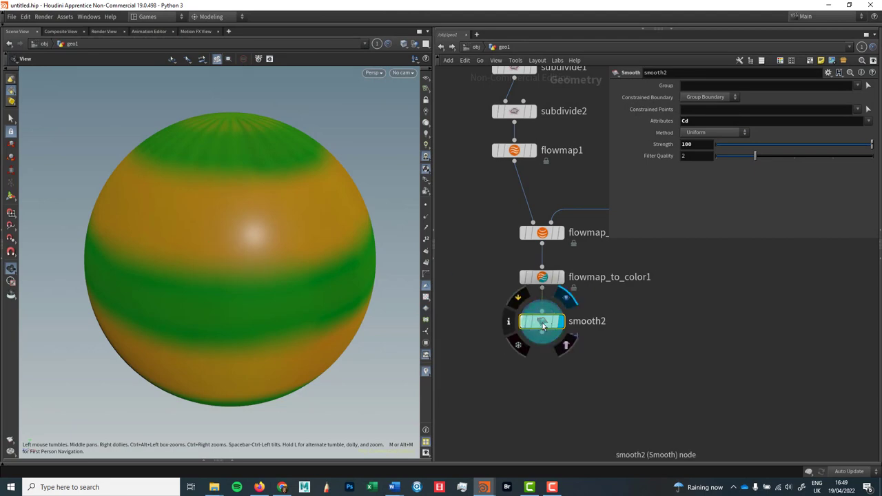
# - Add a Labs Flowmap Visualize node below smooth2
pyautogui.press('Tab')
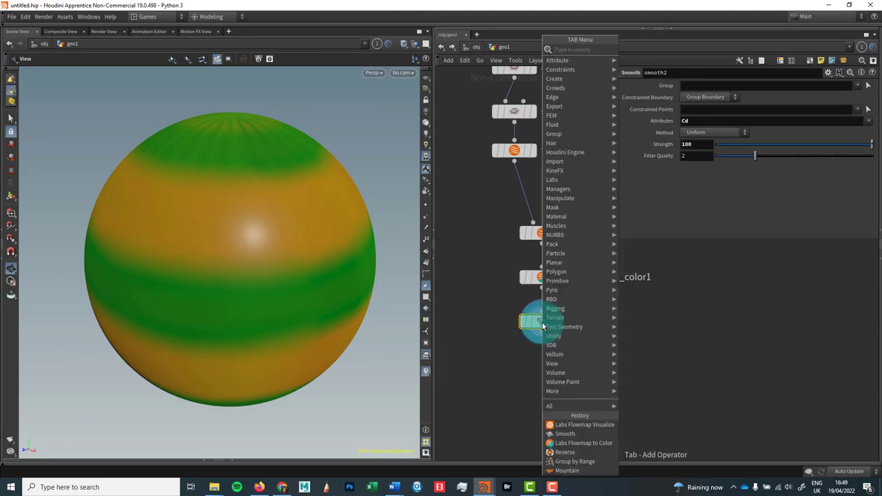
pyautogui.write('flowmap')
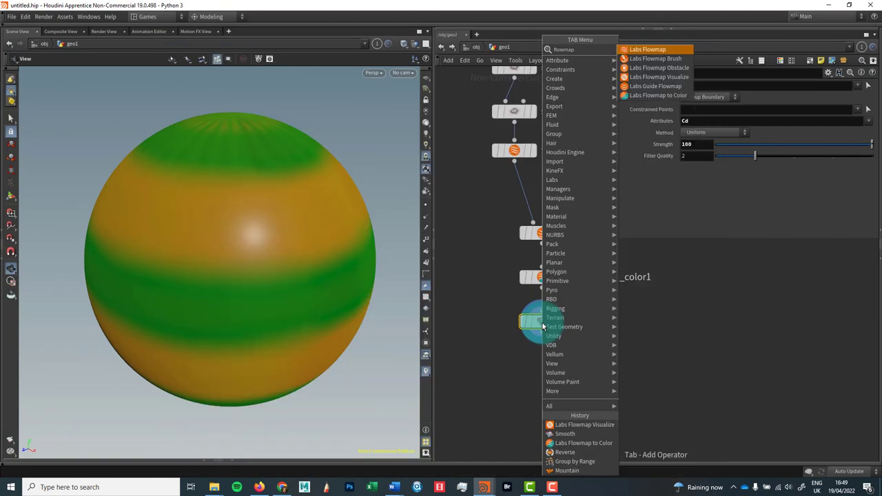
pyautogui.press('Down')
pyautogui.press('Down')
pyautogui.press('Down')
pyautogui.press('Return')
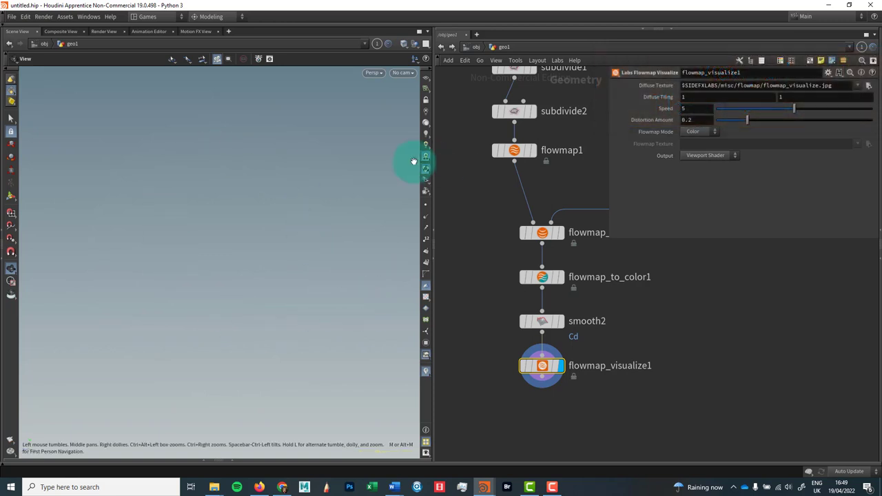
# - Show the flowmap shader on the sphere, bring up the timeline and play the animation briefly
pyautogui.click(426, 125)
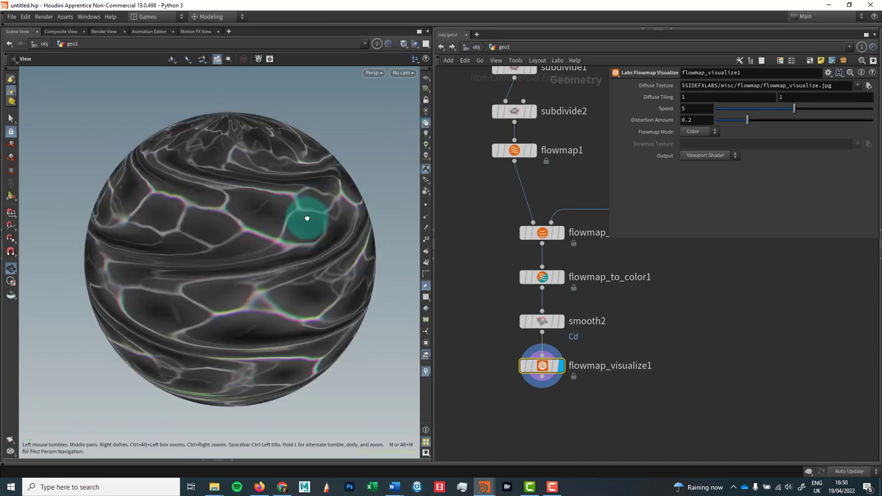
pyautogui.moveTo(305, 217); pyautogui.dragTo(244, 166)
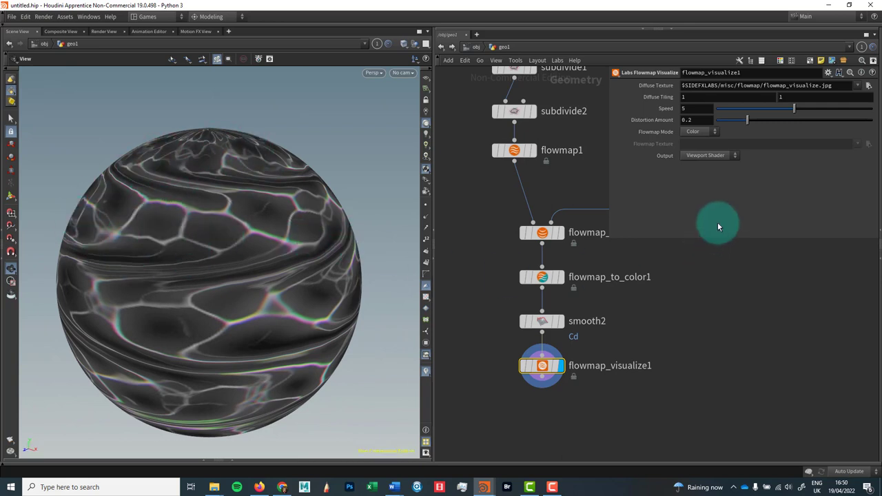
pyautogui.click(306, 469)
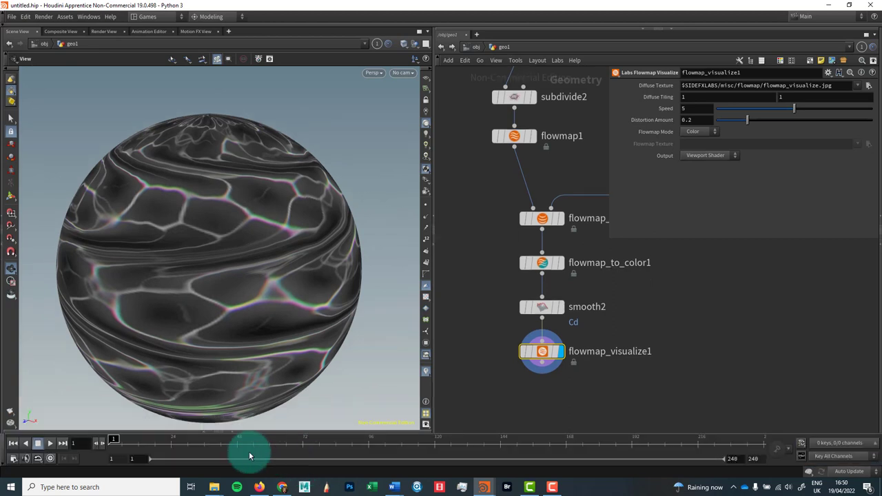
pyautogui.click(50, 443)
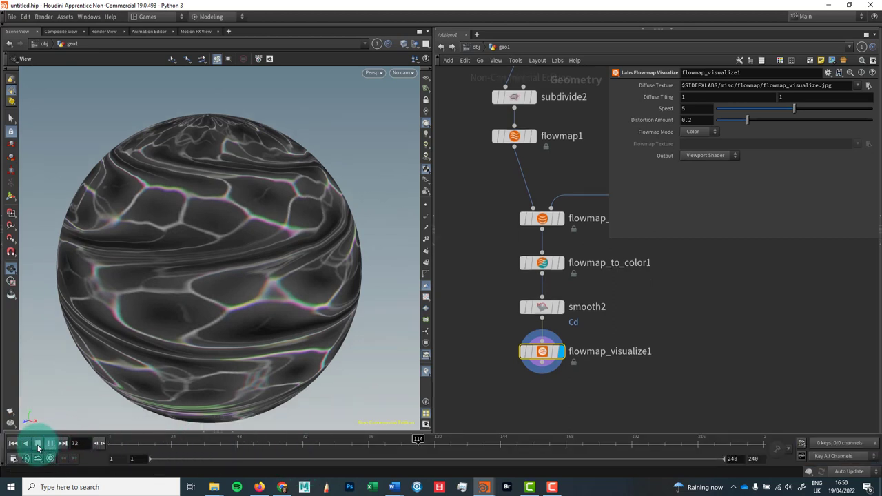
pyautogui.click(38, 444)
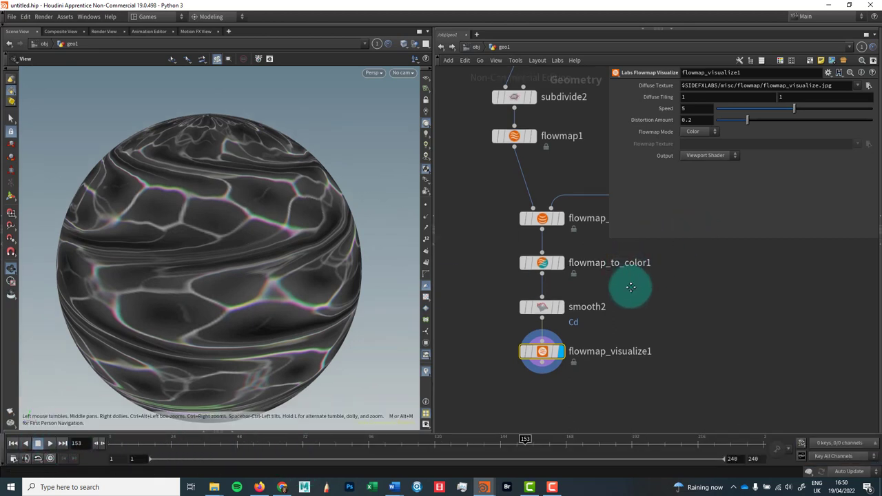
pyautogui.moveTo(631, 287); pyautogui.dragTo(626, 291, button='middle')
pyautogui.moveTo(297, 218); pyautogui.dragTo(321, 191)
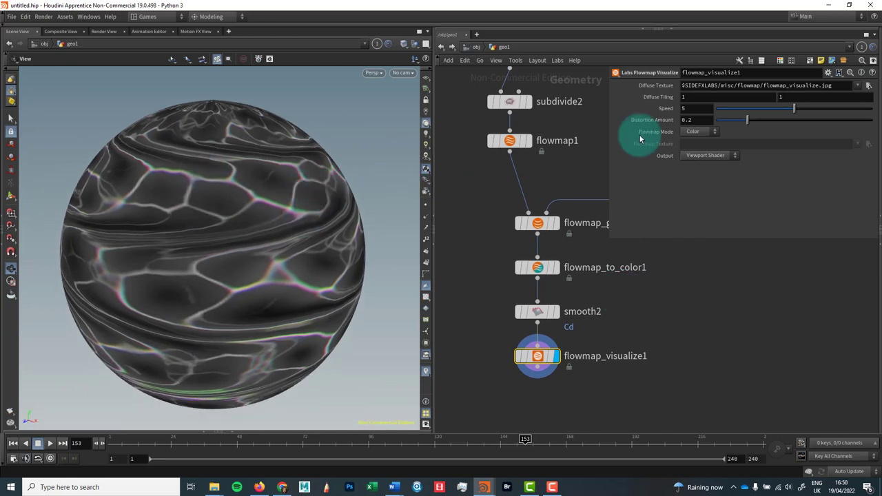
# - Try Flowmap Mode Texture, return it to Color, and scrub and play the frames
pyautogui.click(693, 150)
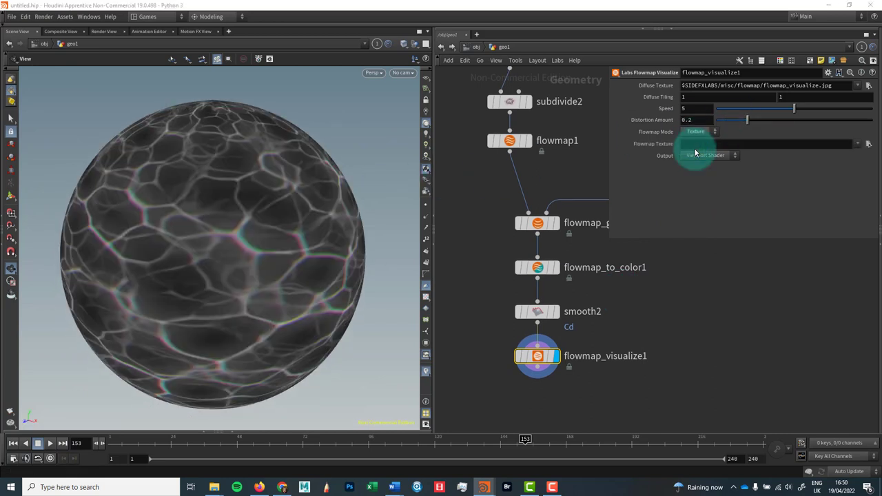
pyautogui.moveTo(117, 453); pyautogui.dragTo(258, 438)
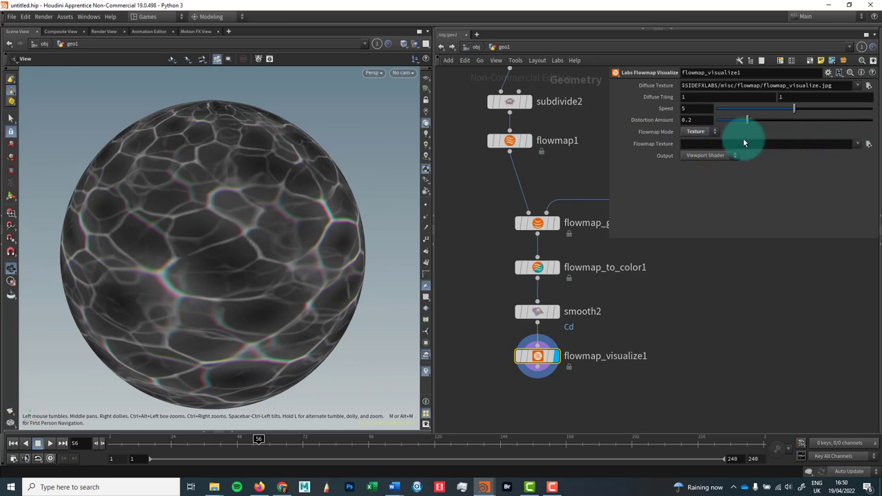
pyautogui.press('Up')
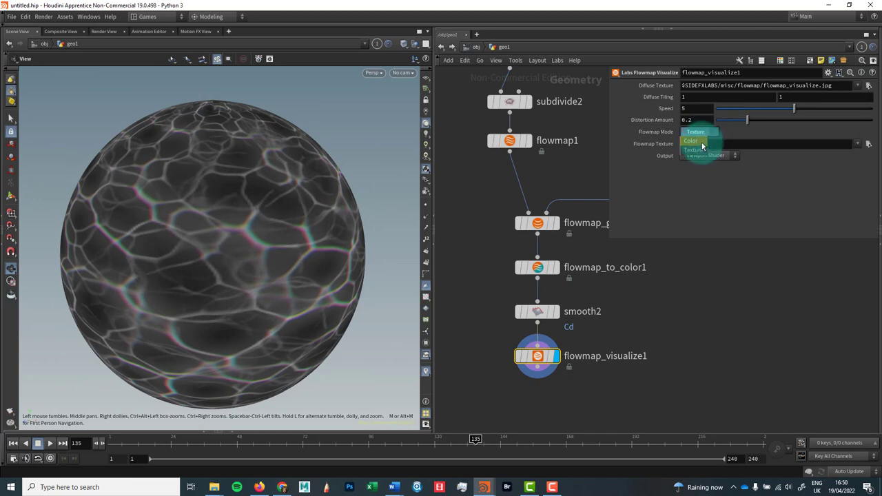
pyautogui.click(701, 143)
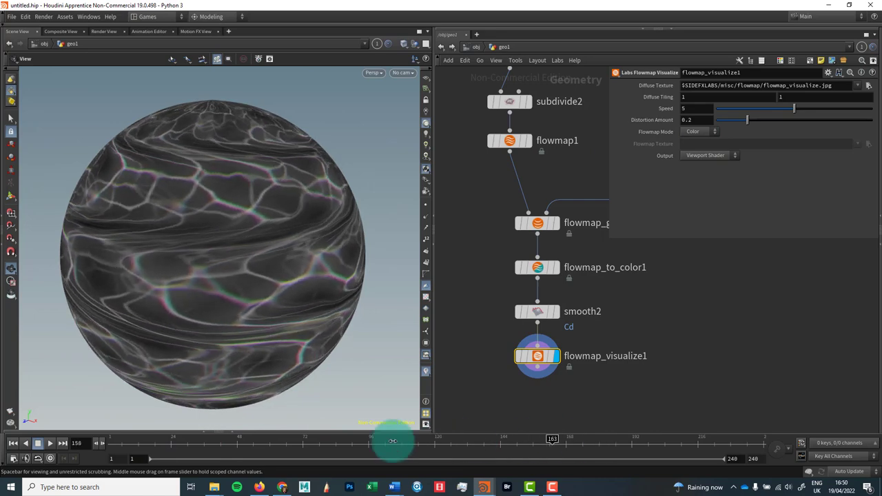
pyautogui.moveTo(392, 440); pyautogui.dragTo(329, 439)
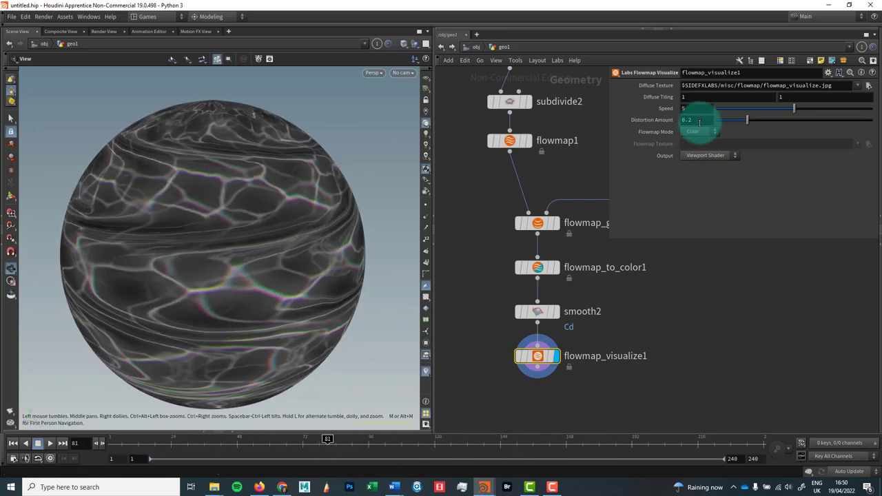
pyautogui.click(697, 137)
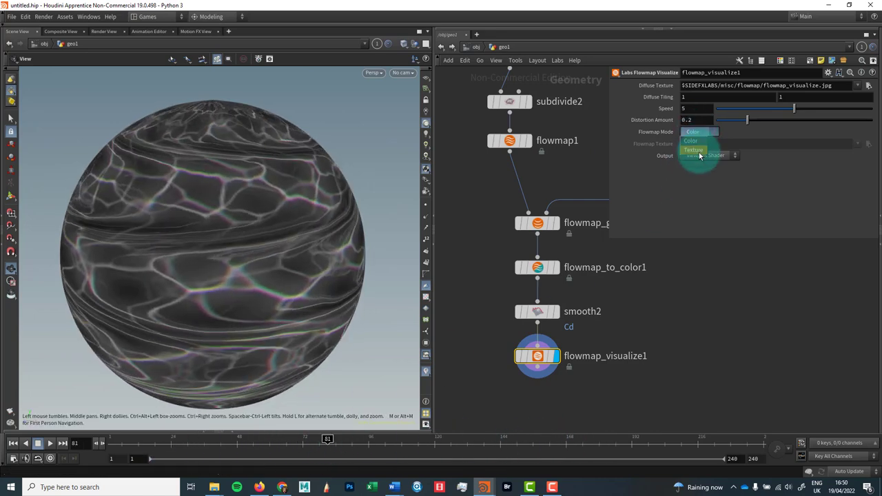
pyautogui.click(50, 443)
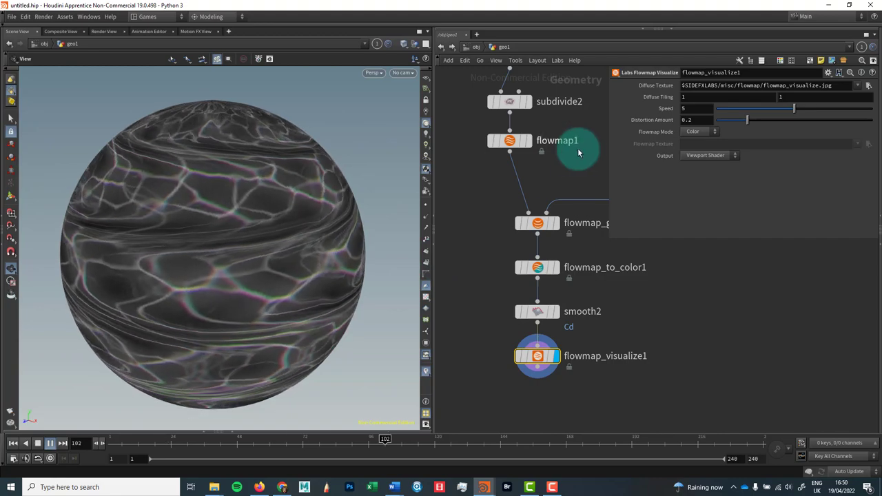
pyautogui.scroll(-5, 551, 179)
pyautogui.moveTo(555, 177); pyautogui.dragTo(509, 179, button='middle')
# - Raise the mountain1 noise Amplitude to 0.38 and display its guide
pyautogui.click(545, 193)
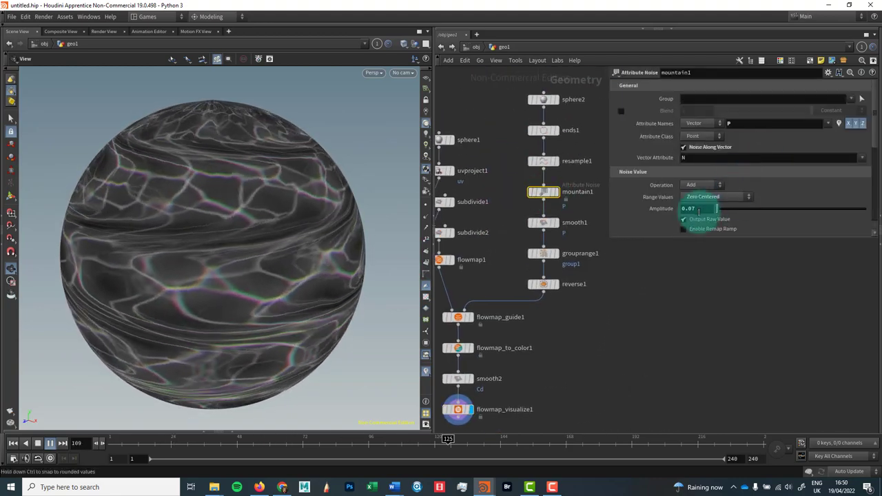
pyautogui.moveTo(699, 211); pyautogui.dragTo(833, 207, button='middle')
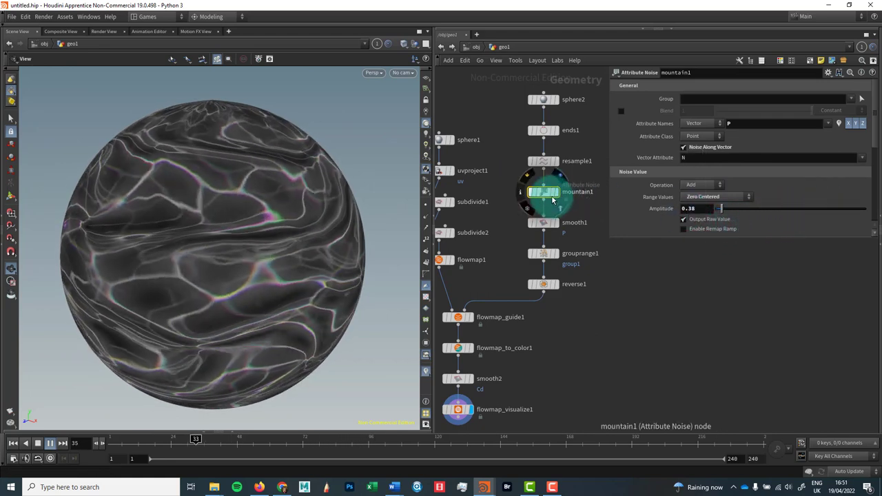
pyautogui.click(557, 193)
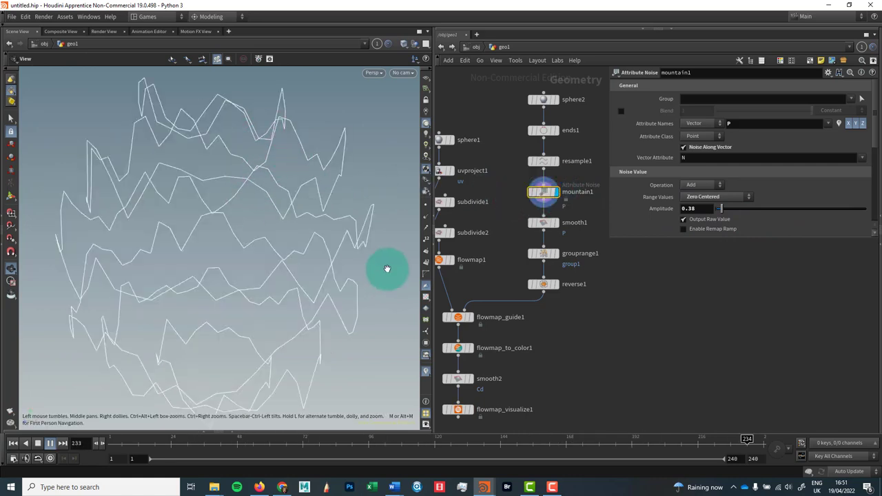
# - Stop playback and display flowmap_to_color1, toggling mountain1's bypass on and off to compare
pyautogui.click(474, 313)
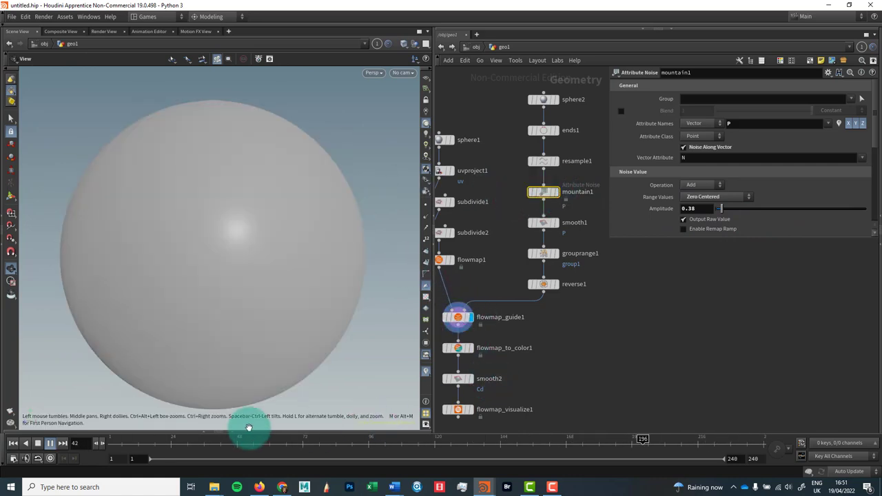
pyautogui.click(38, 444)
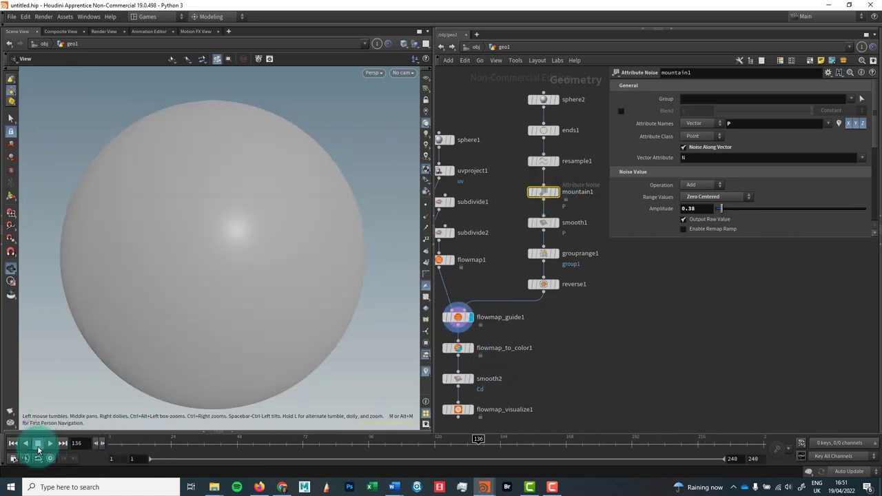
pyautogui.click(469, 348)
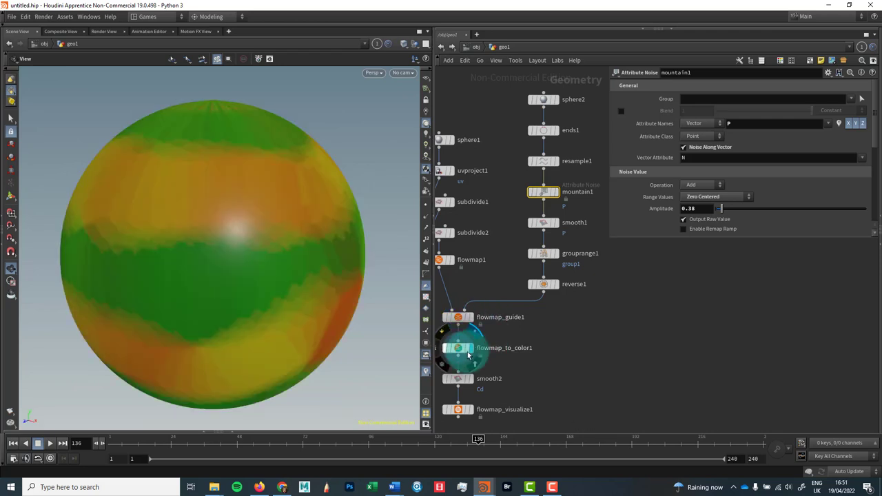
pyautogui.click(531, 196)
pyautogui.click(530, 197)
pyautogui.click(531, 196)
pyautogui.click(531, 196)
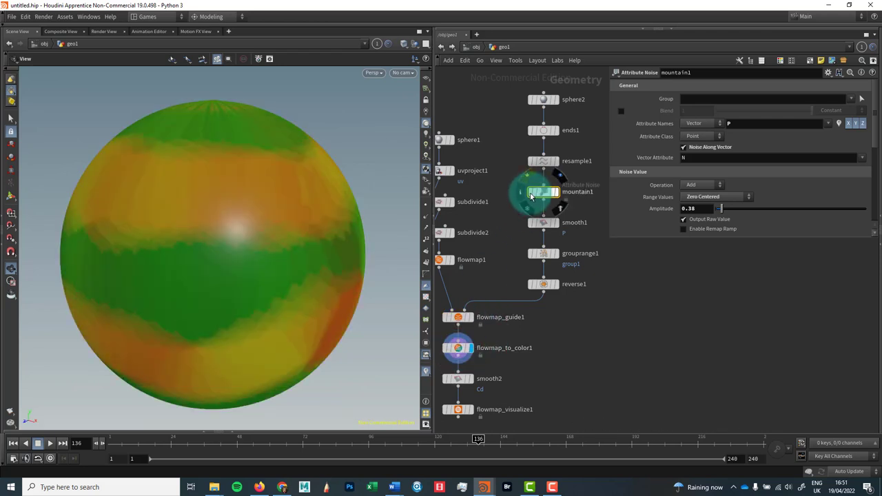
pyautogui.click(530, 196)
pyautogui.click(530, 196)
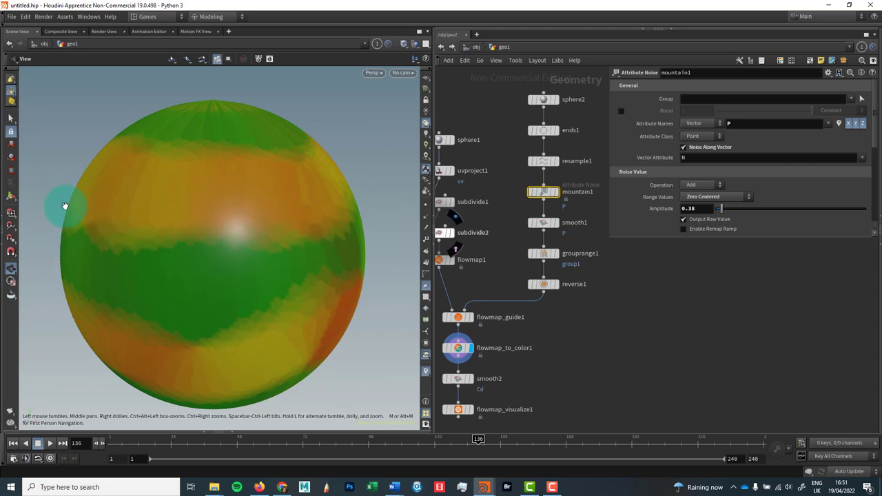
# - Display the smoothed result from smooth2 on the sphere
pyautogui.moveTo(580, 346); pyautogui.dragTo(650, 260, button='middle')
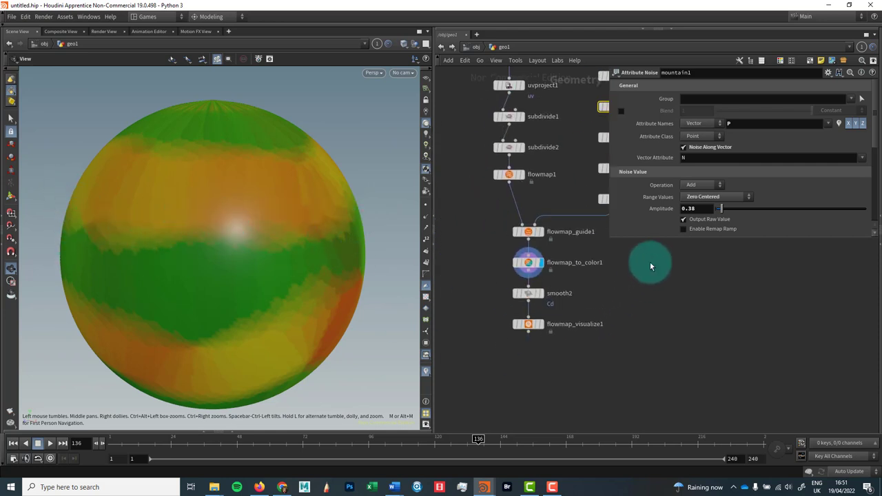
pyautogui.moveTo(536, 292)
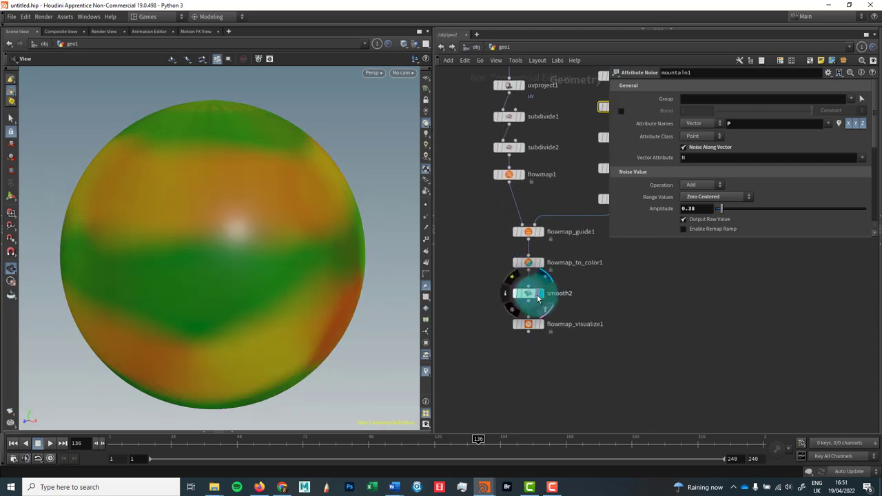
pyautogui.click(540, 294)
# - Display flowmap_visualize1, start playback, and leave mountain1 bypassed after comparing
pyautogui.click(542, 328)
pyautogui.click(528, 324)
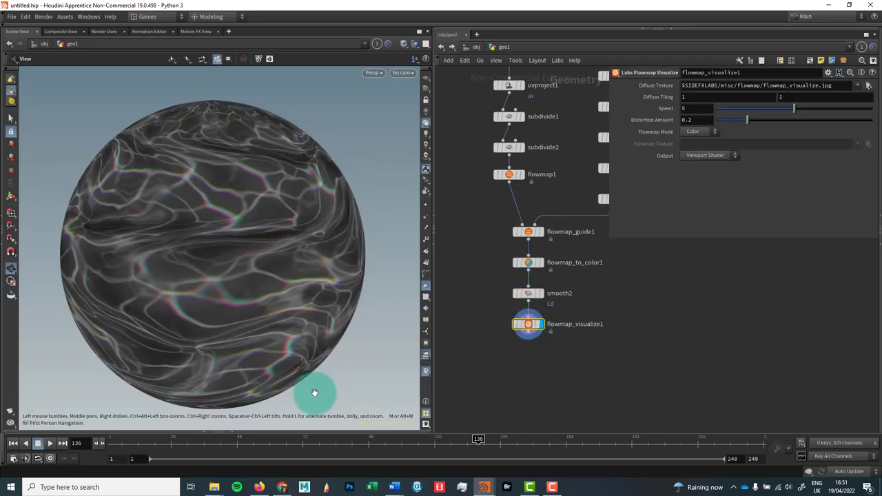
pyautogui.click(51, 443)
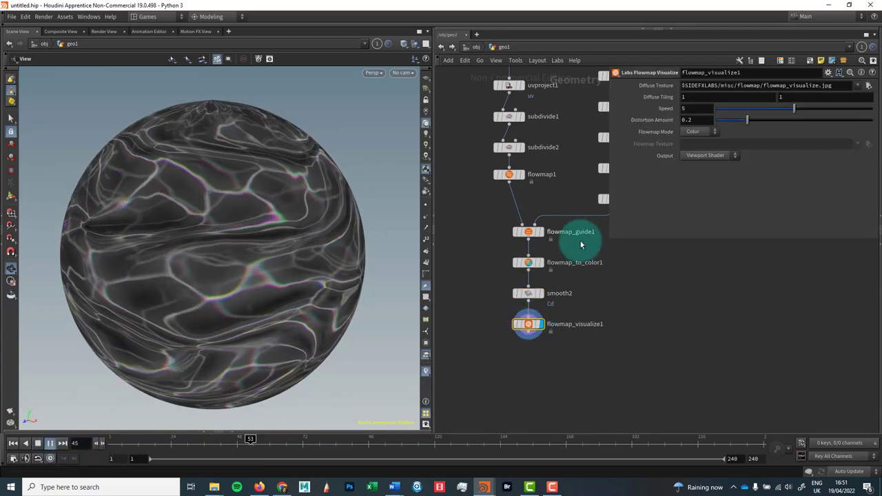
pyautogui.moveTo(565, 285); pyautogui.dragTo(492, 344, button='middle')
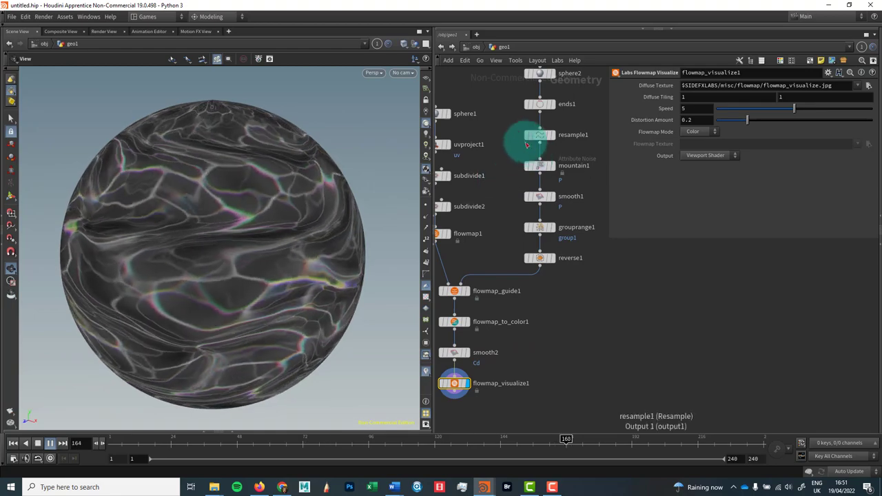
pyautogui.click(526, 169)
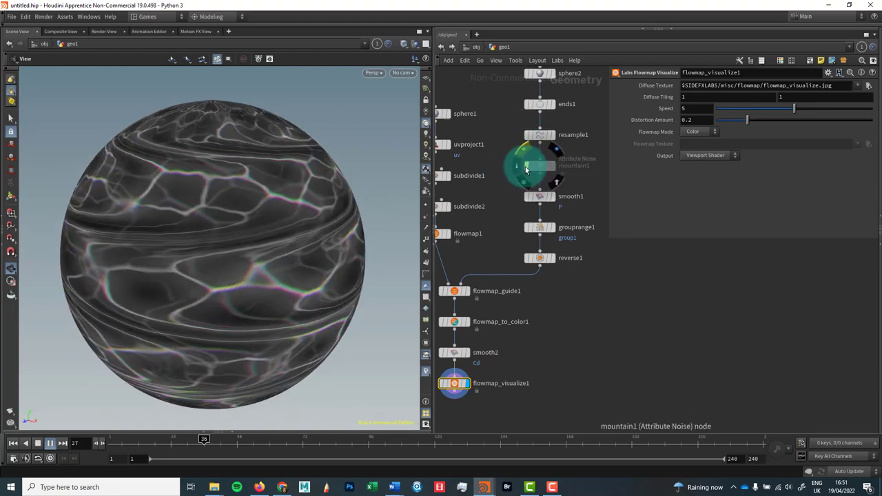
pyautogui.click(525, 169)
pyautogui.click(525, 169)
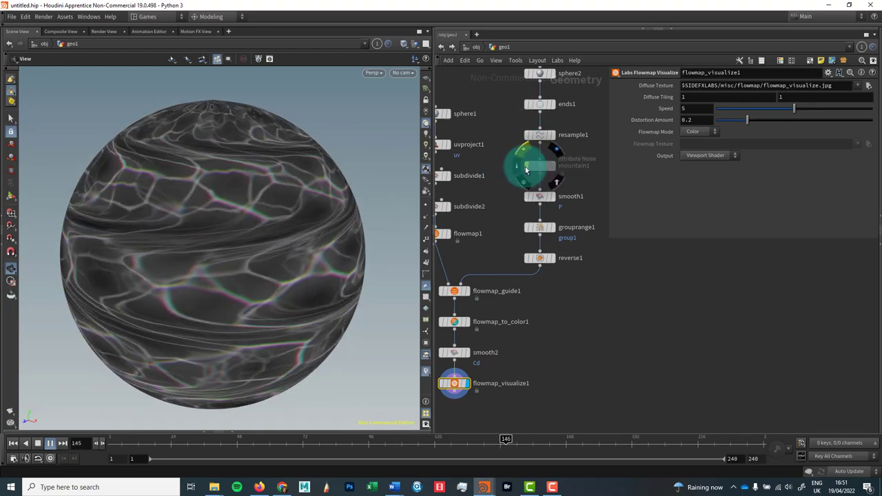
pyautogui.click(526, 168)
pyautogui.click(526, 168)
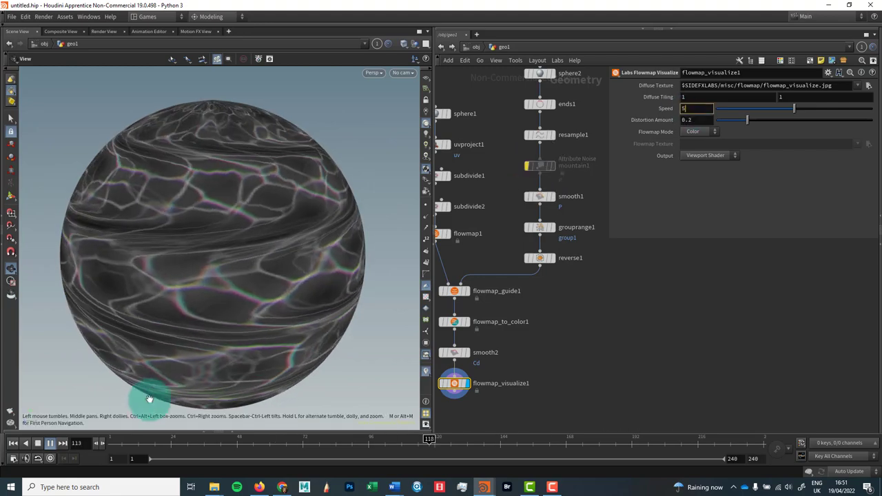
# - Set the flow Speed to 1, after trying 2
pyautogui.click(40, 453)
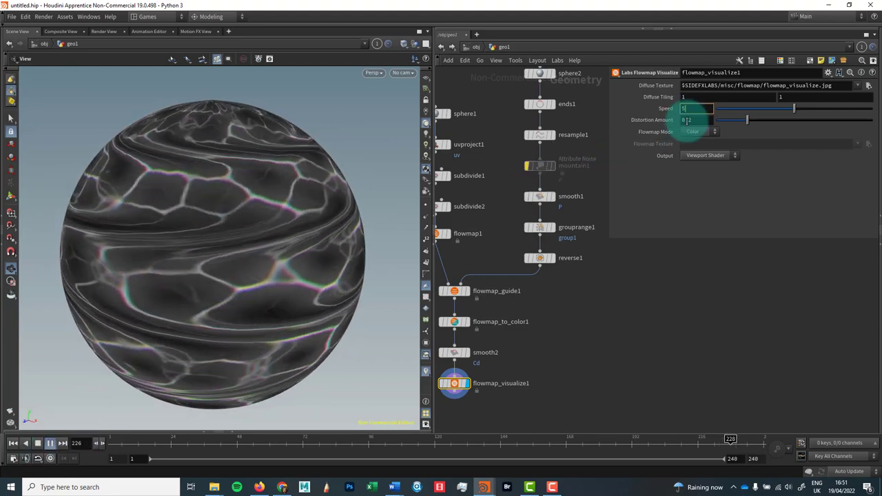
pyautogui.write('2')
pyautogui.press('Return')
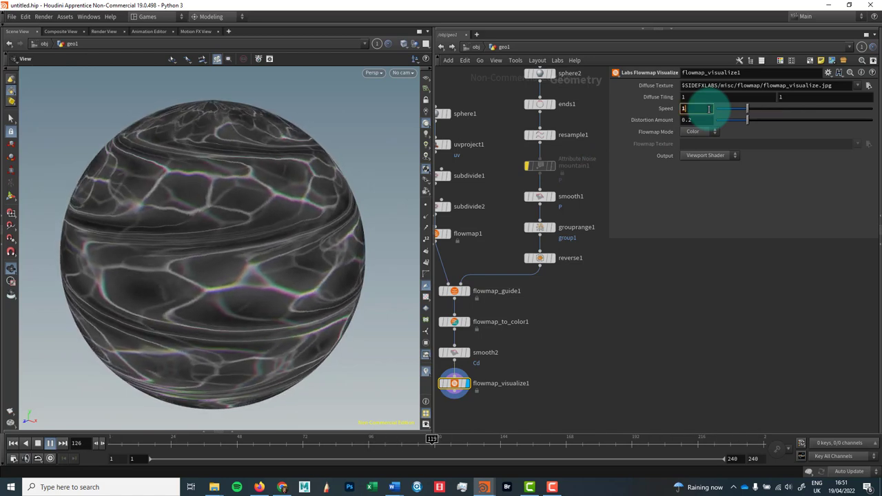
pyautogui.write('1')
pyautogui.press('Return')
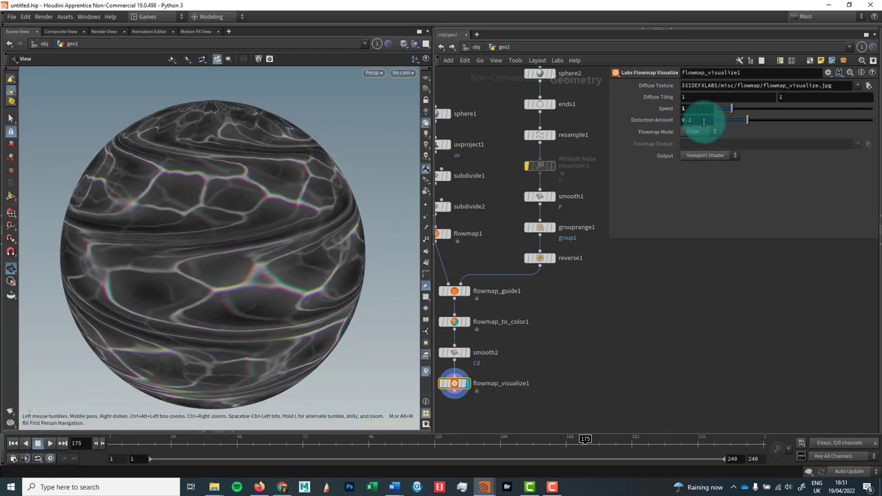
# - Try Distortion Amount 0.05, set Diffuse Tiling to 3, and play then stop the animation
pyautogui.moveTo(691, 122); pyautogui.dragTo(712, 124)
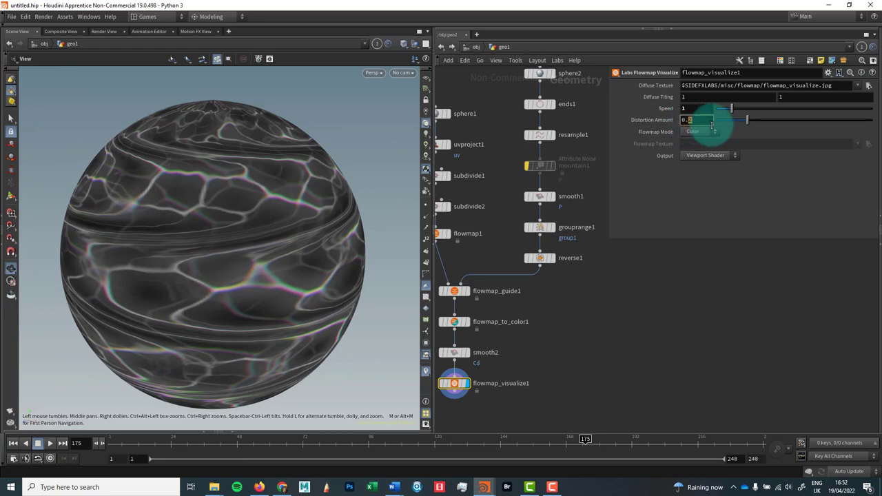
pyautogui.write('05')
pyautogui.press('Return')
pyautogui.moveTo(641, 97); pyautogui.dragTo(670, 88, button='middle')
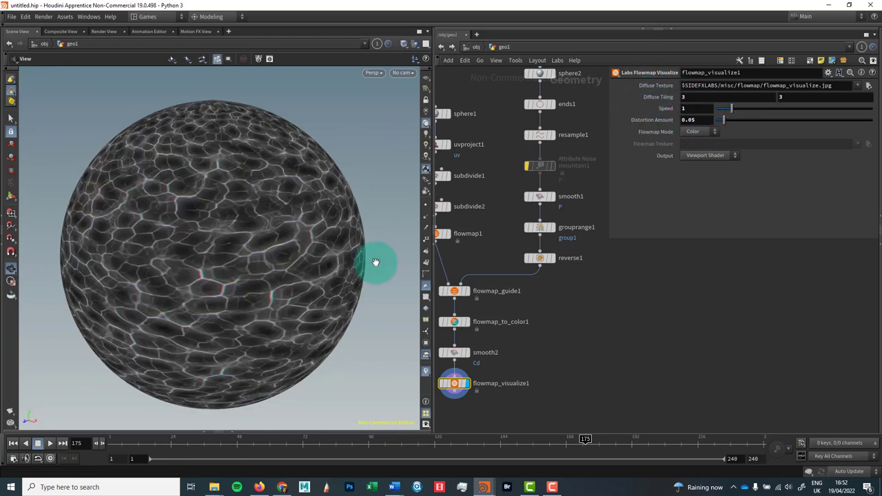
pyautogui.click(50, 443)
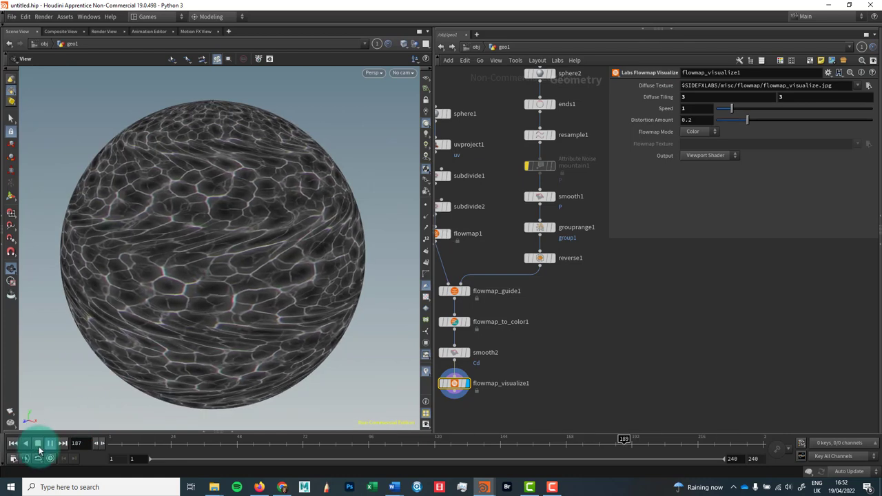
pyautogui.click(38, 445)
# - Enable Realtime Playback with 'Maintain realtime playback' in Global Animation Options, then play the animation
pyautogui.click(15, 462)
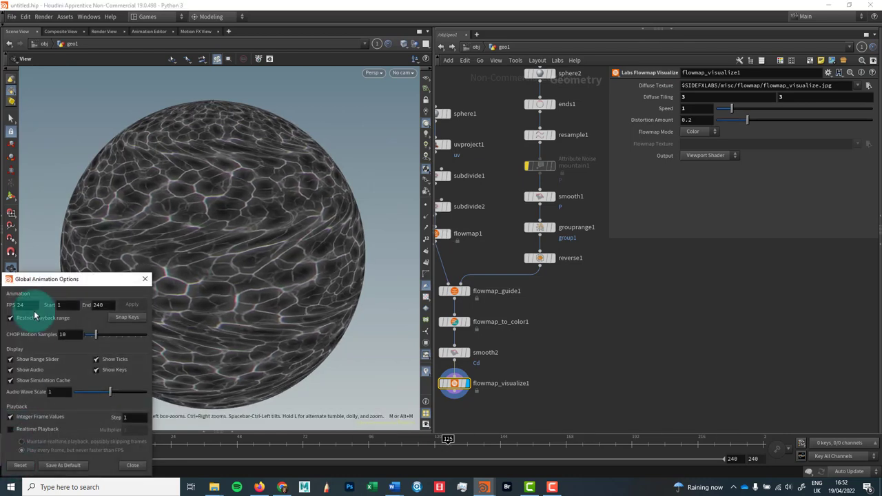
pyautogui.moveTo(50, 279); pyautogui.dragTo(132, 165)
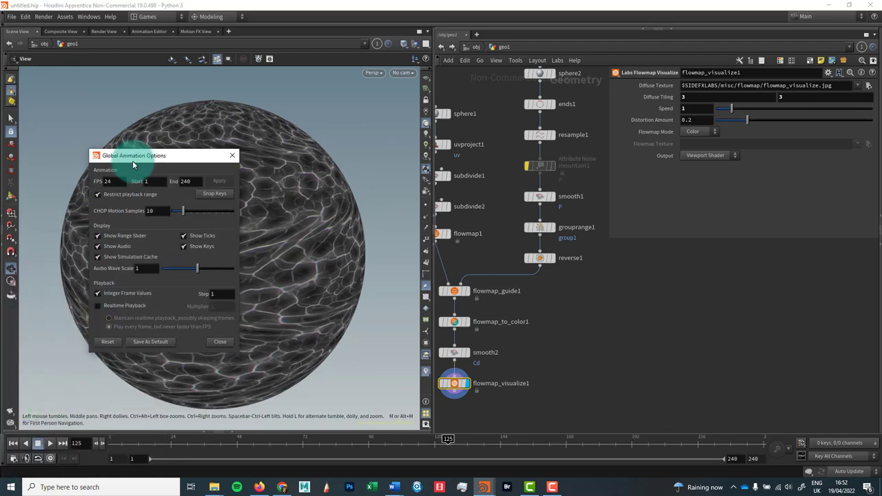
pyautogui.click(124, 306)
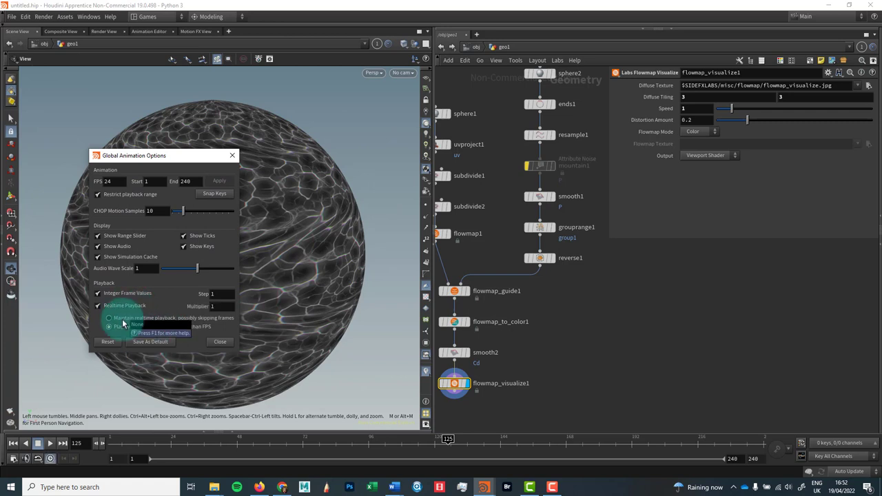
pyautogui.click(121, 318)
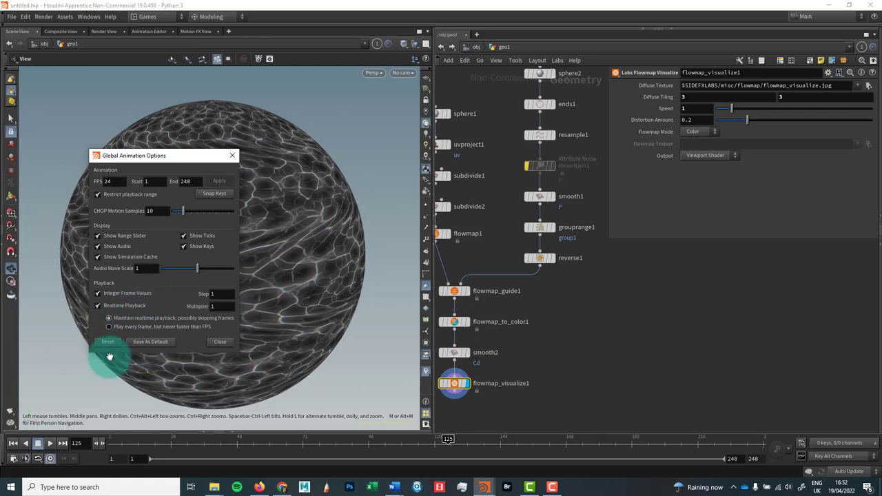
pyautogui.click(232, 155)
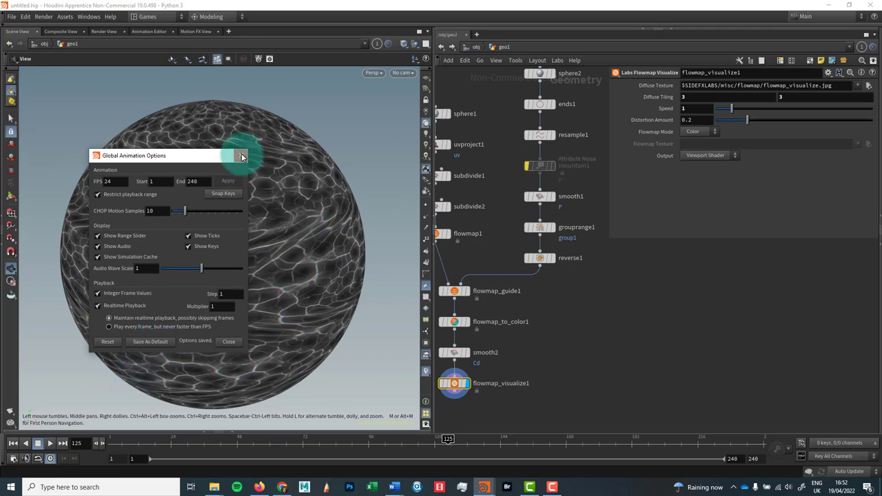
pyautogui.click(49, 447)
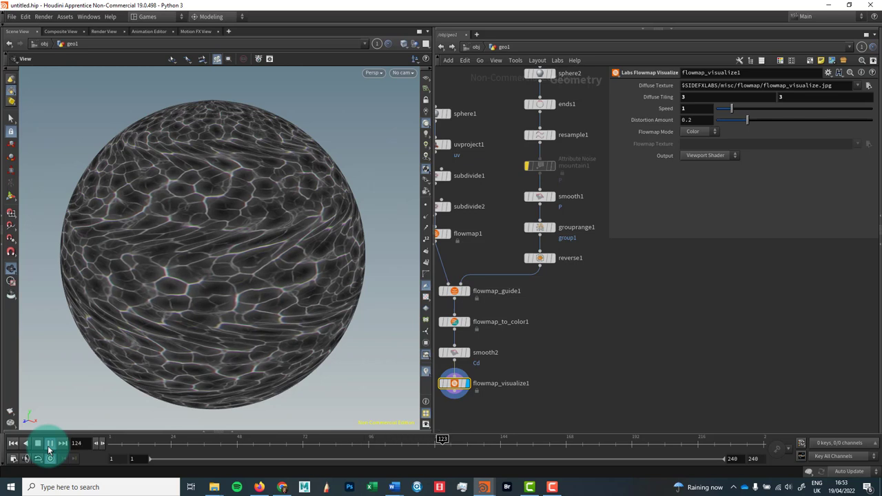
# - Set flowmap_visualize1's Diffuse Texture to Jupiter-Map.jpg and its Speed to 3
pyautogui.moveTo(566, 299); pyautogui.dragTo(608, 250, button='middle')
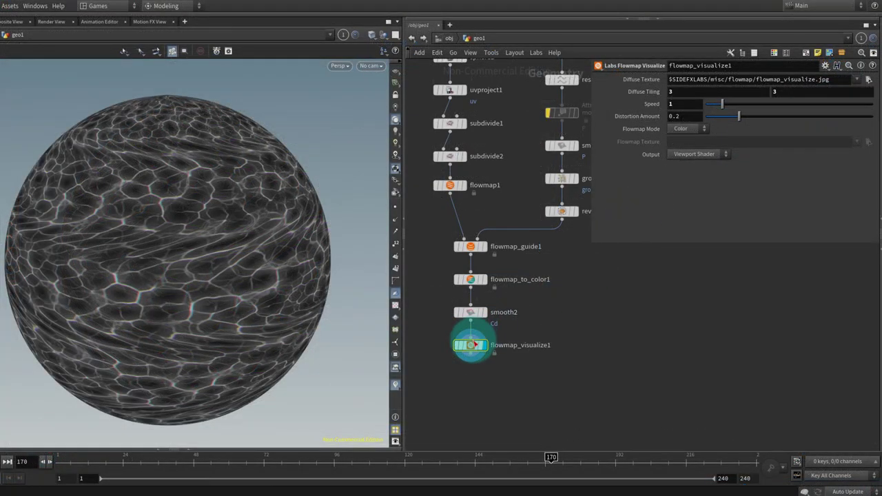
pyautogui.moveTo(474, 349)
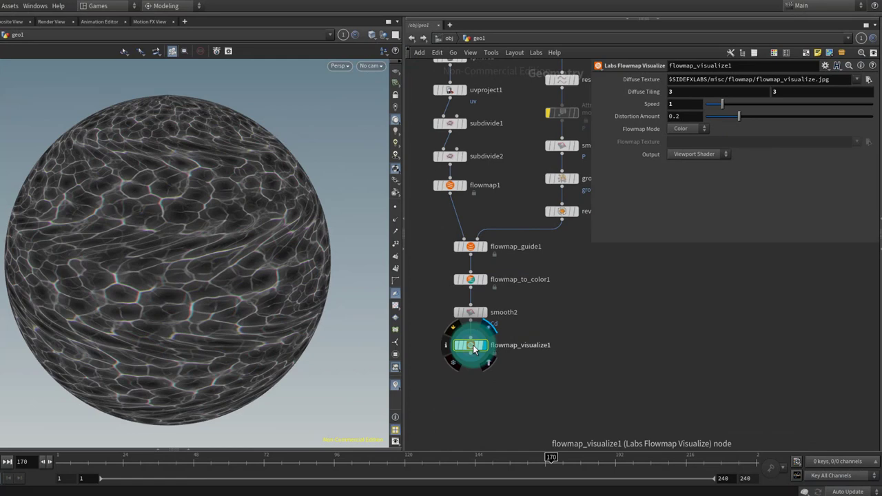
pyautogui.click(868, 79)
pyautogui.doubleClick(690, 130)
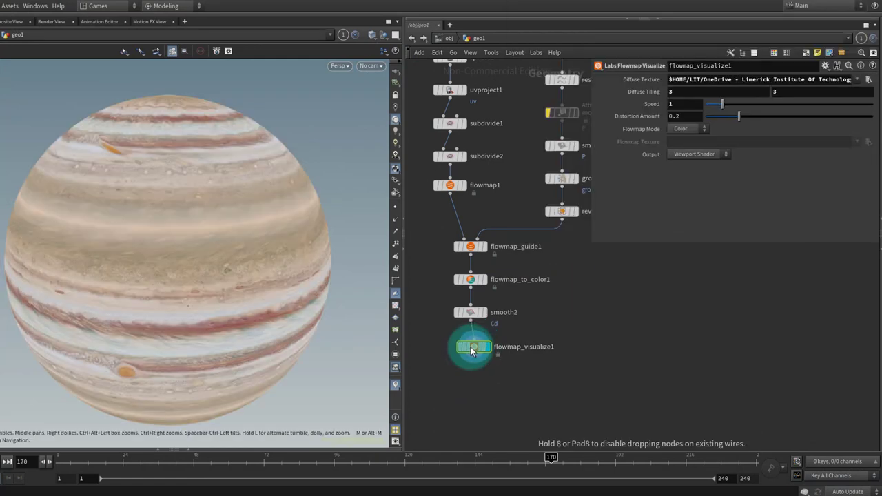
pyautogui.click(677, 104)
pyautogui.press('Return')
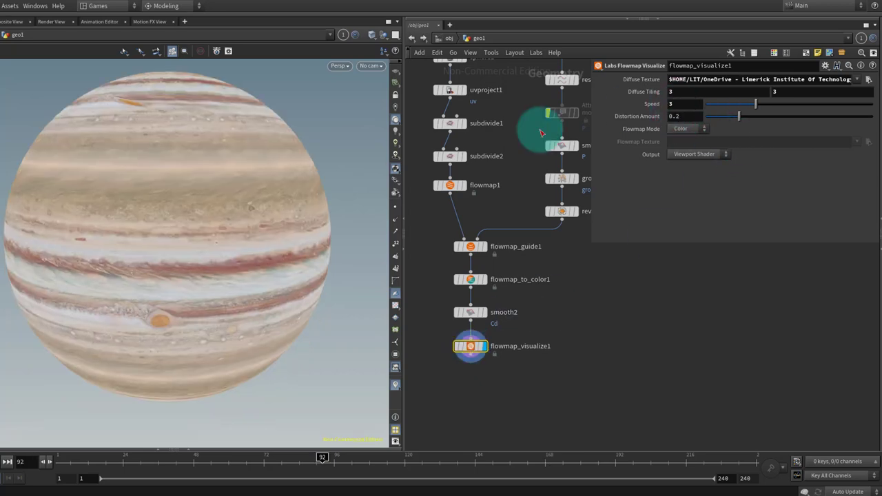
pyautogui.click(5, 462)
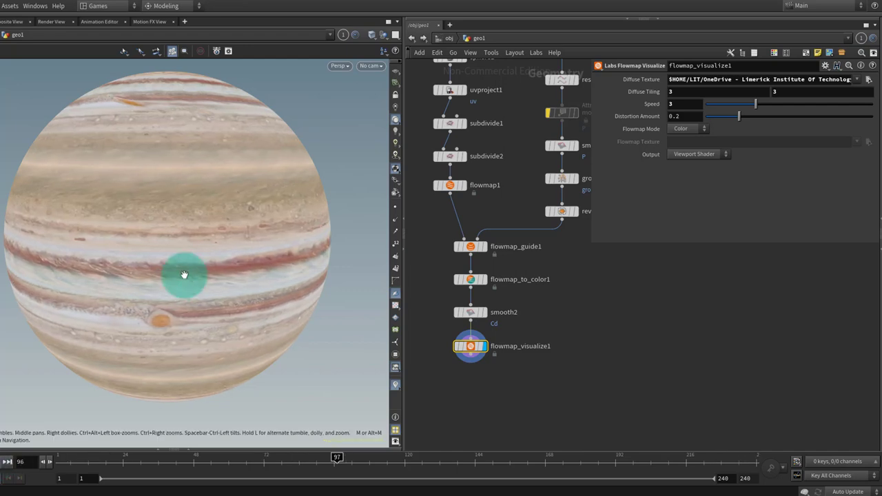
pyautogui.moveTo(183, 282); pyautogui.dragTo(254, 355)
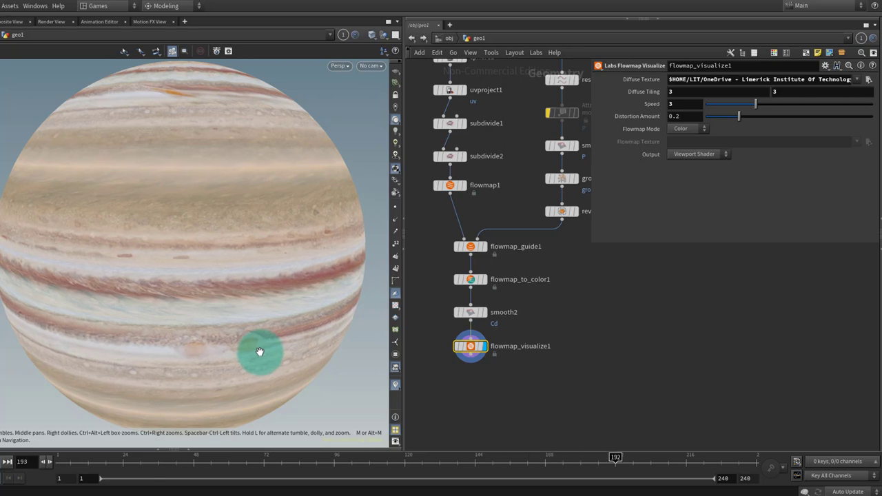
pyautogui.moveTo(210, 293); pyautogui.dragTo(198, 360)
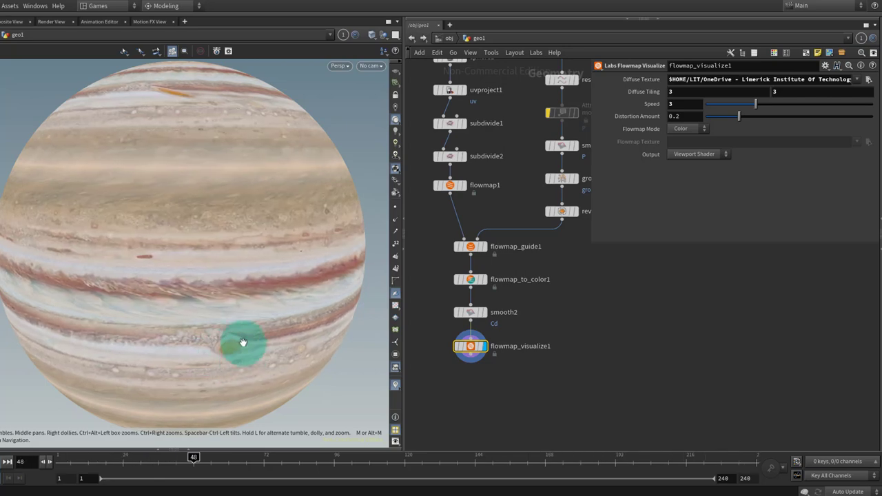
pyautogui.moveTo(249, 346); pyautogui.dragTo(234, 328, button='right')
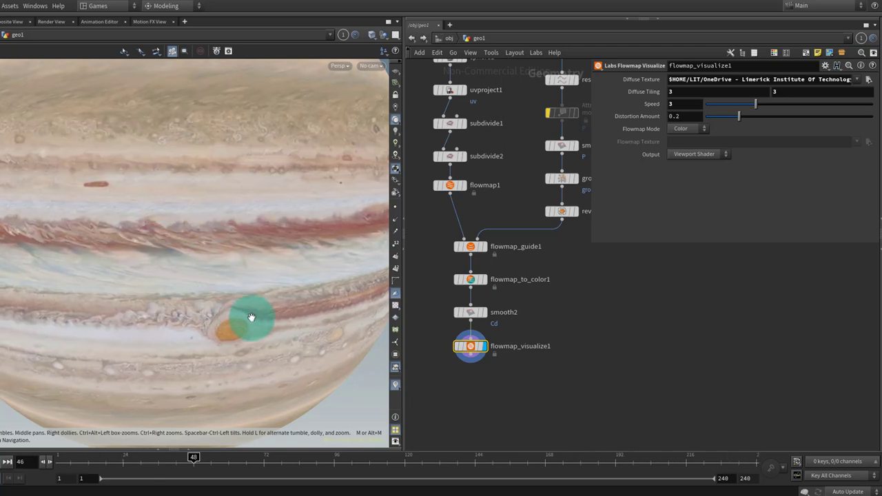
pyautogui.moveTo(239, 231); pyautogui.dragTo(228, 311)
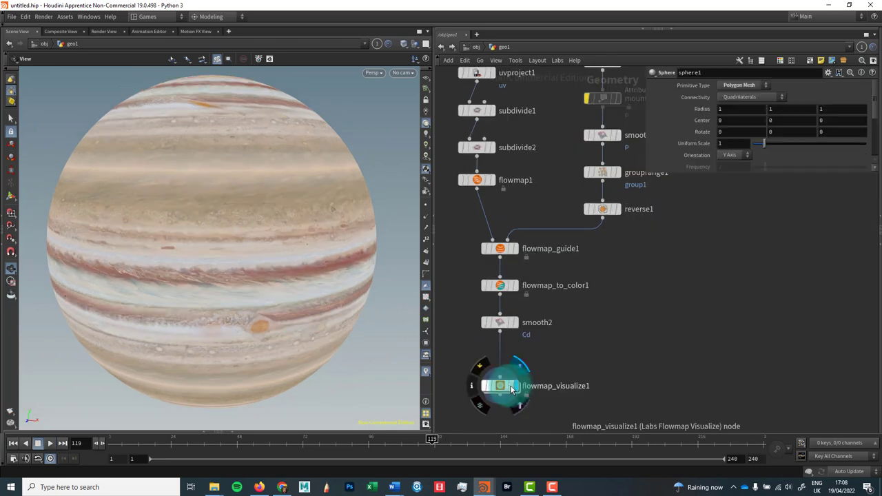
# - Start an IPR Mantra render of the sphere in the Render View
pyautogui.click(508, 390)
pyautogui.moveTo(510, 389)
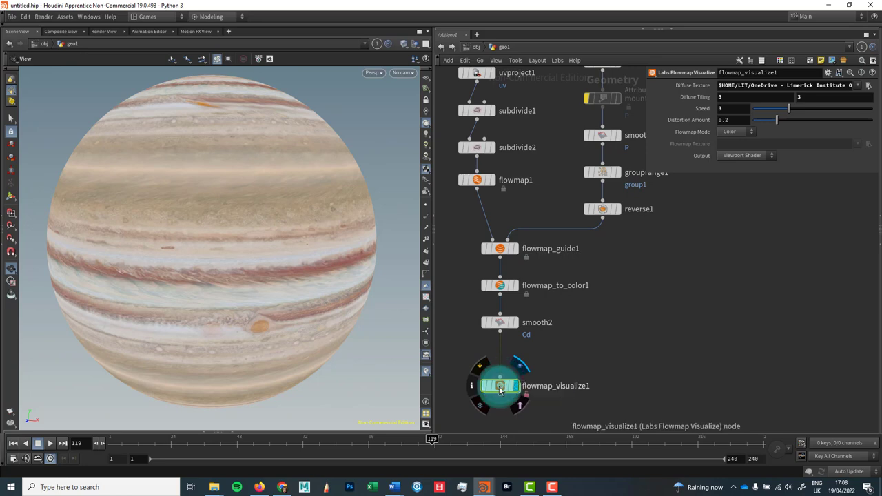
pyautogui.click(105, 31)
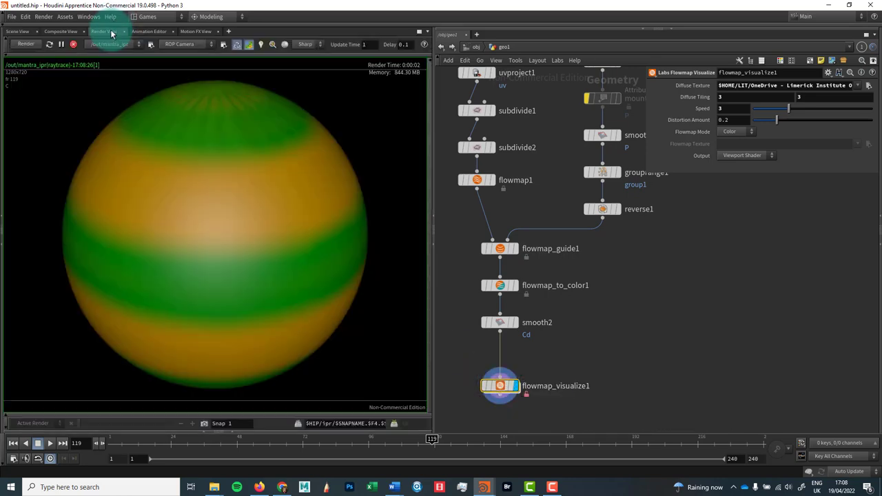
pyautogui.click(28, 45)
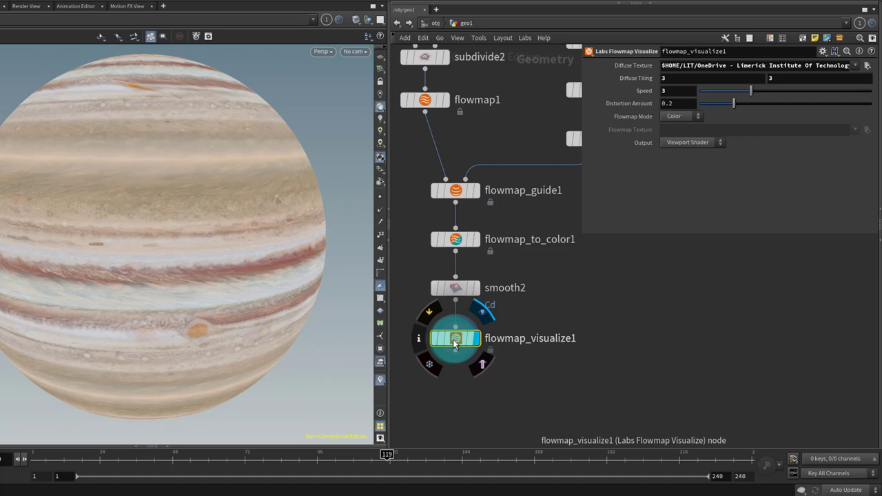
# - Dive through flowmap_visualize1 and shopnet1 to shop_flowmap_shader1 and bring up its context menu
pyautogui.rightClick(453, 344)
pyautogui.press('Escape')
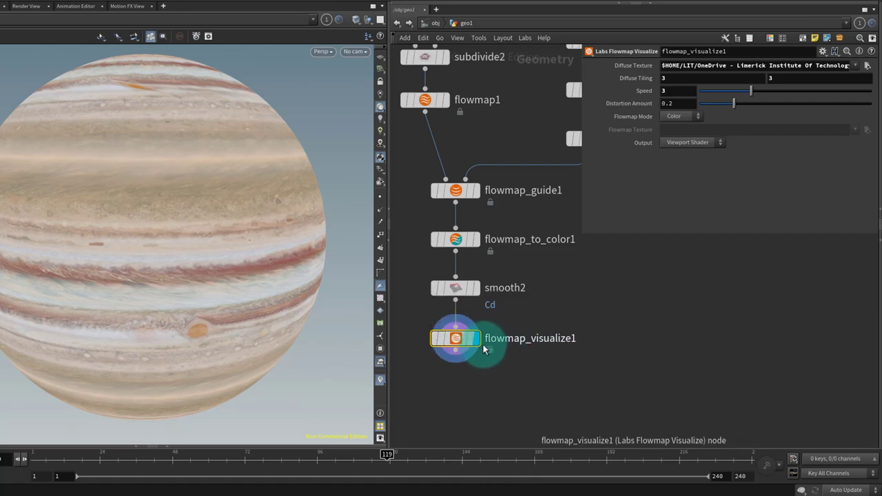
pyautogui.rightClick(453, 342)
pyautogui.click(521, 443)
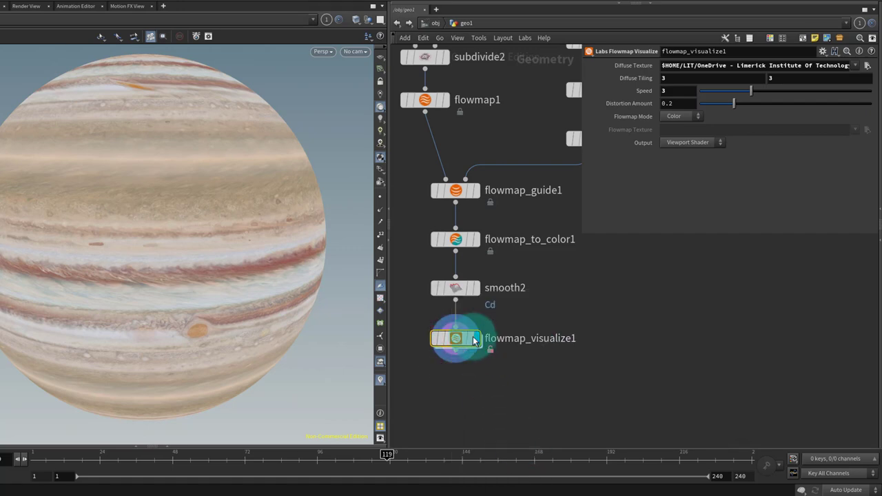
pyautogui.doubleClick(465, 341)
pyautogui.moveTo(634, 290)
pyautogui.mouseDown(button='middle')
pyautogui.moveTo(541, 309)
pyautogui.moveTo(563, 387)
pyautogui.moveTo(557, 339)
pyautogui.moveTo(569, 276)
pyautogui.moveTo(571, 325)
pyautogui.mouseUp(button='middle')
pyautogui.doubleClick(471, 283)
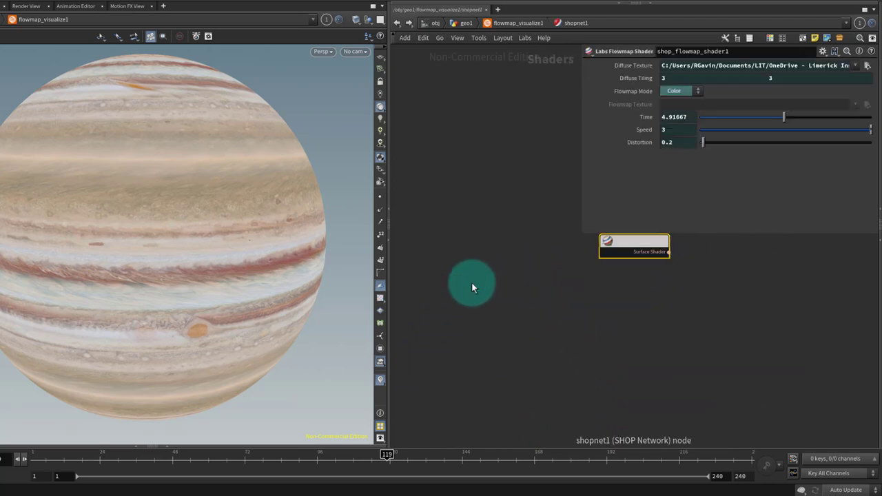
pyautogui.moveTo(547, 280); pyautogui.dragTo(457, 174)
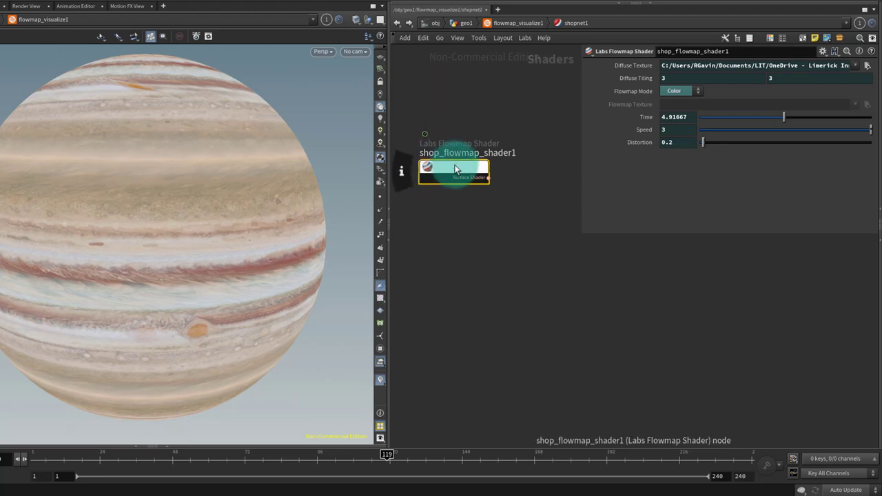
pyautogui.rightClick(454, 167)
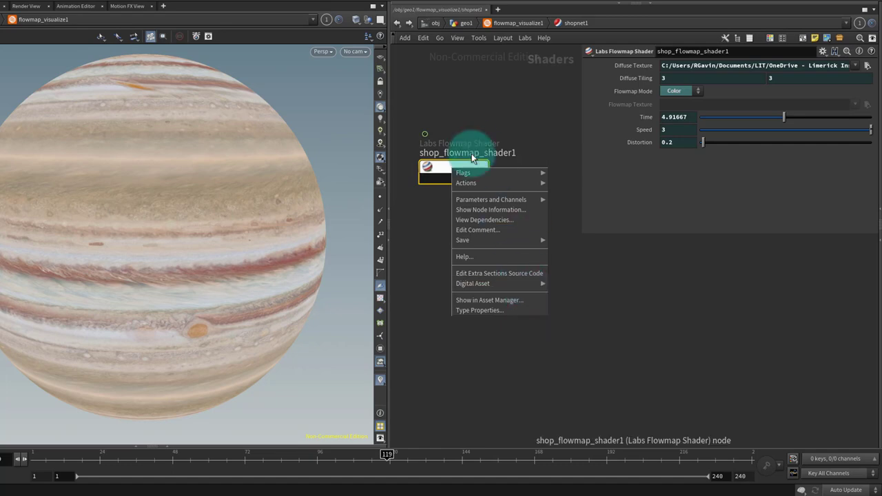
# - Show the Labs Flowmap Shader's Type Properties on the Code tab in an enlarged window
pyautogui.click(512, 310)
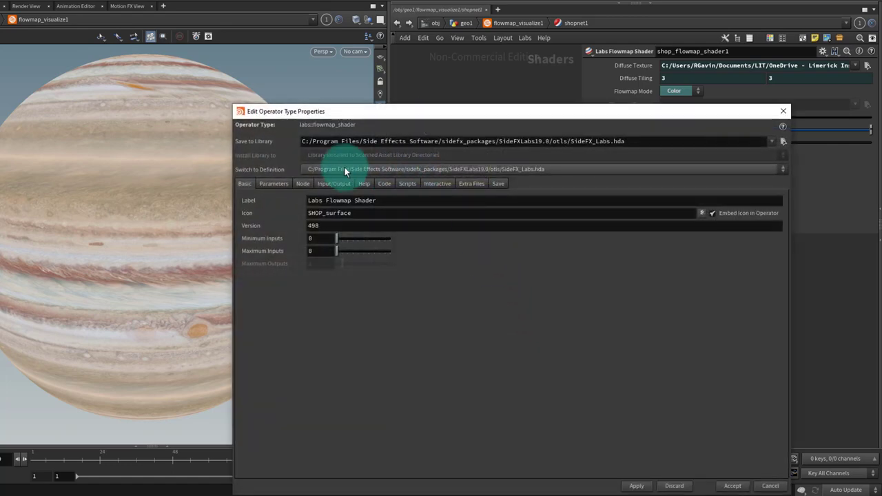
pyautogui.click(390, 183)
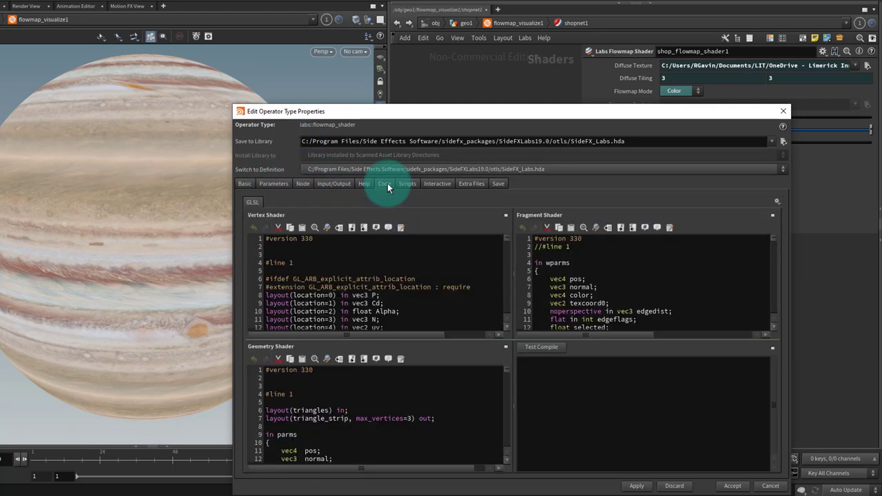
pyautogui.moveTo(433, 112); pyautogui.dragTo(253, 1)
pyautogui.click(596, 410)
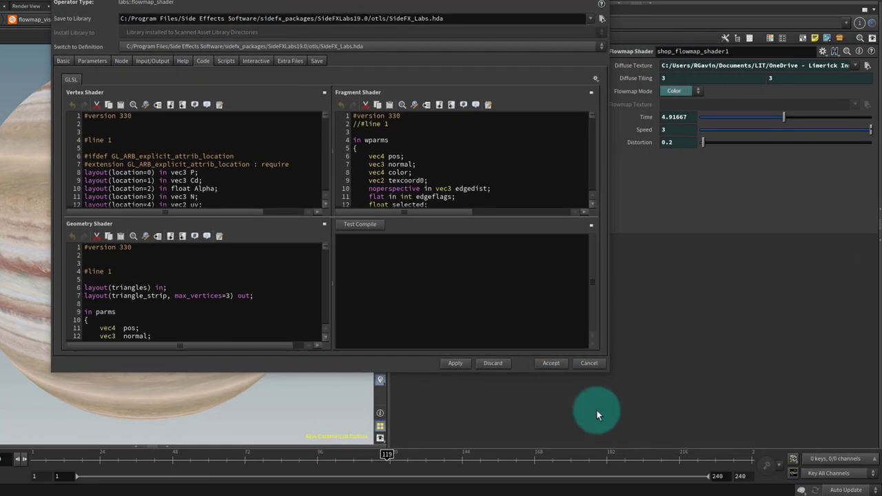
pyautogui.moveTo(601, 371); pyautogui.dragTo(720, 488)
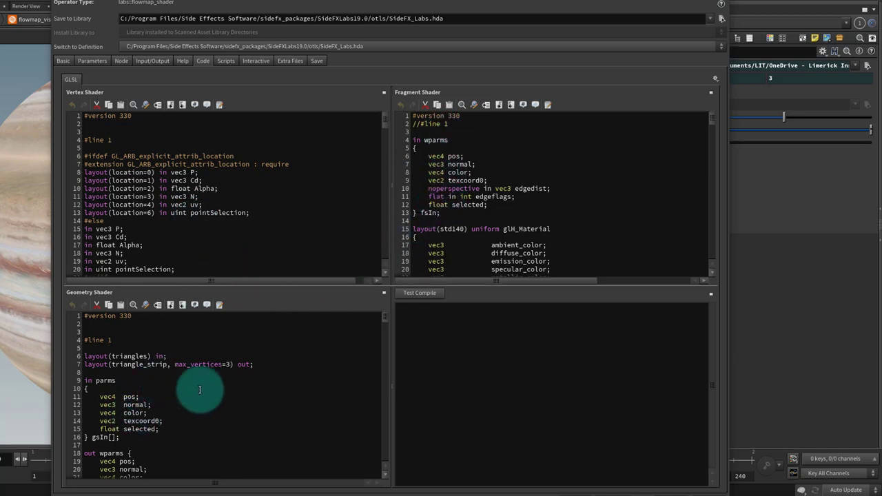
# - Scroll through the GLSL vertex, geometry and fragment shader code
pyautogui.scroll(-8, 229, 206)
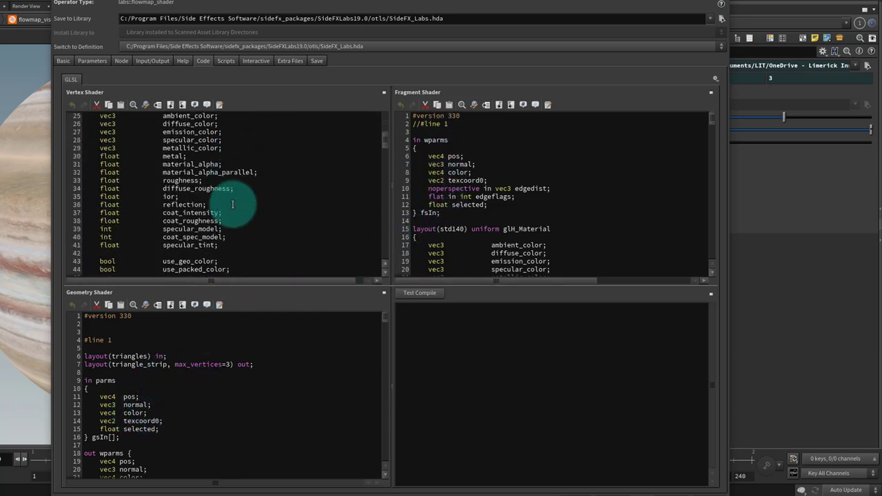
pyautogui.scroll(-20, 232, 204)
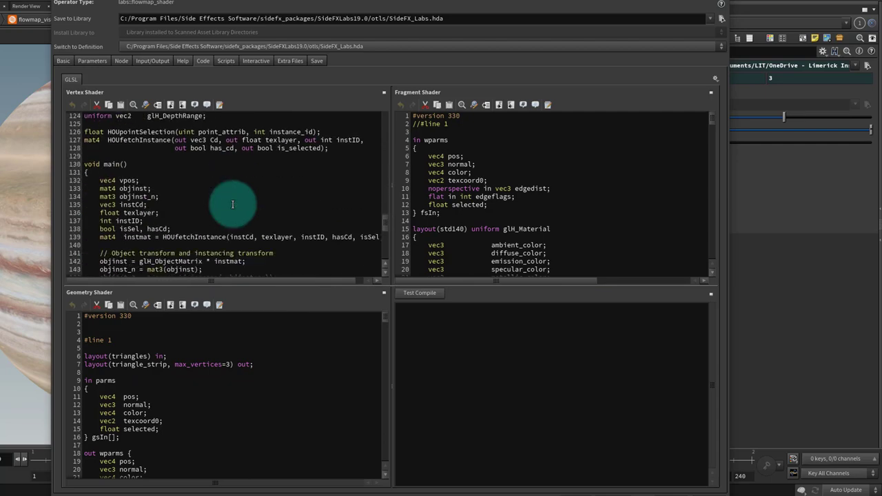
pyautogui.scroll(-10, 232, 204)
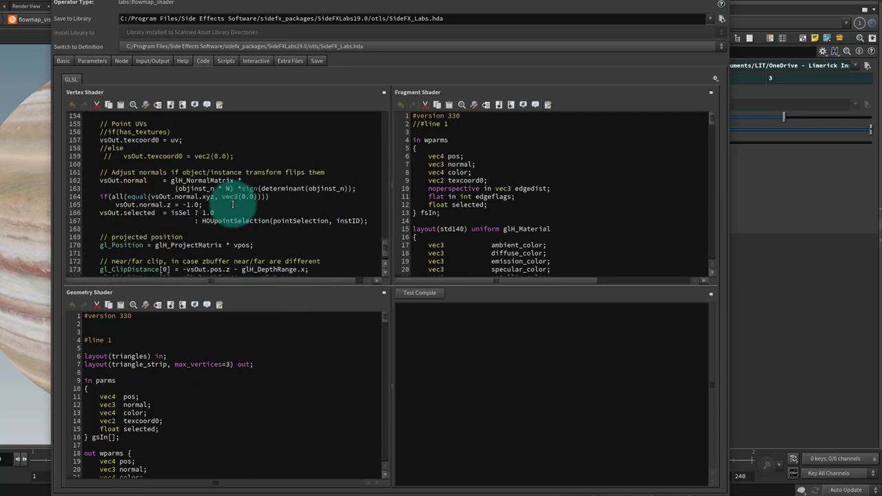
pyautogui.scroll(-13, 480, 214)
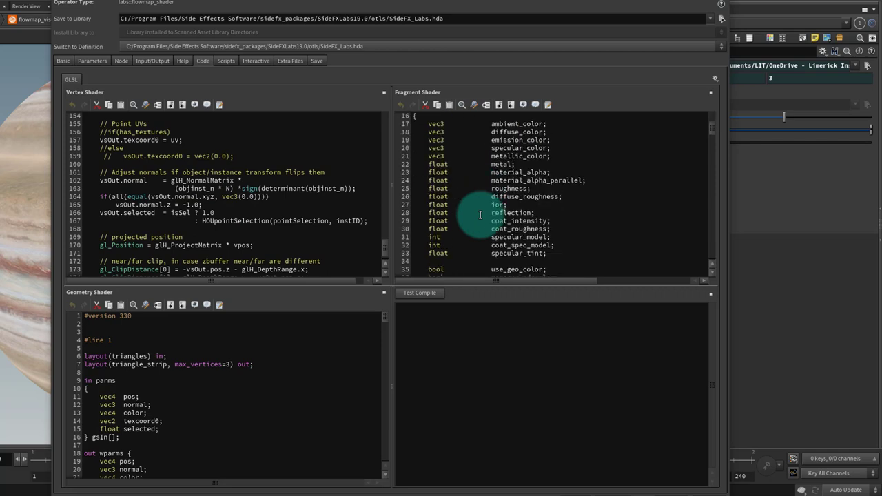
pyautogui.scroll(-7, 480, 215)
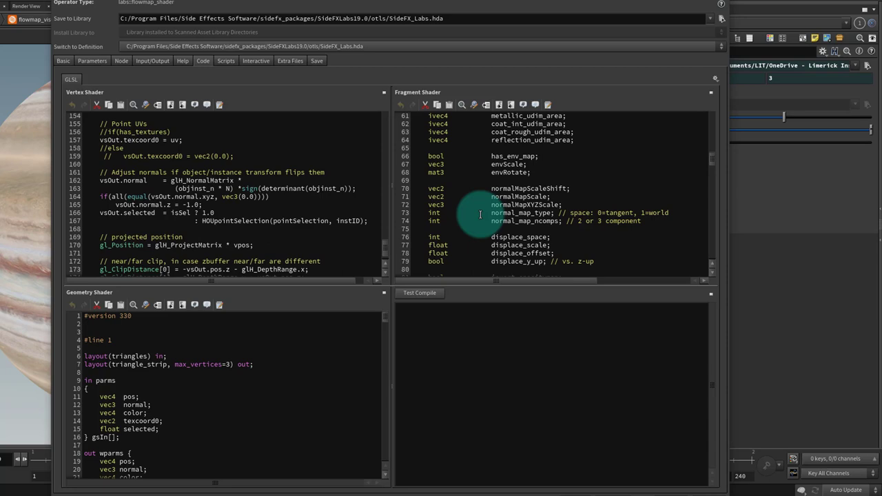
pyautogui.scroll(-1, 480, 214)
pyautogui.scroll(-16, 246, 317)
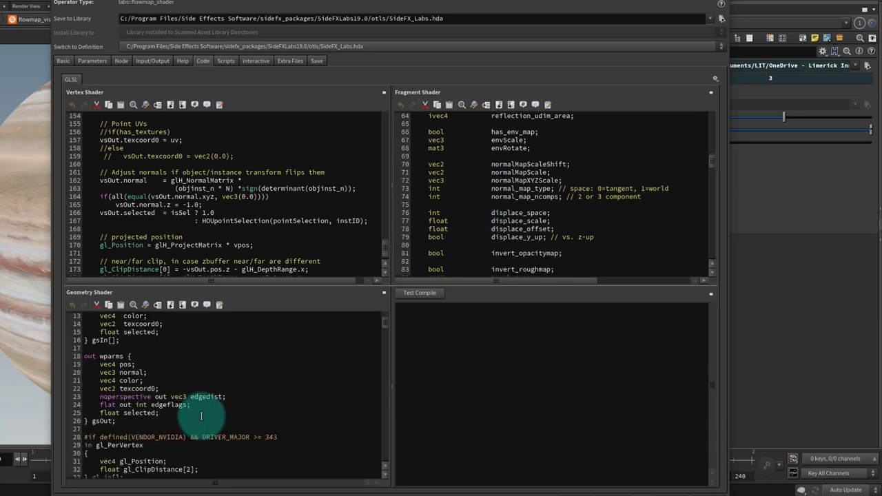
pyautogui.scroll(-20, 237, 380)
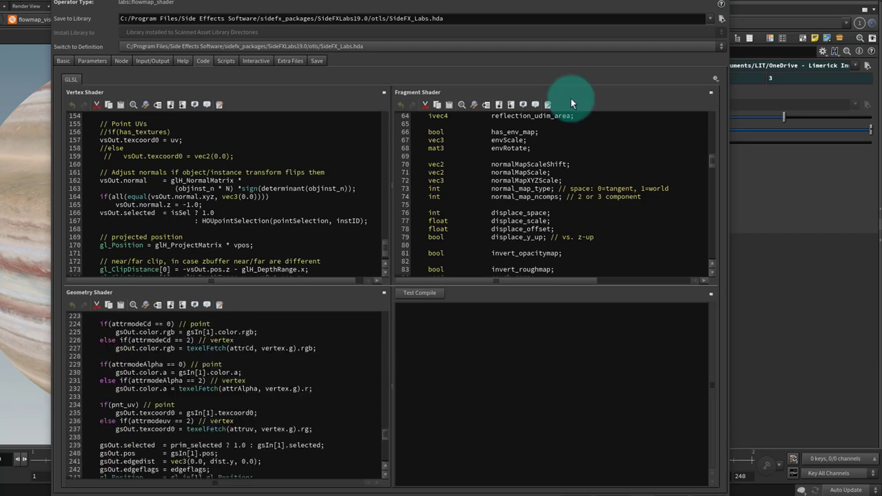
# - Close Type Properties, return to geo1 and display flowmap_visualize1's result
pyautogui.click(723, 4)
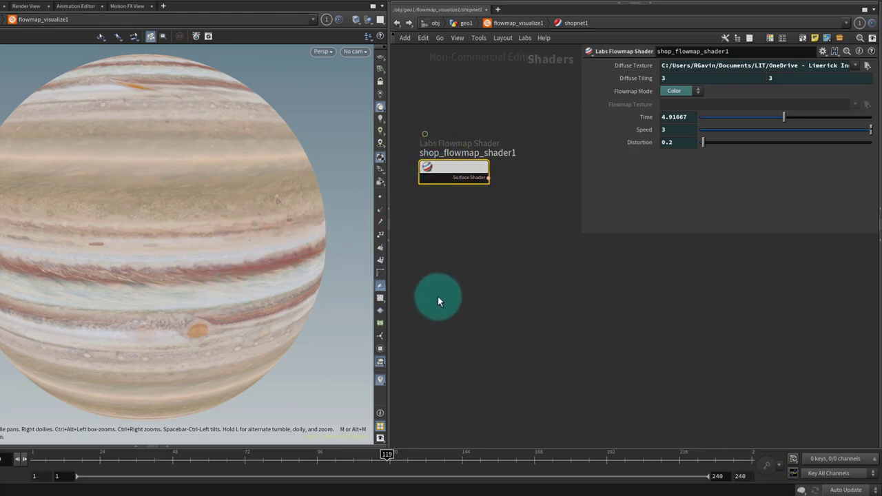
pyautogui.press('u')
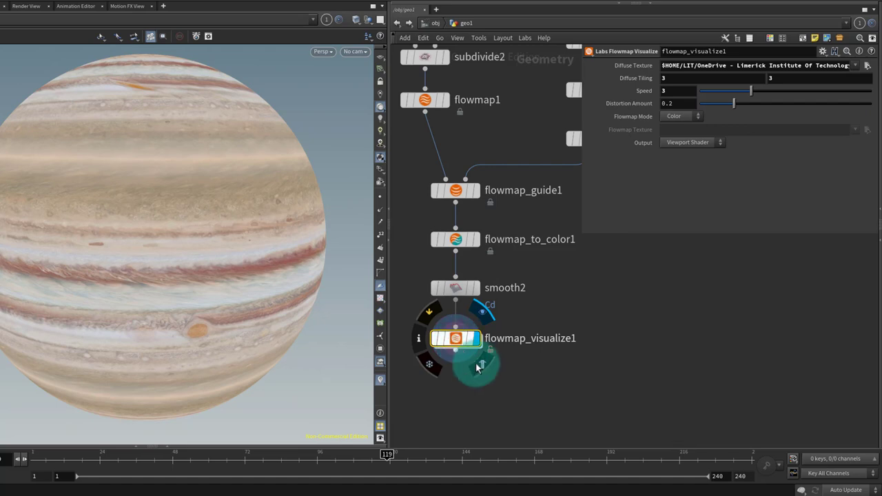
pyautogui.click(480, 363)
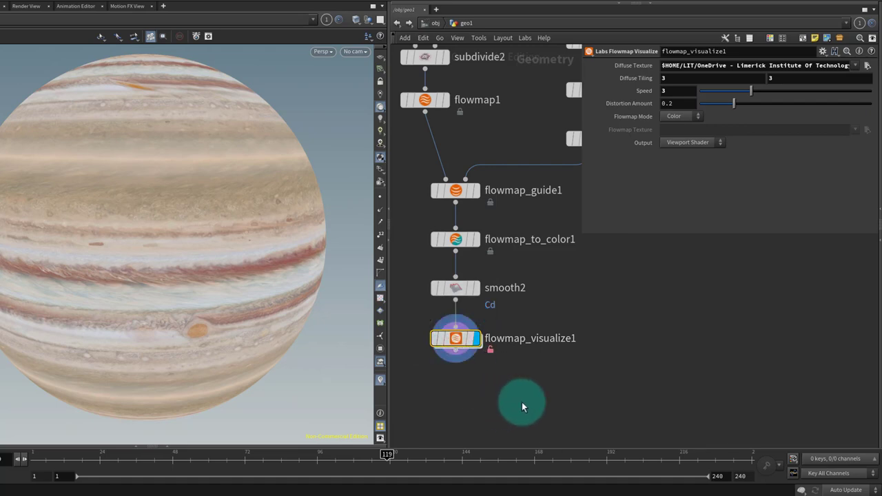
pyautogui.moveTo(522, 403); pyautogui.dragTo(501, 370, button='middle')
# - Add a Material SOP fed by smooth2 with its display flag on, then bring up network locations
pyautogui.press('Tab')
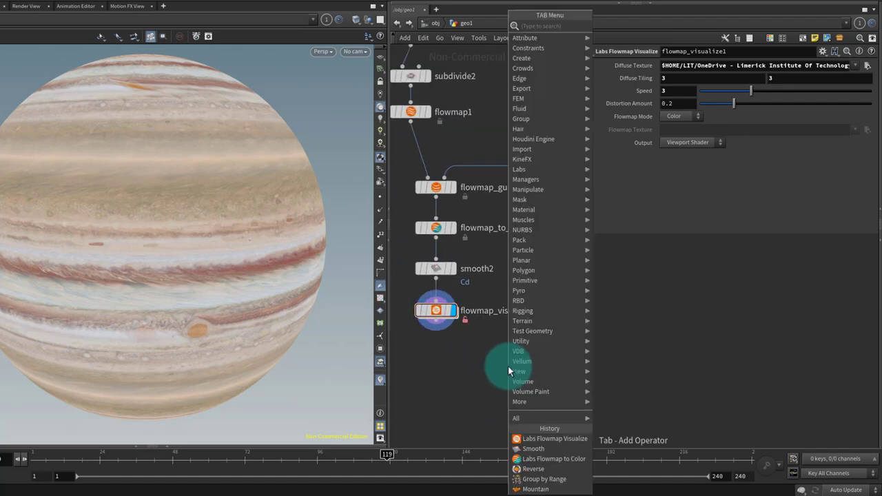
pyautogui.write('material')
pyautogui.press('Return')
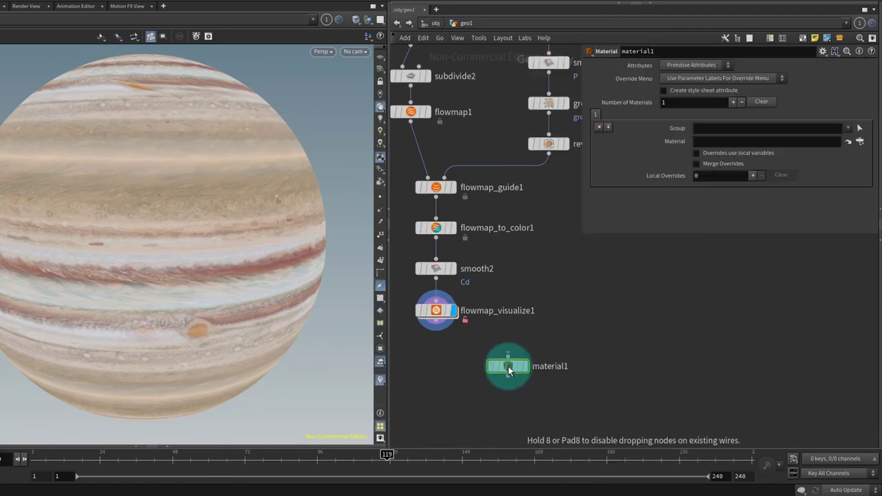
pyautogui.click(508, 365)
pyautogui.moveTo(436, 278); pyautogui.dragTo(516, 356)
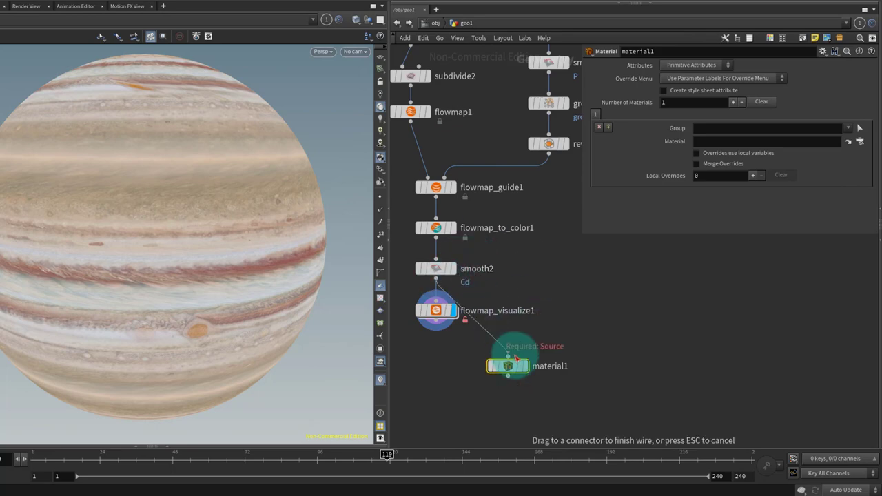
pyautogui.moveTo(436, 310); pyautogui.dragTo(422, 341)
pyautogui.press('r')
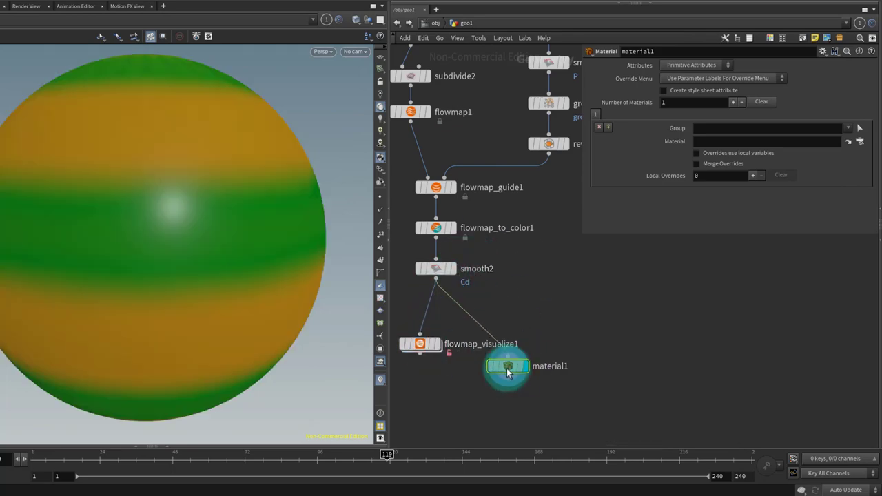
pyautogui.click(507, 371)
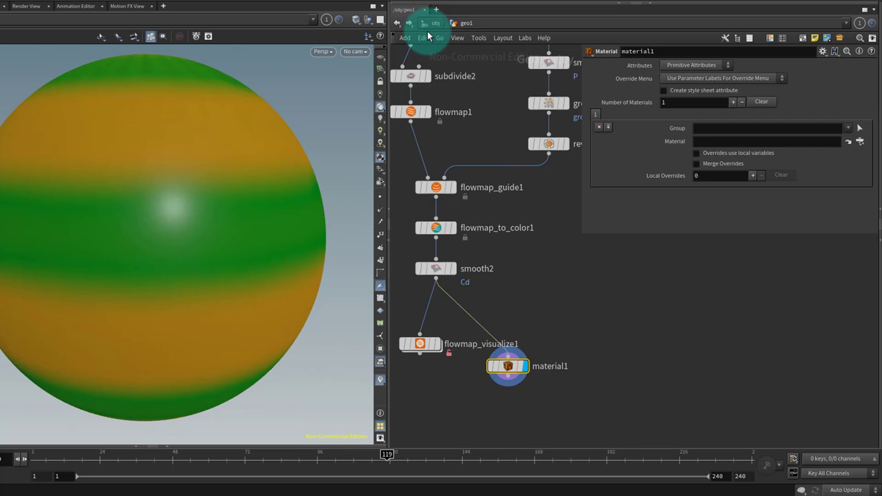
pyautogui.click(431, 23)
# - In /mat, create a Material Builder and delete its globals, displacement output and default principled shader
pyautogui.click(420, 66)
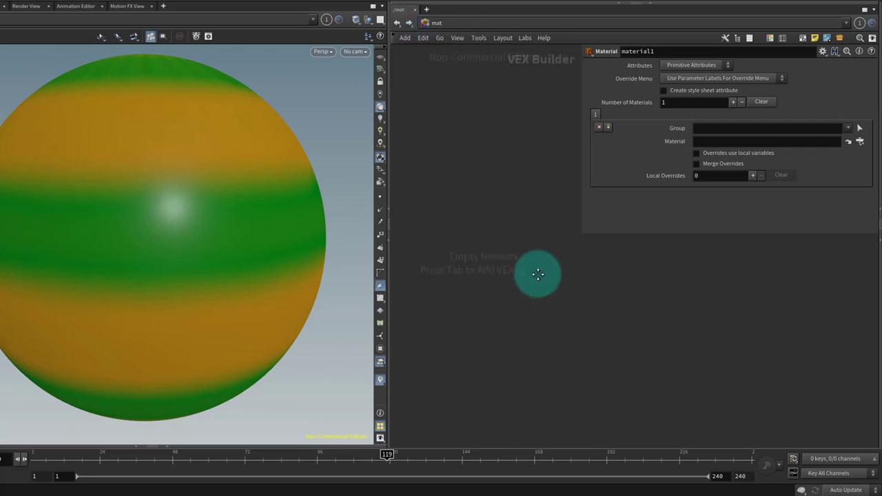
pyautogui.press('Tab')
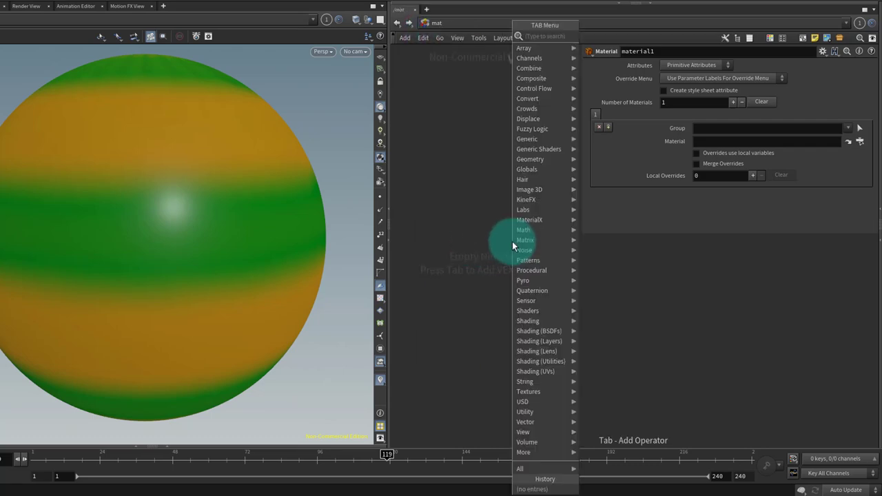
pyautogui.write('mat')
pyautogui.press('Return')
pyautogui.moveTo(420, 218); pyautogui.dragTo(643, 400)
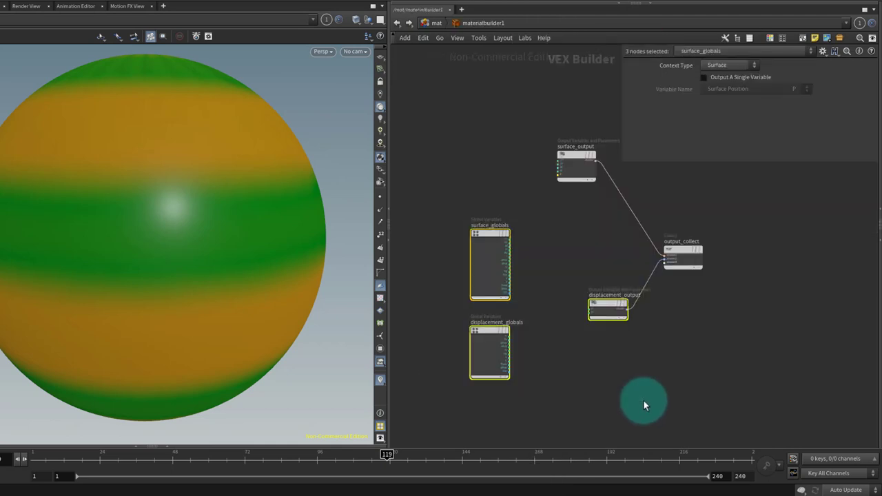
pyautogui.press('Tab')
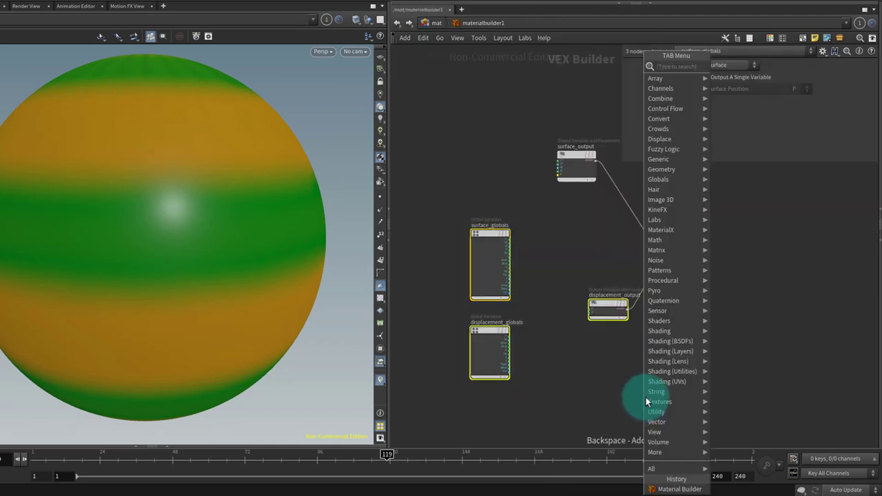
pyautogui.press('Escape')
pyautogui.press('Delete')
pyautogui.moveTo(476, 255); pyautogui.dragTo(530, 285, button='middle')
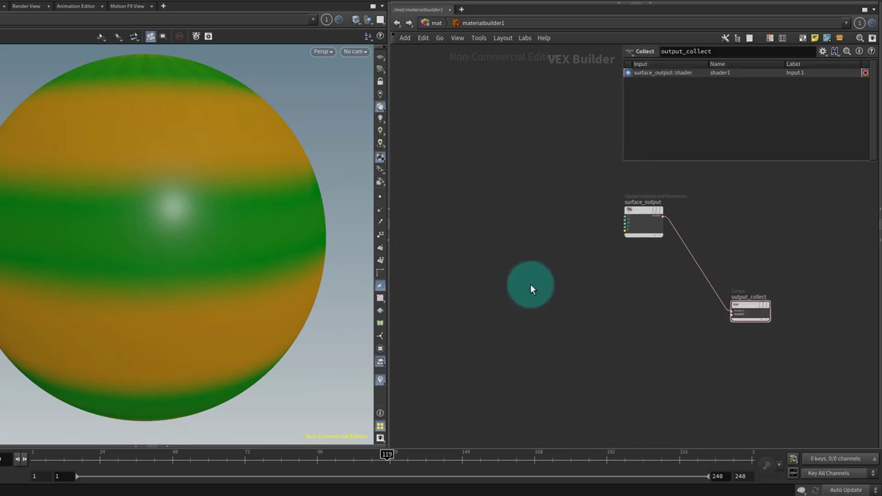
pyautogui.moveTo(644, 215); pyautogui.dragTo(647, 291)
pyautogui.moveTo(516, 307); pyautogui.dragTo(578, 303, button='middle')
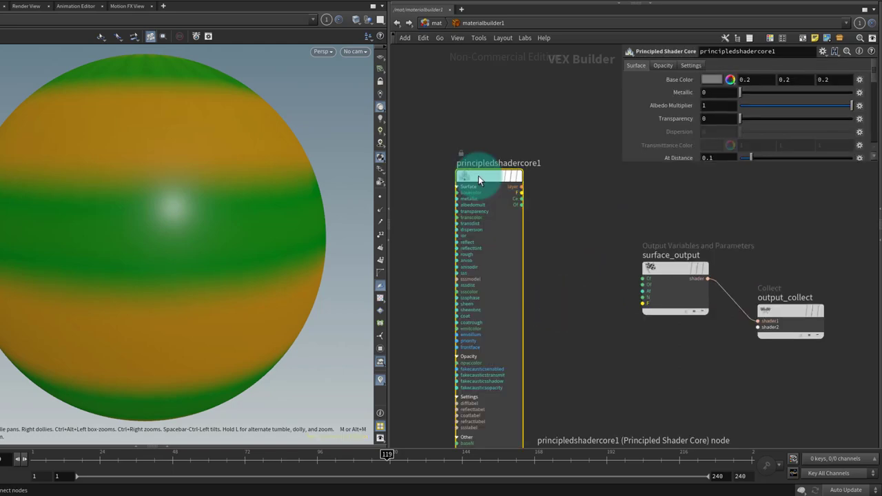
pyautogui.press('Delete')
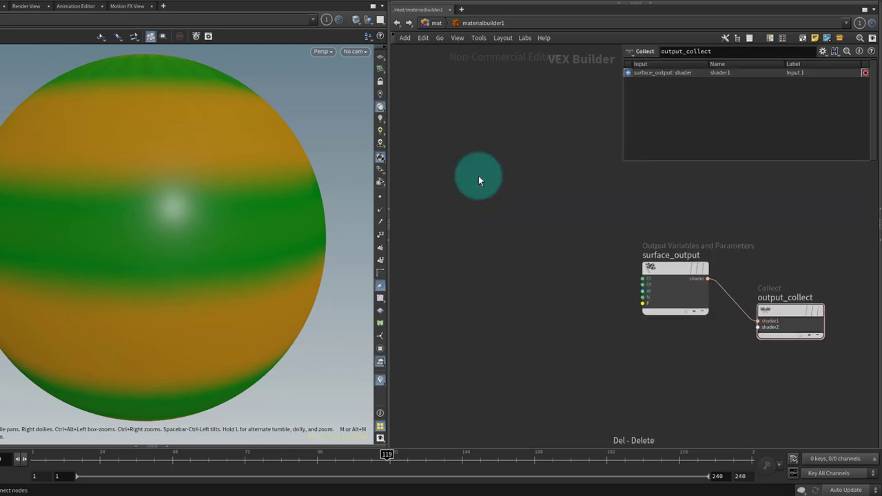
# - Add a Principled Shader Core and a Compute Lighting node inside the builder
pyautogui.press('Tab')
pyautogui.write('princ')
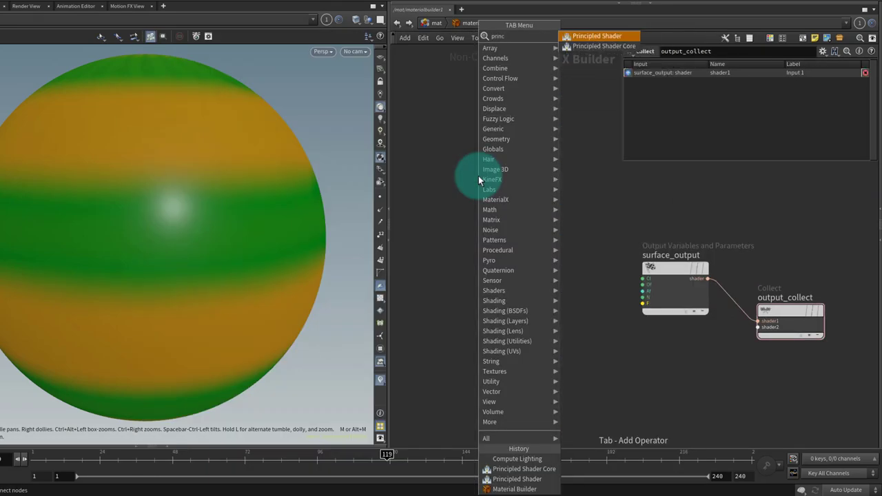
pyautogui.write('ipl')
pyautogui.press('Down')
pyautogui.press('Return')
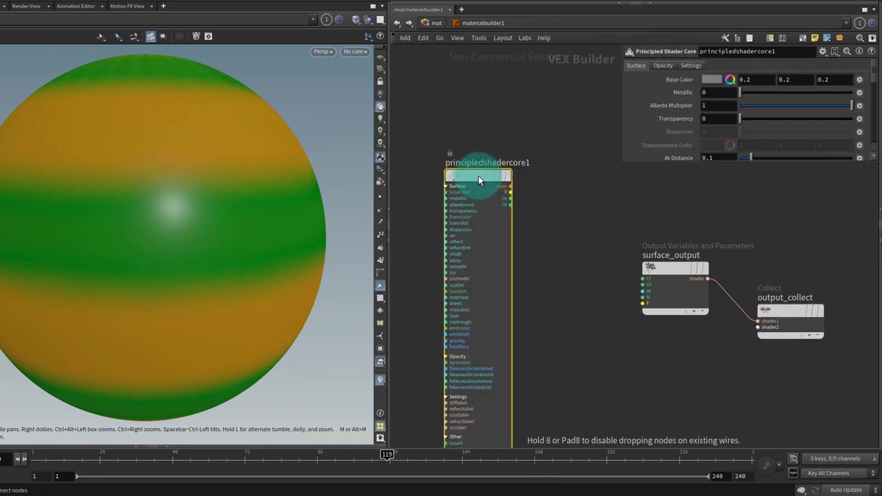
pyautogui.click(463, 168)
pyautogui.press('Tab')
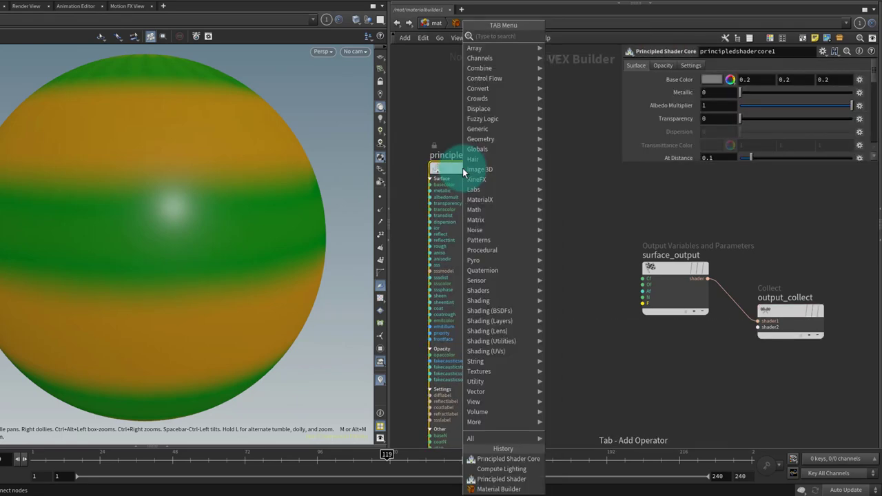
pyautogui.write('comput')
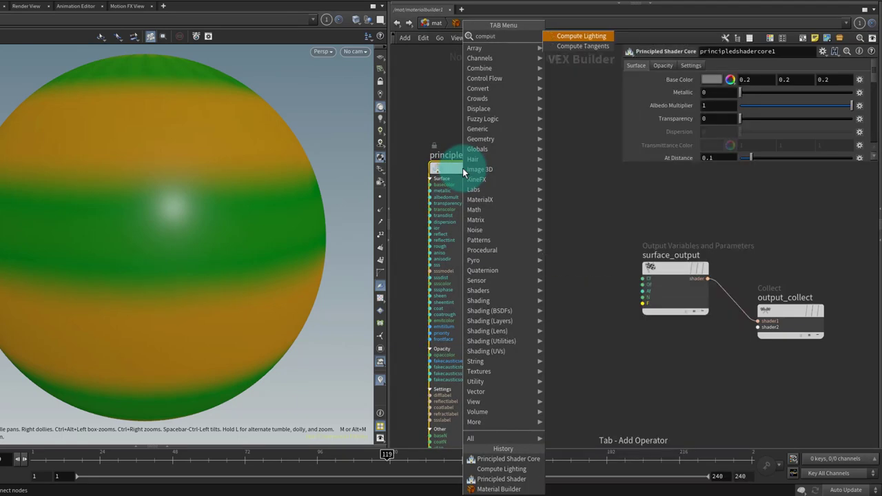
pyautogui.press('Return')
pyautogui.click(557, 258)
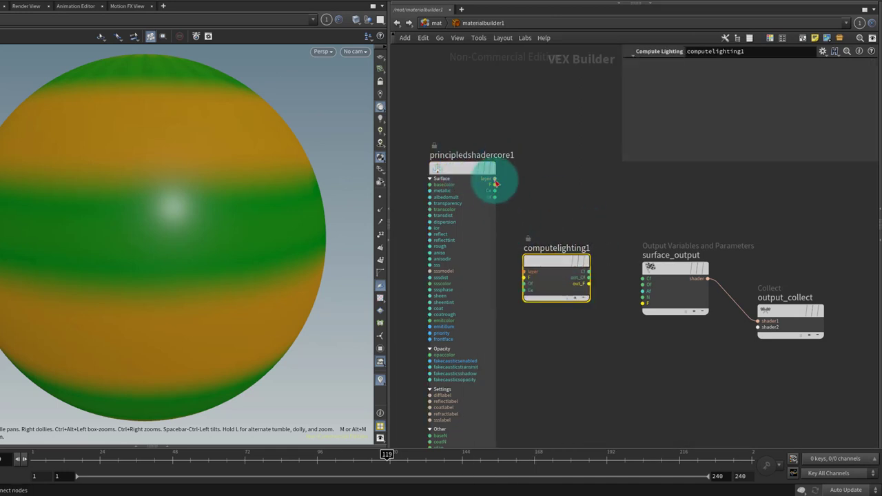
# - Wire shader layer into Compute Lighting, and out_Of to Cf and out_F to F on surface_output
pyautogui.moveTo(496, 181); pyautogui.dragTo(528, 271)
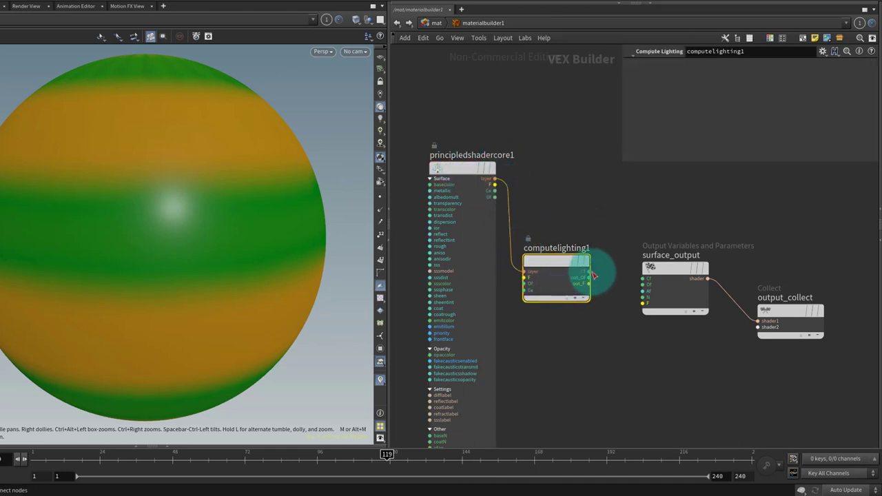
pyautogui.moveTo(589, 277); pyautogui.dragTo(642, 284)
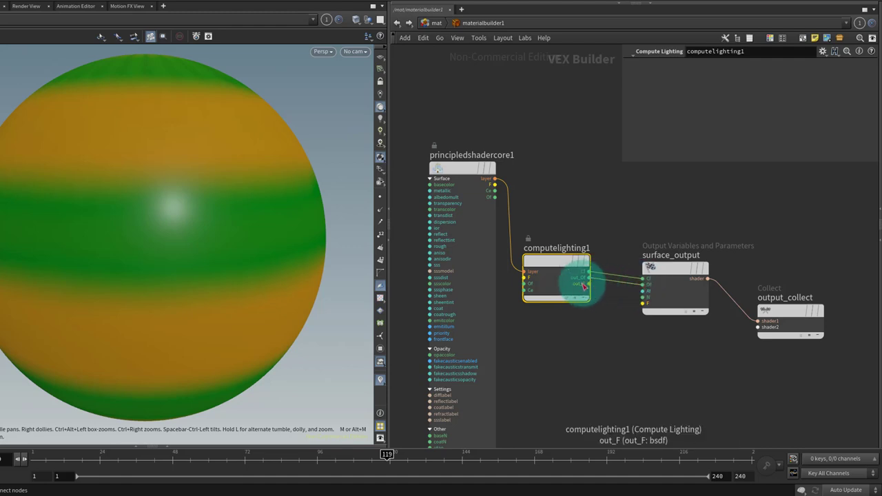
pyautogui.moveTo(583, 284)
pyautogui.mouseDown()
pyautogui.moveTo(607, 297)
pyautogui.moveTo(655, 295)
pyautogui.moveTo(600, 296)
pyautogui.moveTo(574, 282)
pyautogui.mouseUp()
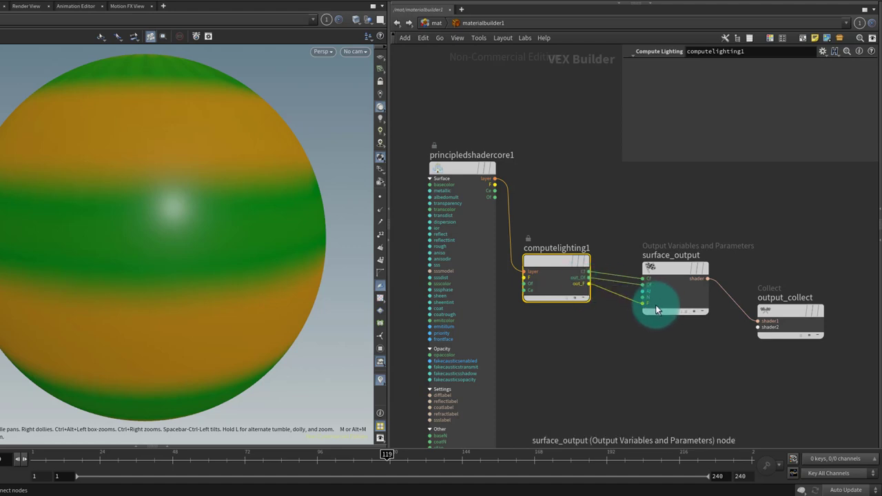
pyautogui.scroll(-3, 541, 296)
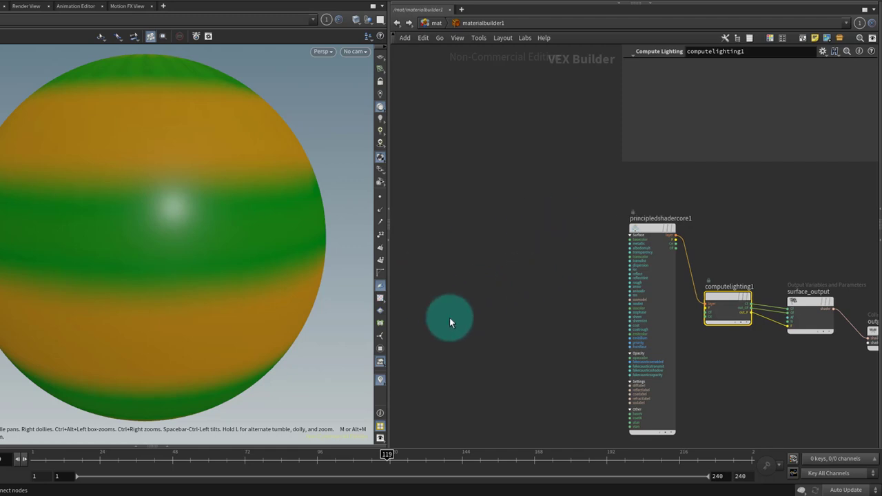
# - Add a Labs Flowmap Distort node and position it left of the shader
pyautogui.press('Tab')
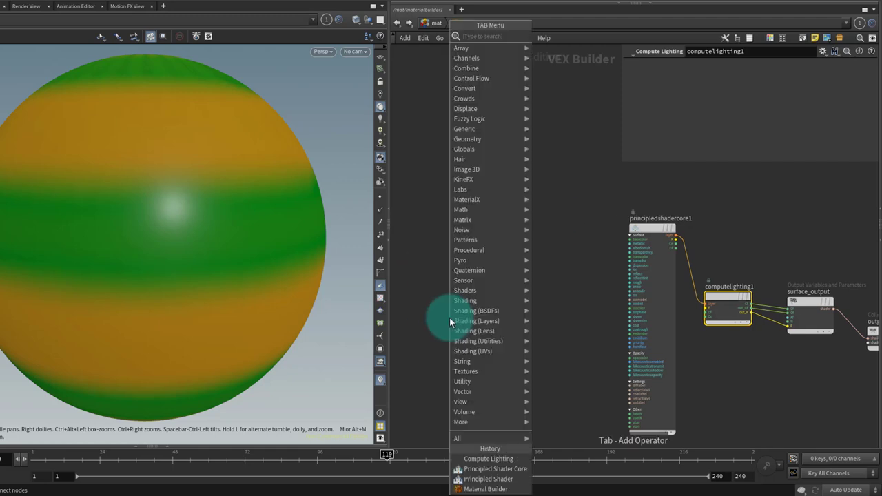
pyautogui.write('flow')
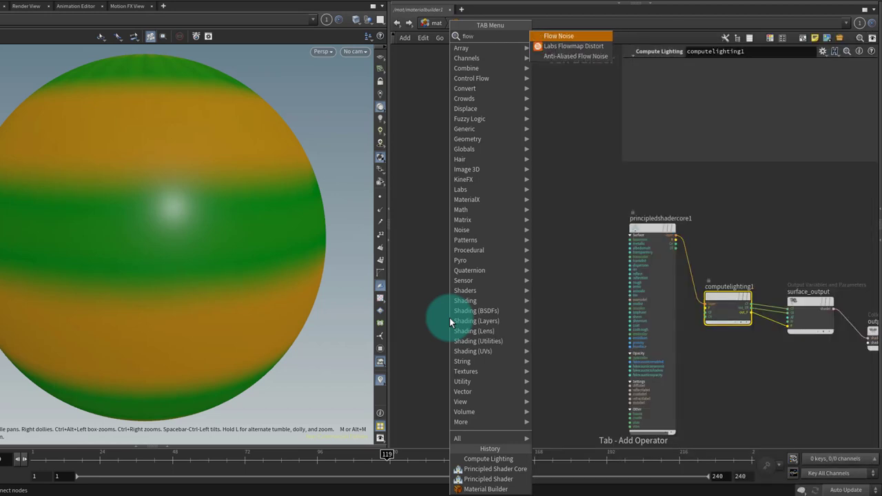
pyautogui.press('Down')
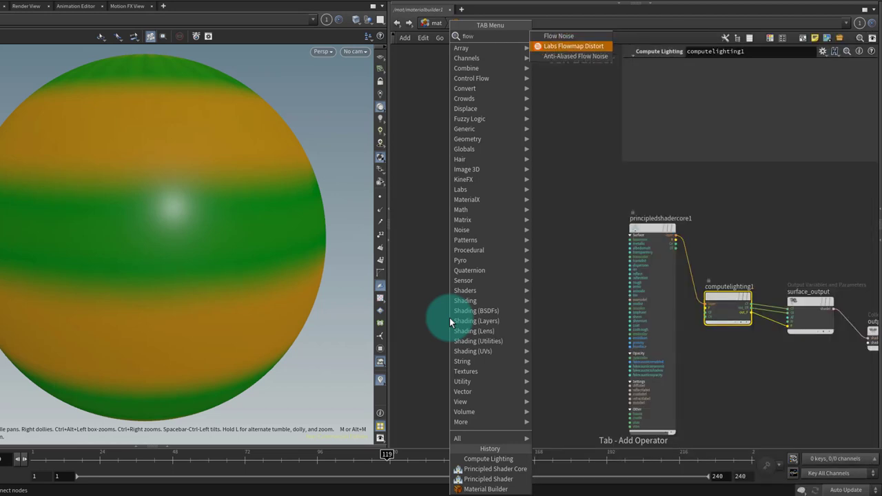
pyautogui.press('Return')
pyautogui.click(449, 317)
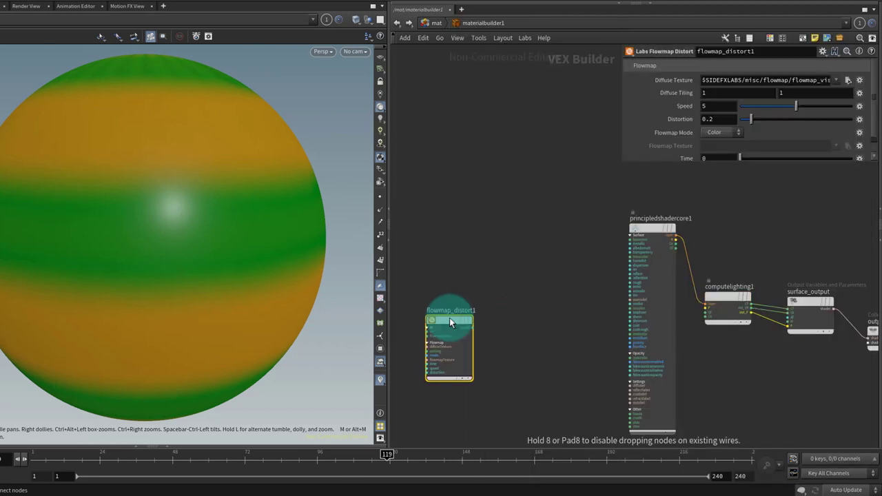
pyautogui.moveTo(455, 321)
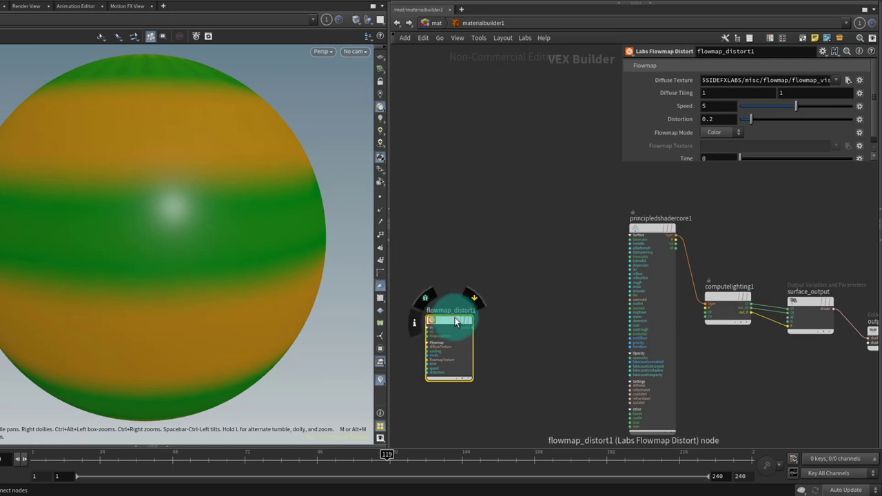
pyautogui.moveTo(451, 317); pyautogui.dragTo(486, 269)
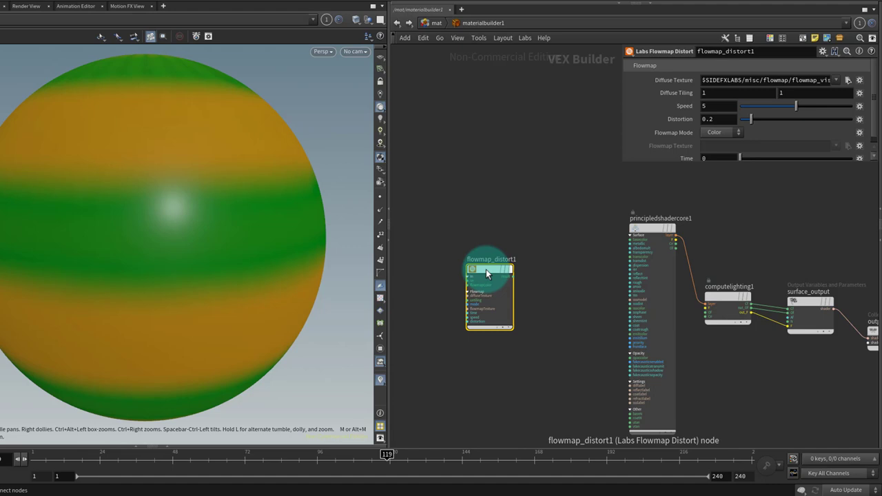
pyautogui.moveTo(486, 269)
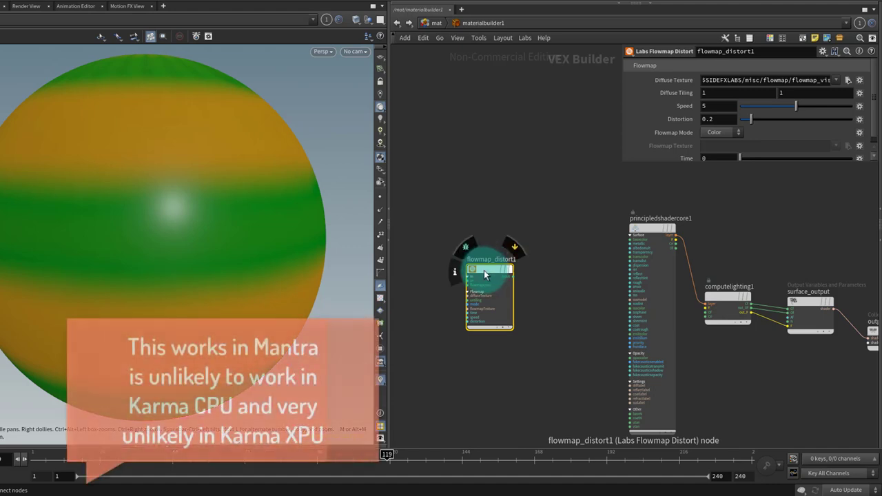
pyautogui.moveTo(484, 273); pyautogui.dragTo(496, 274)
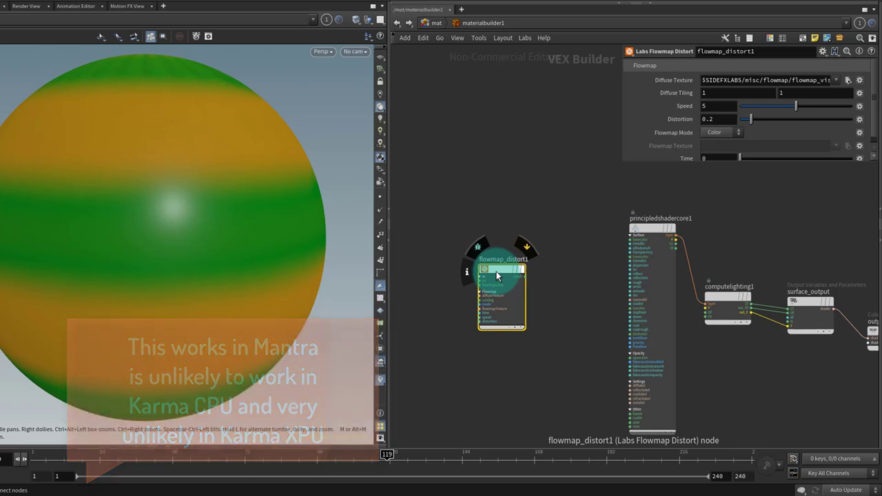
pyautogui.moveTo(502, 270)
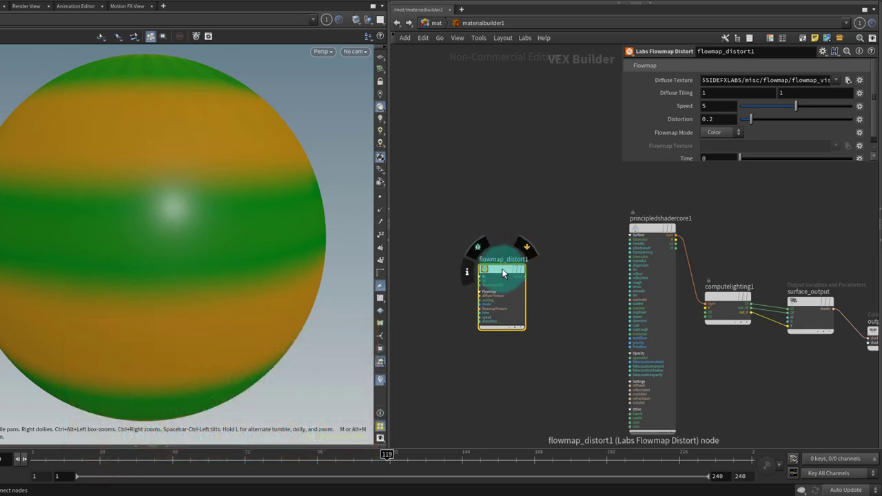
pyautogui.moveTo(502, 206); pyautogui.dragTo(559, 232, button='middle')
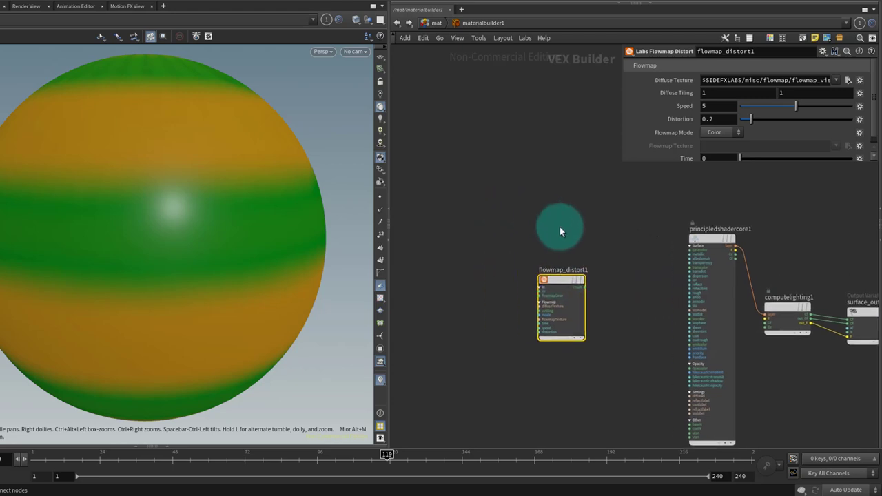
pyautogui.click(452, 297)
pyautogui.scroll(3, 452, 298)
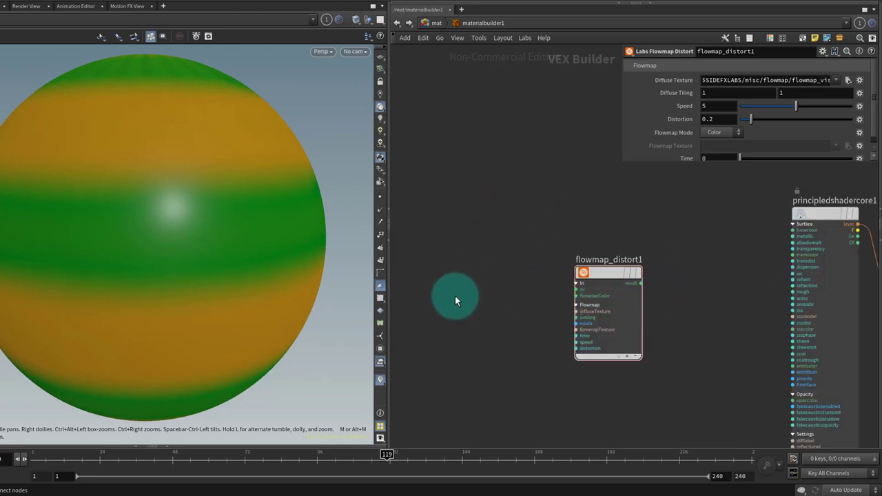
# - Add a UV Coords node and wire its uv output into flowmap_distort1's uv input
pyautogui.press('Tab')
pyautogui.write('uv')
pyautogui.press('Return')
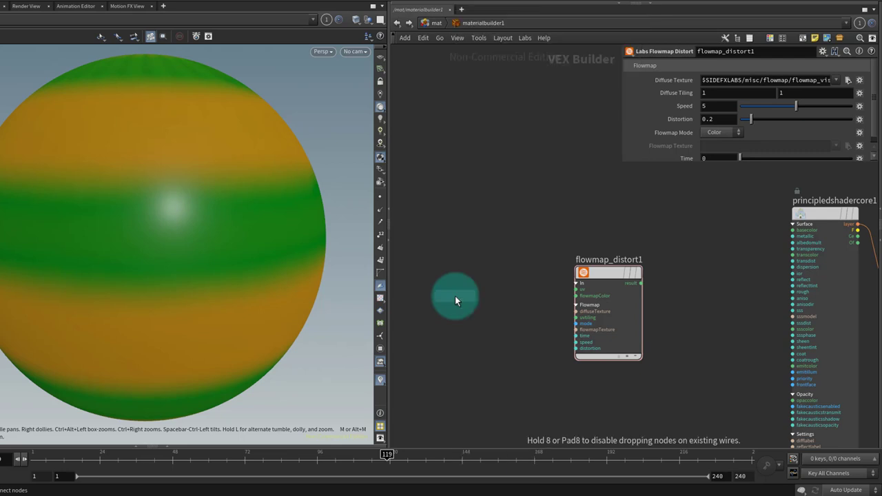
pyautogui.click(454, 295)
pyautogui.scroll(2, 481, 319)
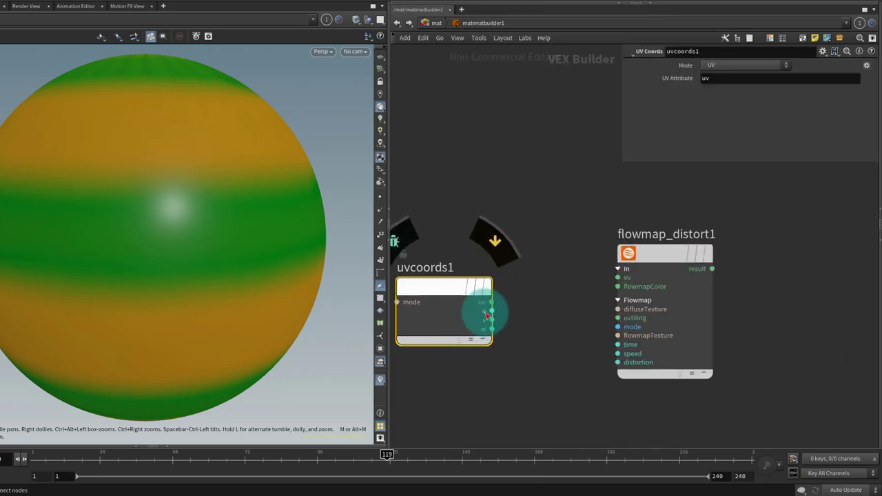
pyautogui.moveTo(490, 303); pyautogui.dragTo(675, 287)
pyautogui.moveTo(440, 297); pyautogui.dragTo(487, 212)
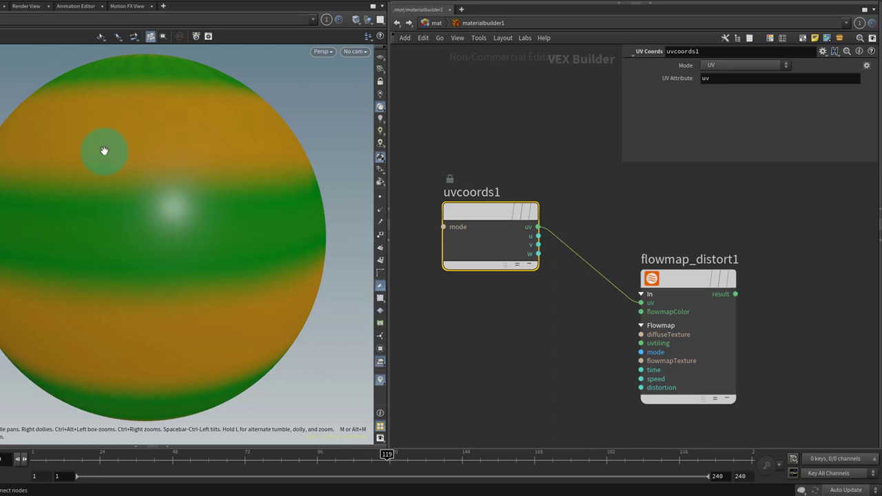
pyautogui.press('Tab')
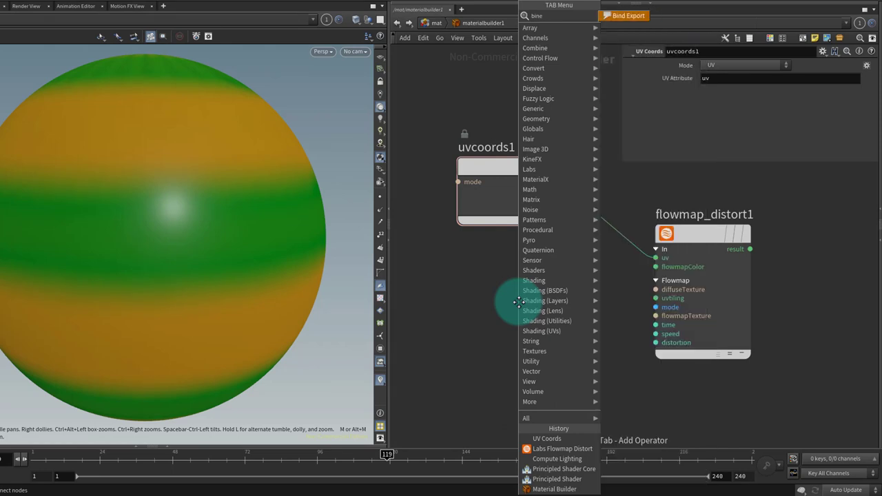
# - Add a Bind node named Cd of 3 Floats (vector) type feeding flowmap_distort1's flowmapColor
pyautogui.press('Escape')
pyautogui.click(519, 302)
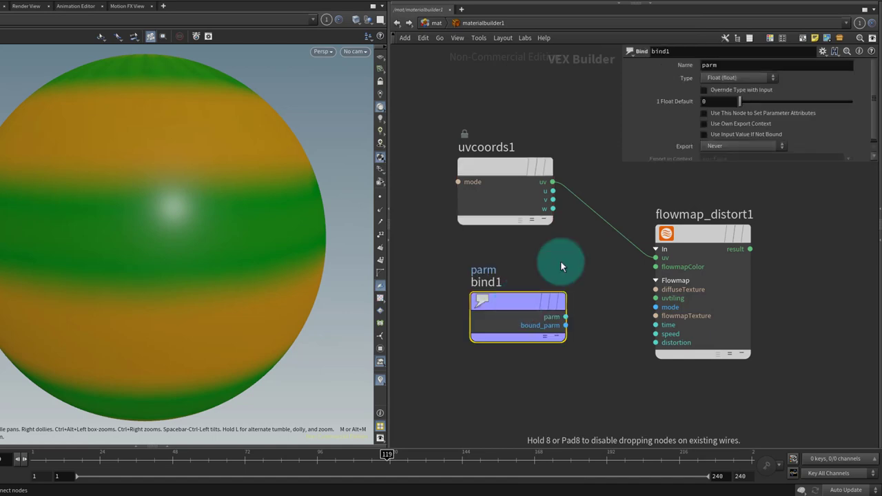
pyautogui.click(725, 65)
pyautogui.write('Cd')
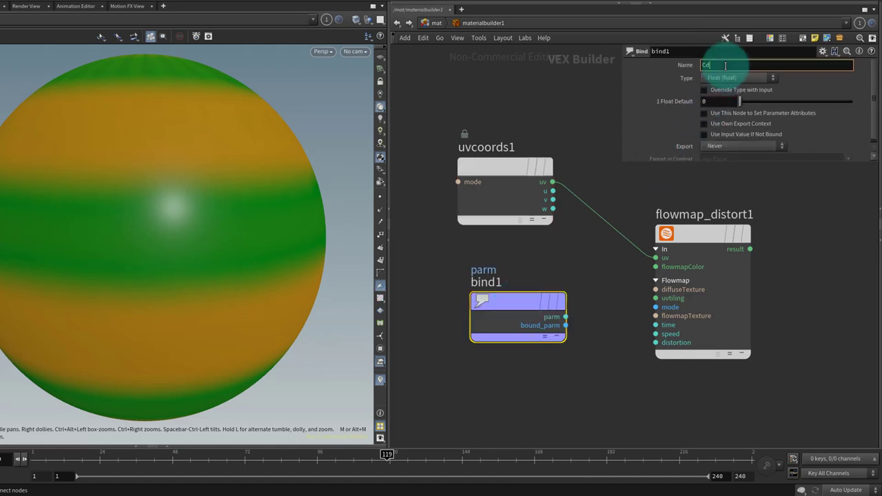
pyautogui.press('Return')
pyautogui.click(766, 31)
pyautogui.click(755, 77)
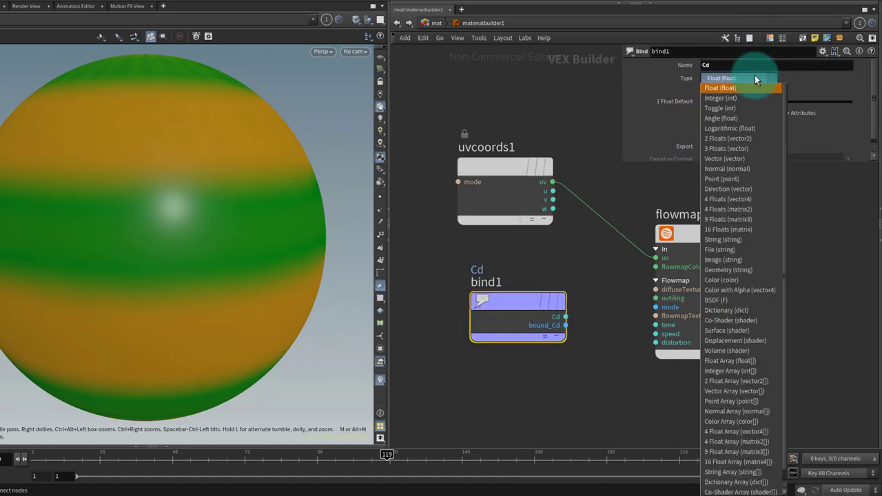
pyautogui.click(761, 149)
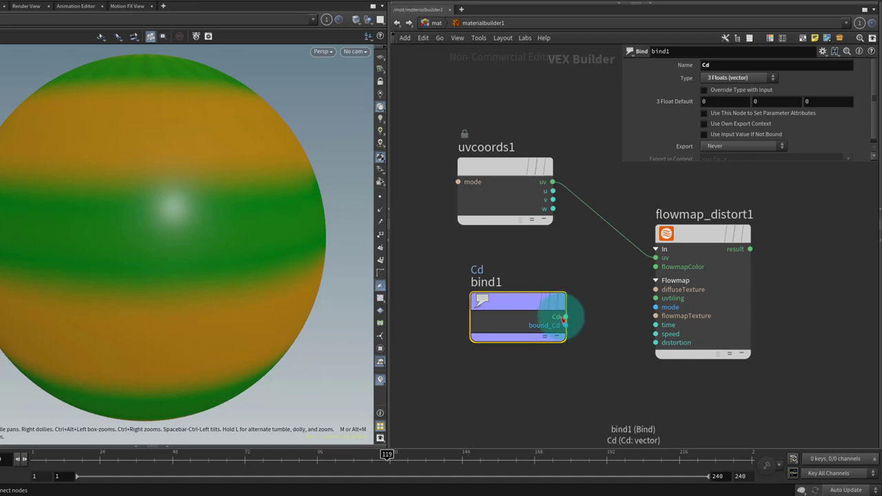
pyautogui.moveTo(527, 310); pyautogui.dragTo(506, 307)
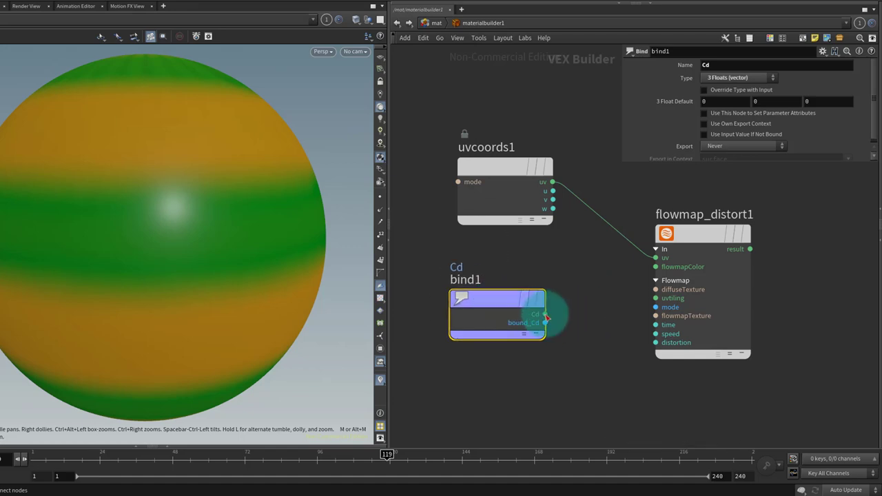
pyautogui.click(545, 315)
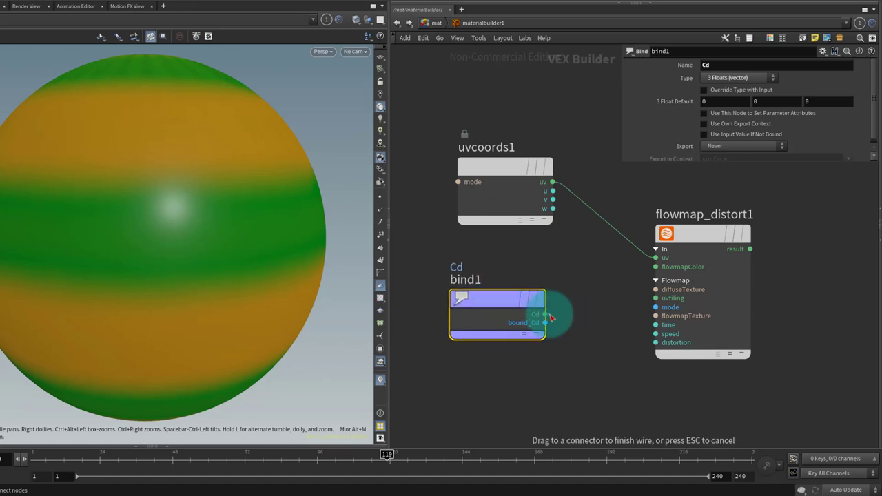
pyautogui.click(657, 268)
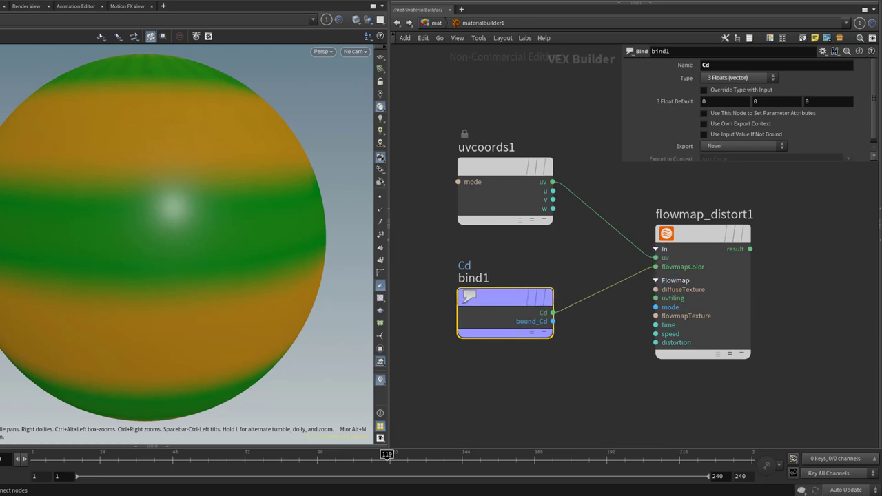
# - Connect flowmap_distort1's result to principledshadercore1's basecolor input
pyautogui.moveTo(793, 279); pyautogui.dragTo(586, 319, button='middle')
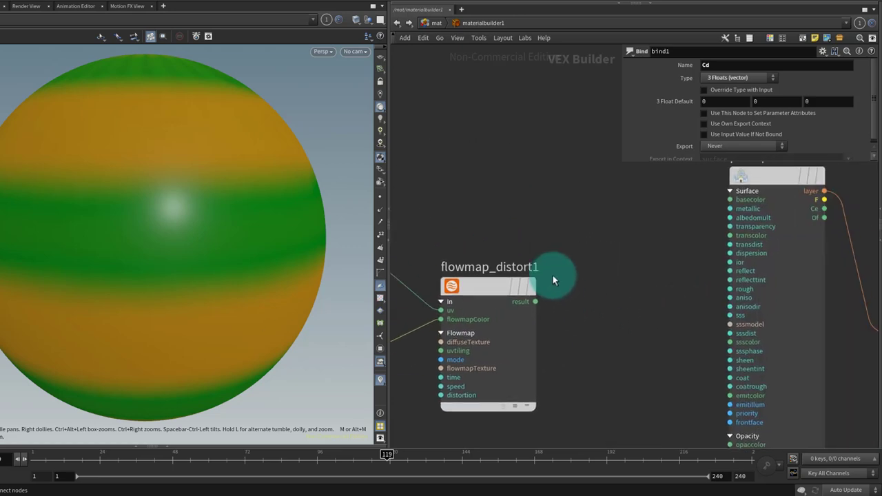
pyautogui.moveTo(535, 301); pyautogui.dragTo(739, 201)
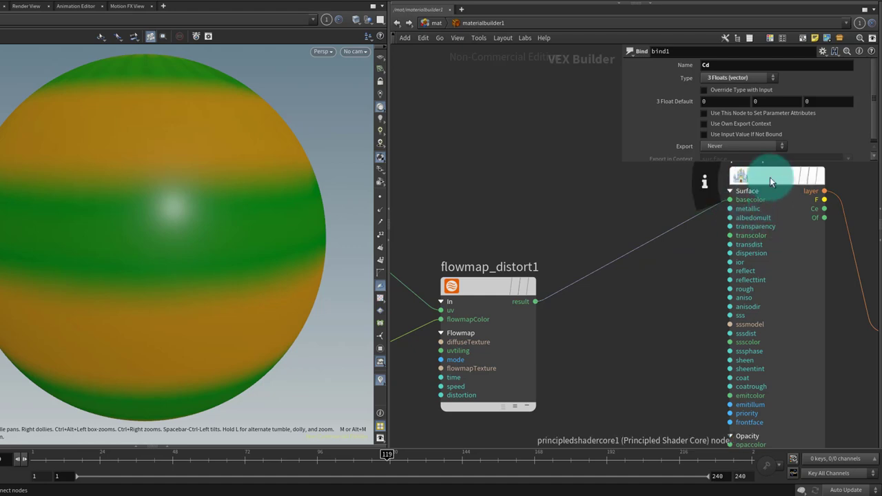
pyautogui.click(769, 177)
pyautogui.scroll(-3, 728, 309)
pyautogui.moveTo(723, 310); pyautogui.dragTo(734, 232, button='middle')
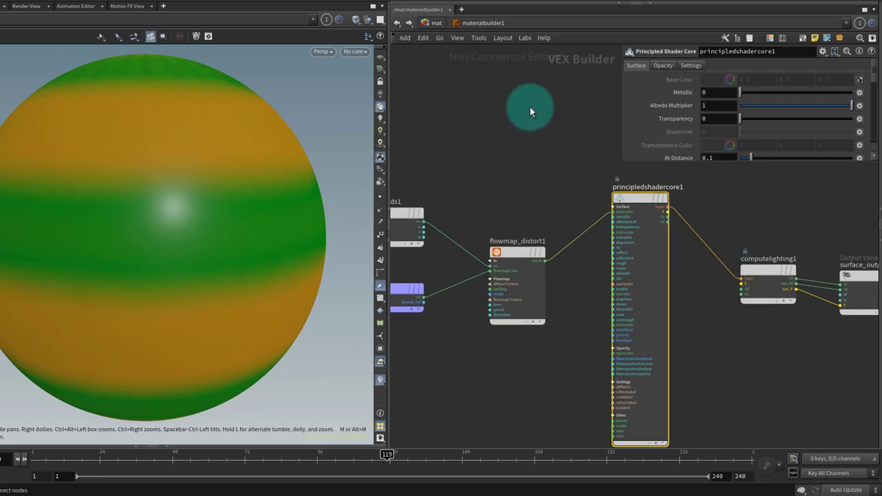
# - Rename materialbuilder1 to 'FlowMap' in /mat, then go back to geo1
pyautogui.click(440, 23)
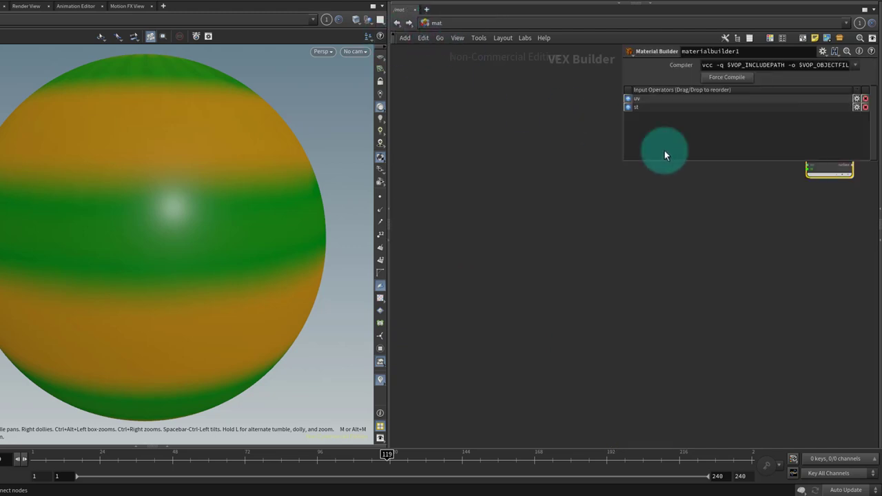
pyautogui.scroll(3, 586, 257)
pyautogui.doubleClick(583, 268)
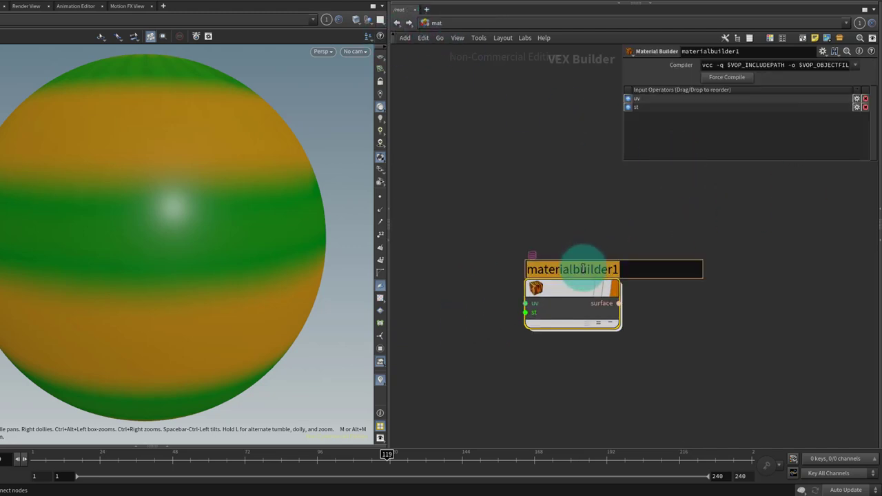
pyautogui.write('Flow')
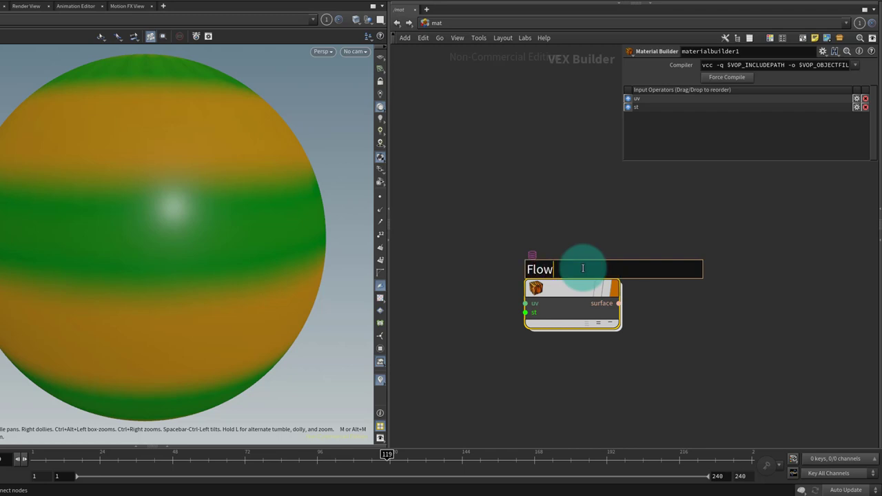
pyautogui.write('Map')
pyautogui.press('Return')
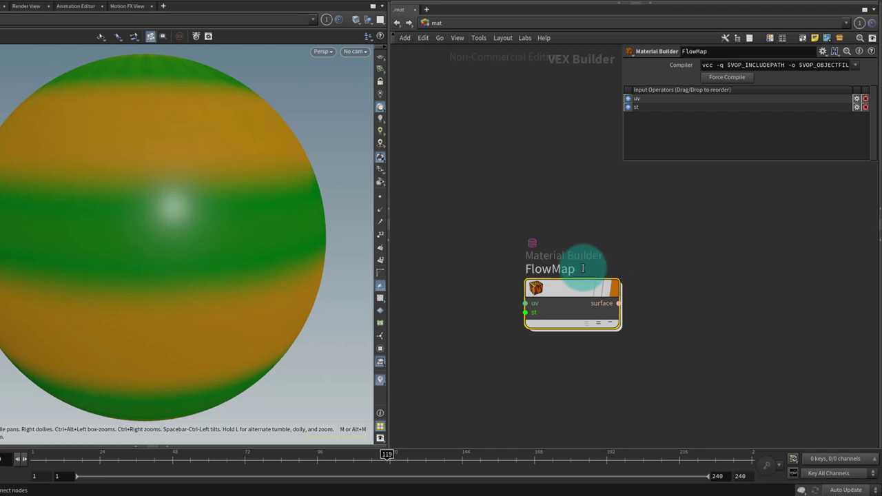
pyautogui.click(462, 171)
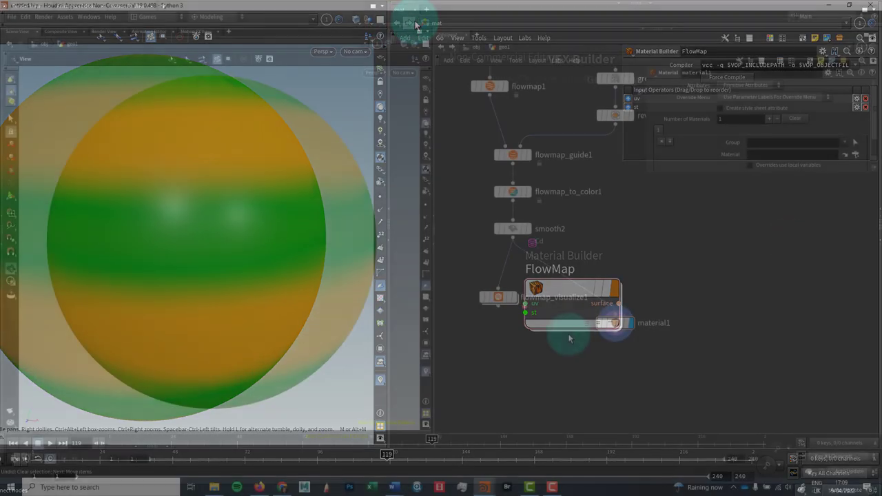
pyautogui.click(614, 322)
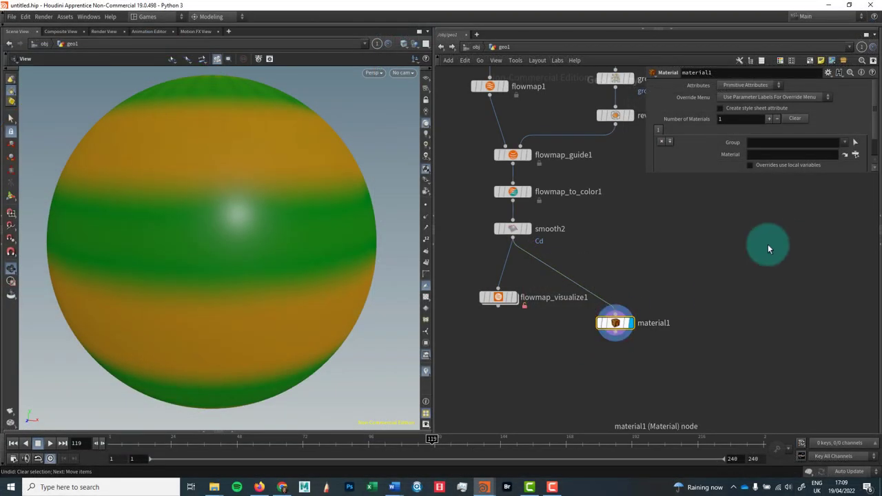
# - Set material1's material to /mat/FlowMap and view the sphere in the Mantra Render View
pyautogui.click(855, 155)
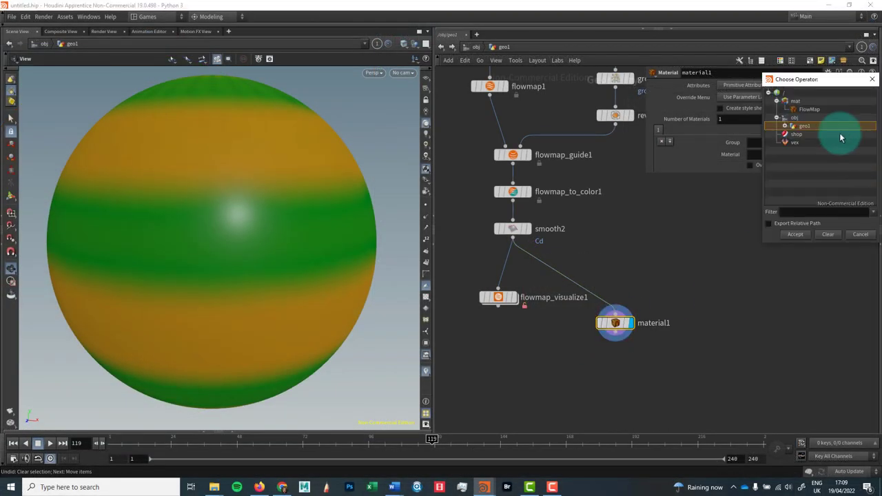
pyautogui.click(803, 109)
pyautogui.click(795, 235)
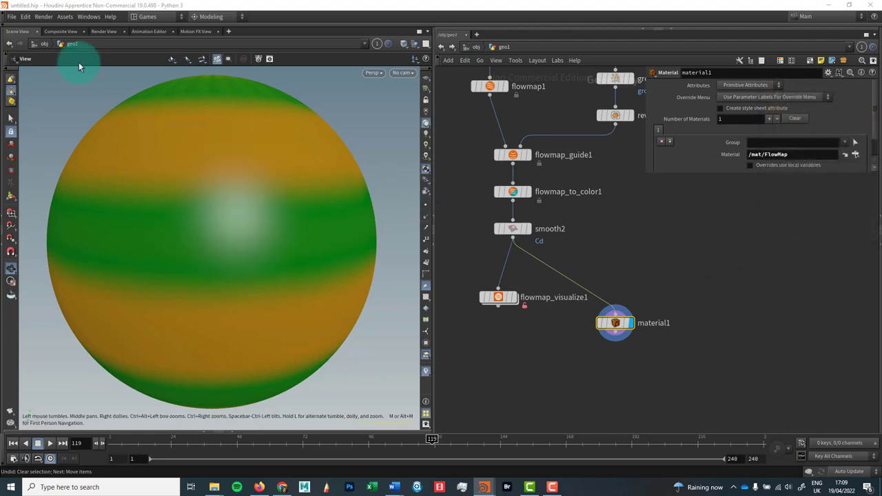
pyautogui.click(105, 31)
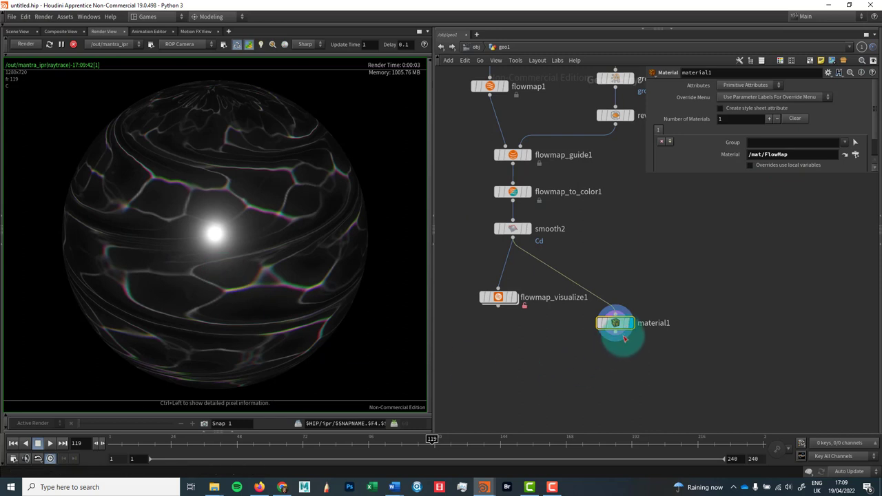
# - Widen the network editor, reload the Games desktop and expand the right panes showing /out
pyautogui.moveTo(434, 297); pyautogui.dragTo(403, 295)
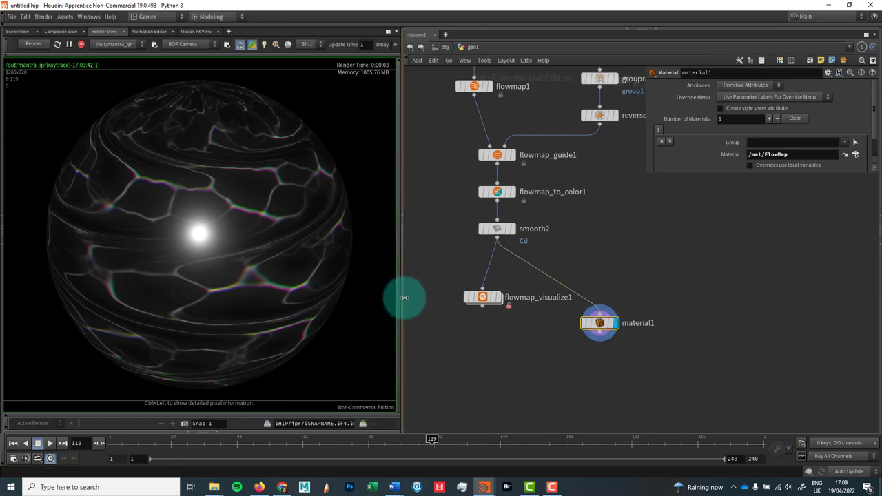
pyautogui.moveTo(612, 331)
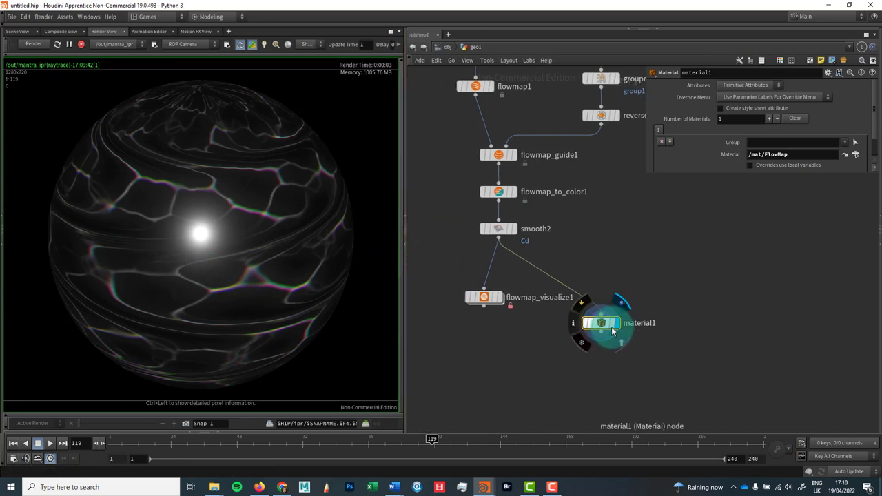
pyautogui.moveTo(606, 329); pyautogui.dragTo(597, 330)
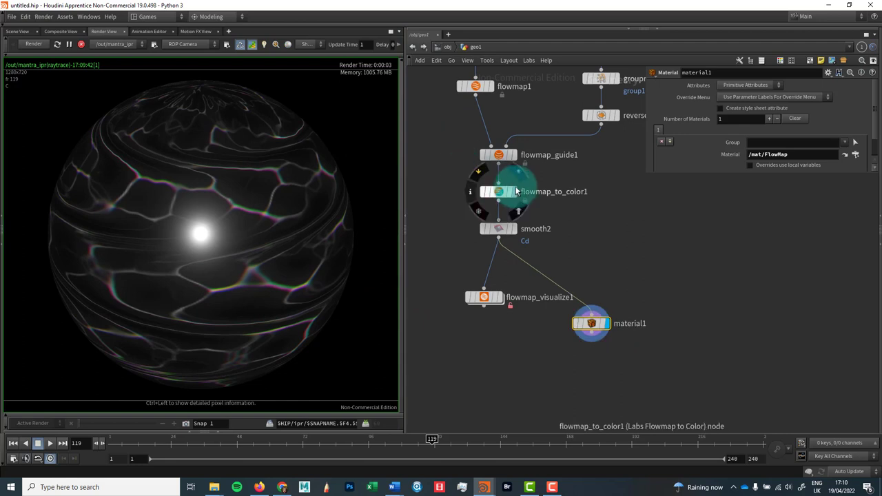
pyautogui.click(153, 16)
pyautogui.click(153, 44)
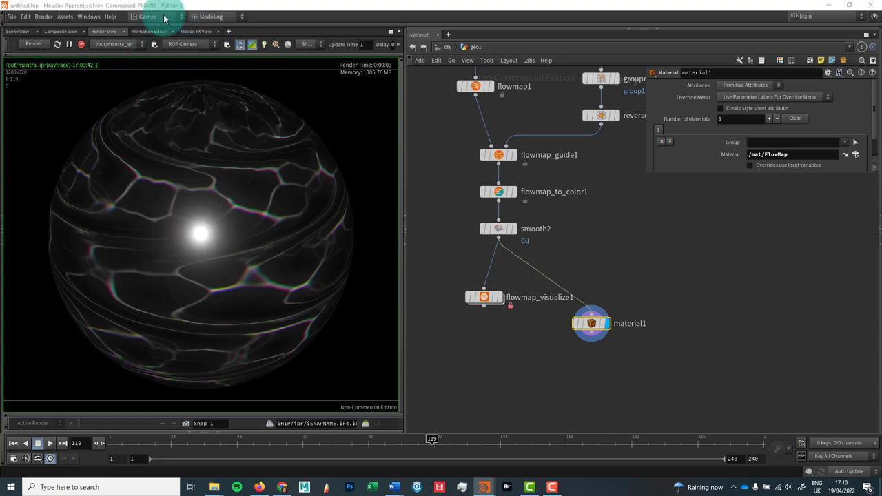
pyautogui.click(567, 95)
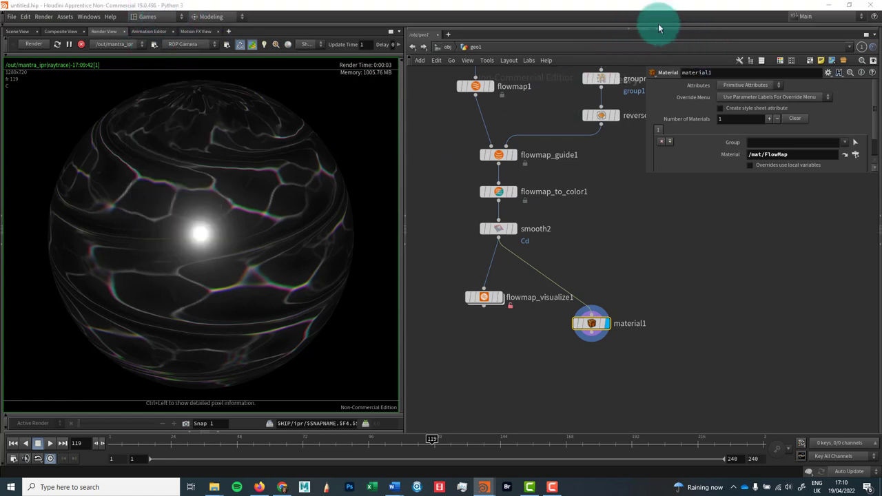
pyautogui.click(879, 227)
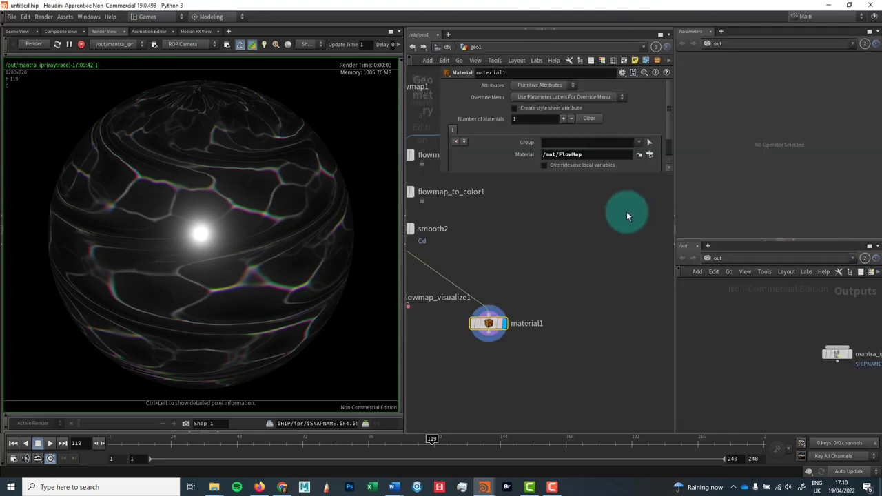
# - Switch the right network pane to /mat and dive inside the FlowMap material builder
pyautogui.press('h')
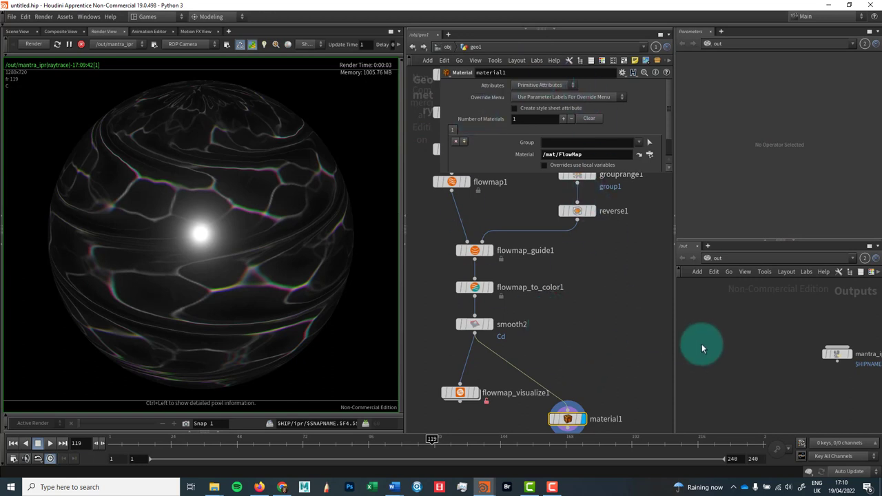
pyautogui.click(716, 258)
pyautogui.moveTo(799, 266)
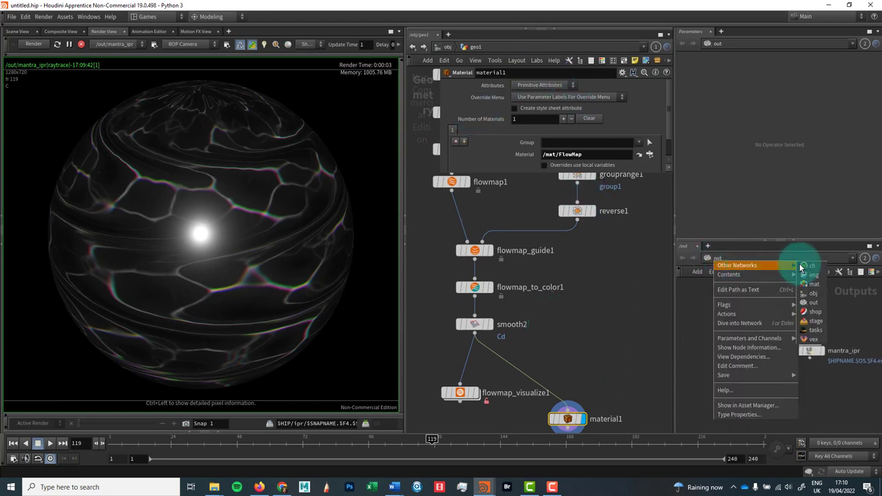
pyautogui.click(812, 284)
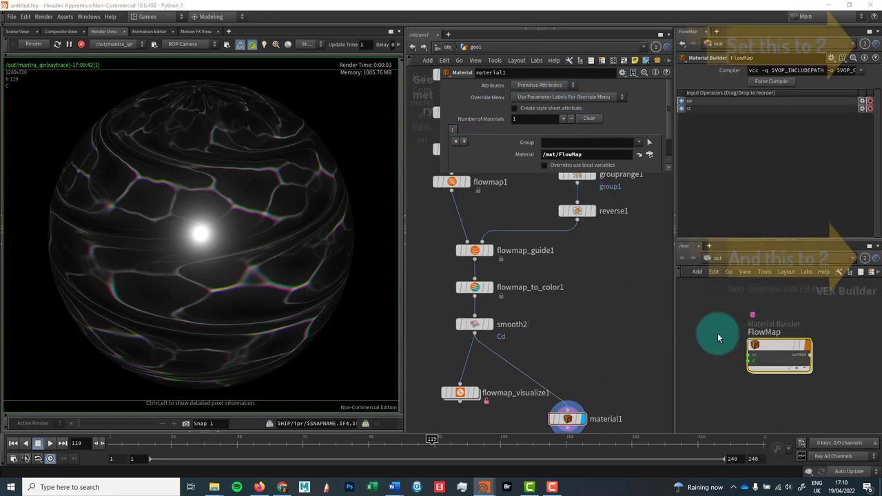
pyautogui.doubleClick(764, 350)
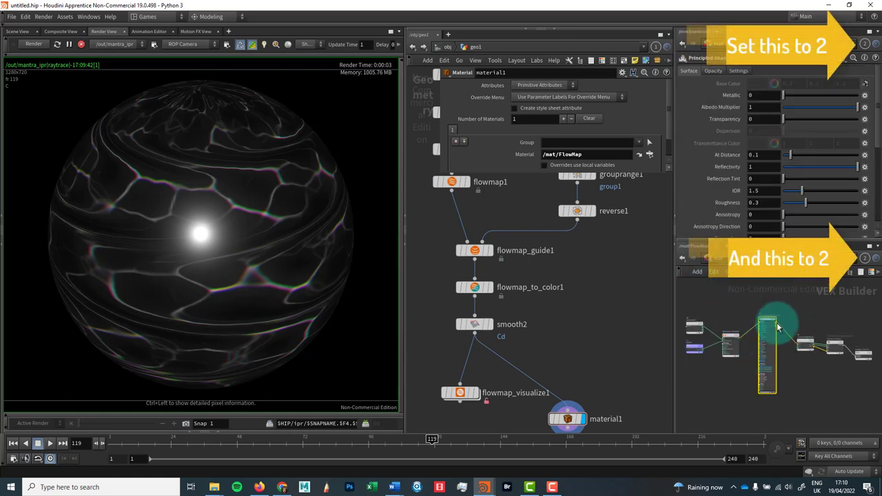
# - Select flowmap_distort1 and raise its Diffuse Tiling to 5
pyautogui.moveTo(615, 268); pyautogui.dragTo(616, 299, button='middle')
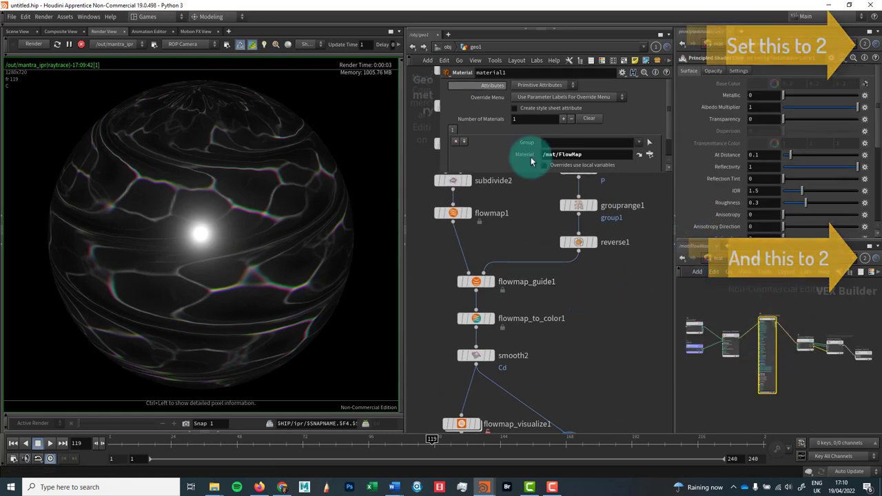
pyautogui.moveTo(584, 400); pyautogui.dragTo(569, 286, button='middle')
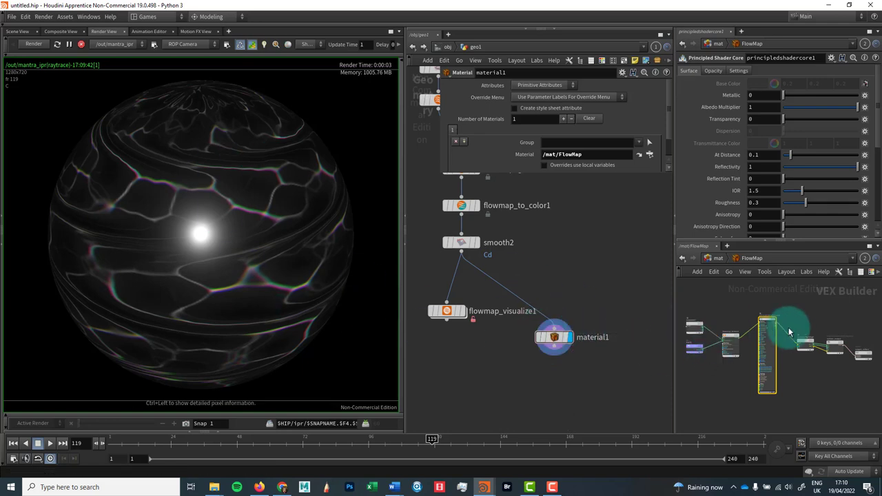
pyautogui.scroll(3, 788, 327)
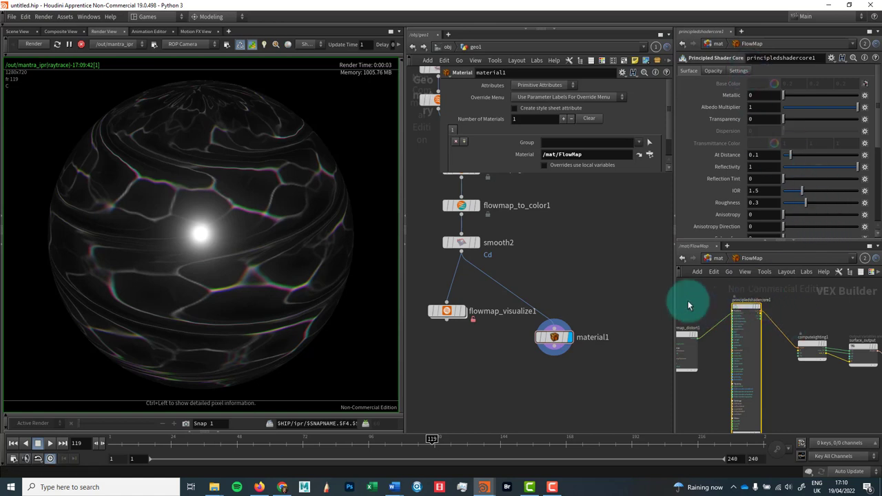
pyautogui.moveTo(687, 300); pyautogui.dragTo(726, 317, button='middle')
pyautogui.click(713, 332)
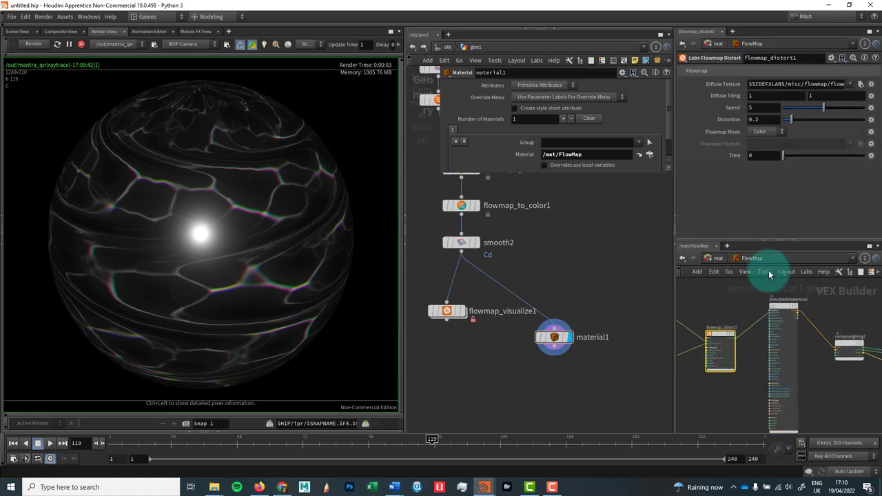
pyautogui.moveTo(725, 315); pyautogui.dragTo(804, 311, button='middle')
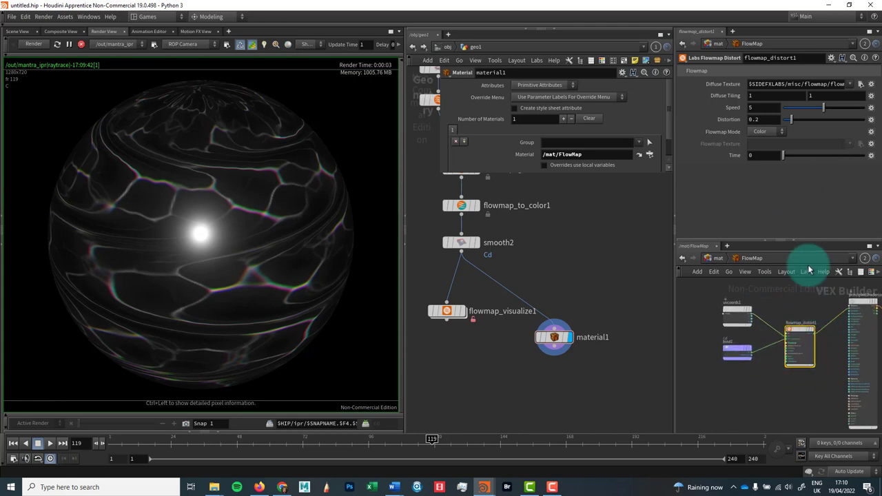
pyautogui.moveTo(723, 95); pyautogui.dragTo(723, 137, button='middle')
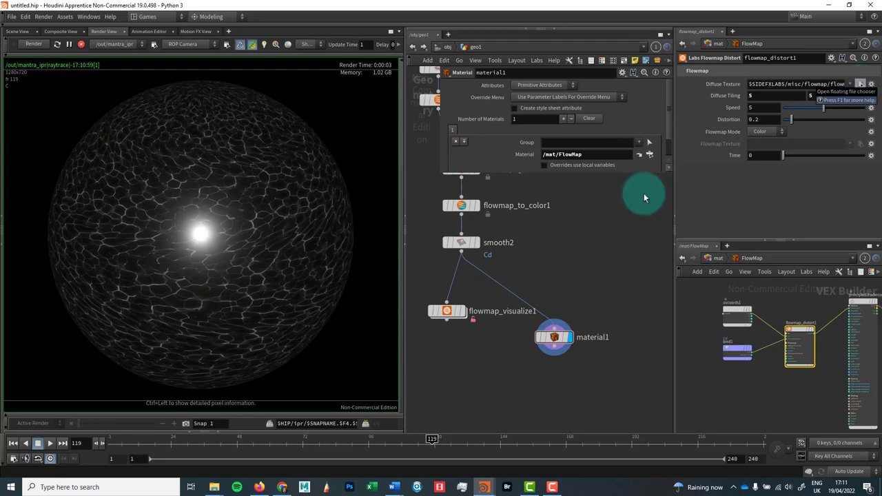
# - Display flowmap_visualize1 in the Scene View and match it to its current asset definition
pyautogui.click(451, 315)
pyautogui.click(451, 315)
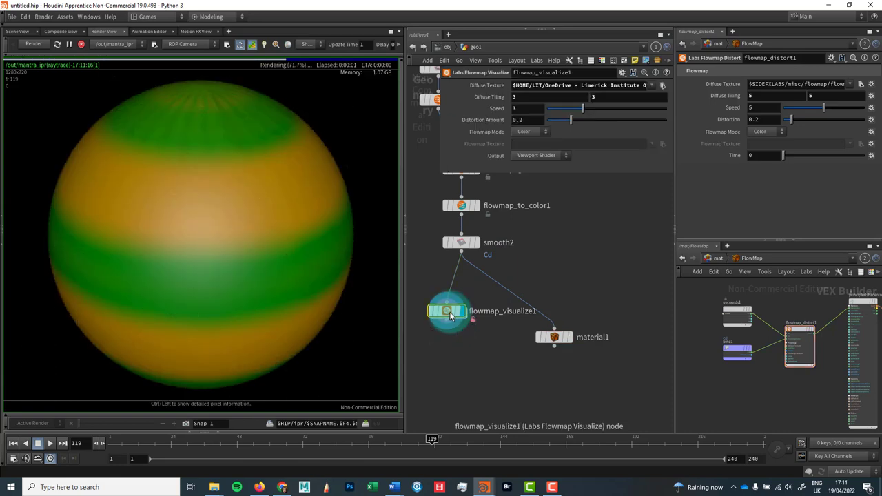
pyautogui.click(15, 32)
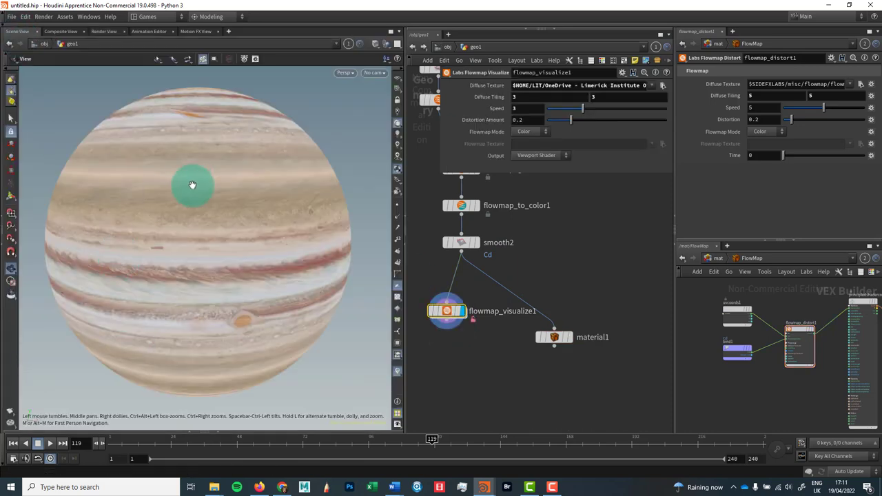
pyautogui.rightClick(444, 313)
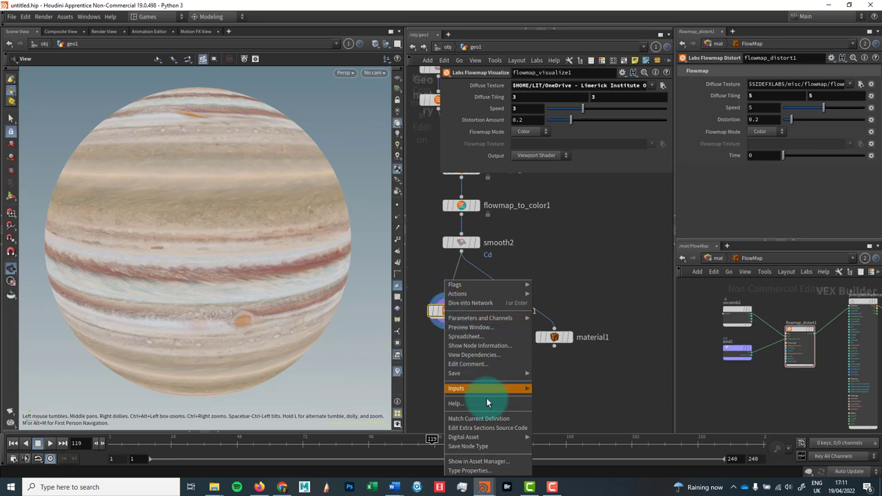
pyautogui.click(499, 419)
pyautogui.moveTo(446, 311); pyautogui.dragTo(438, 318)
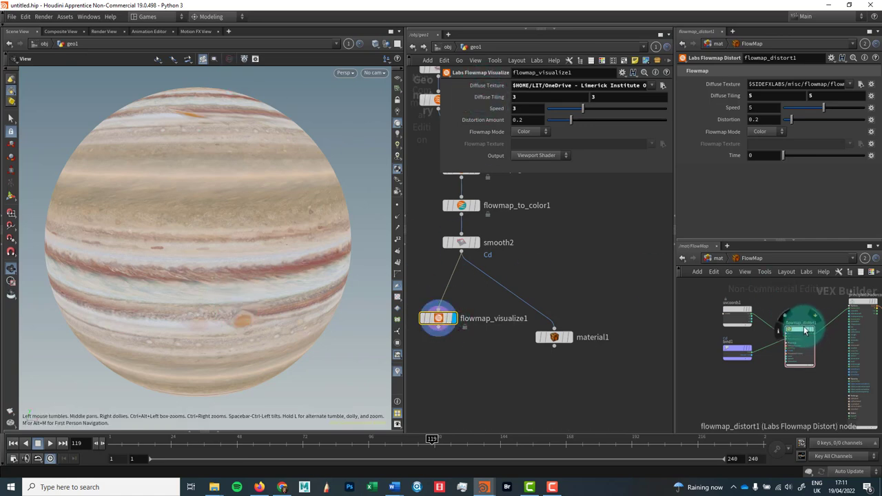
pyautogui.moveTo(801, 332); pyautogui.dragTo(797, 326)
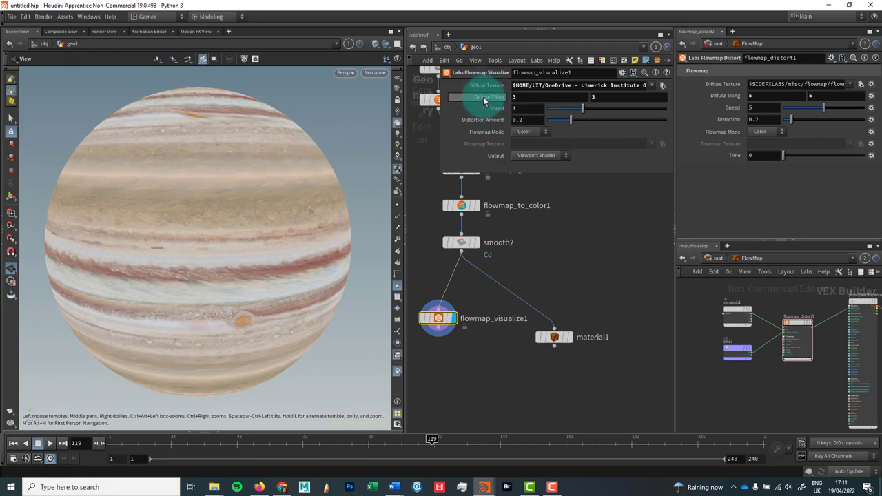
# - Link flowmap_distort1's Diffuse Tiling and Speed to flowmap_visualize1 as relative references
pyautogui.rightClick(482, 96)
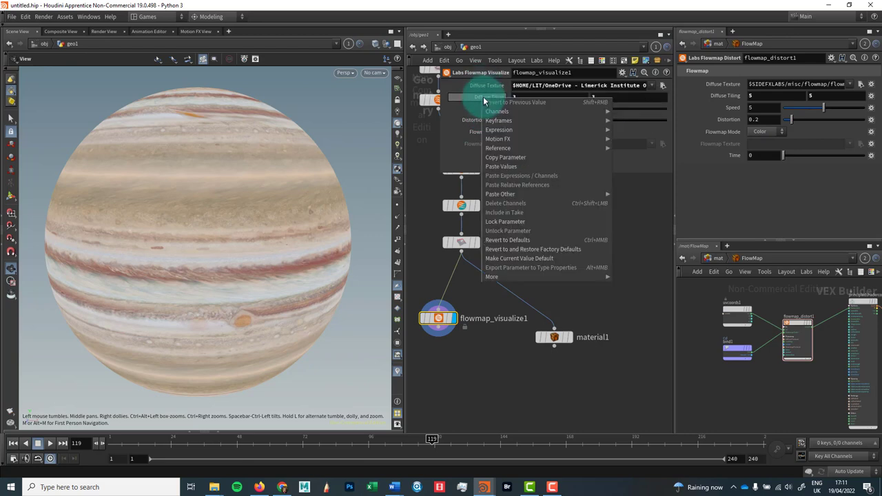
pyautogui.click(525, 157)
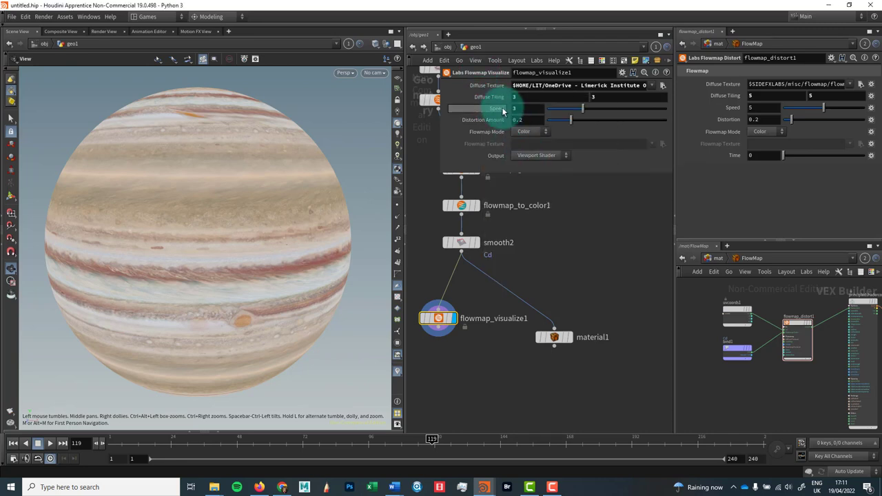
pyautogui.rightClick(721, 97)
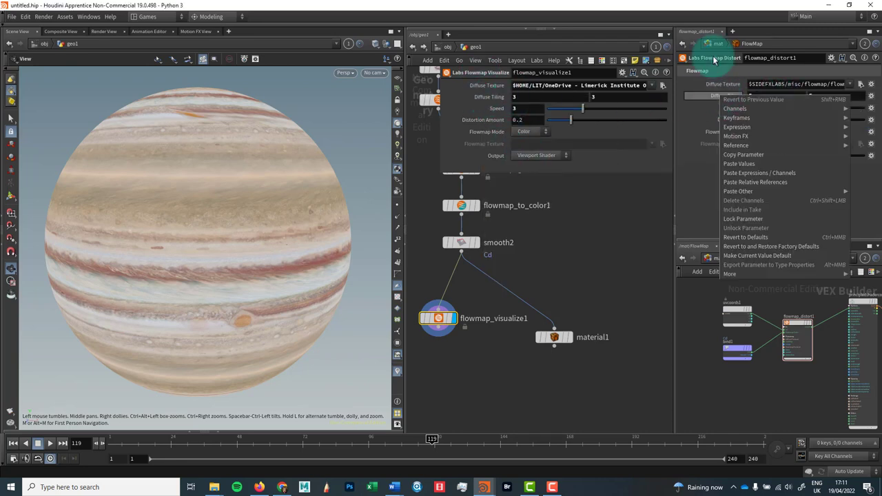
pyautogui.click(783, 180)
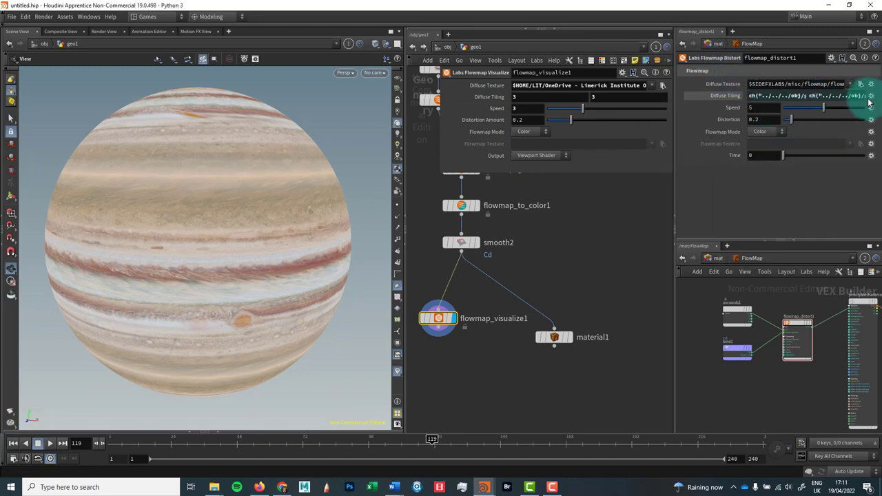
pyautogui.rightClick(493, 111)
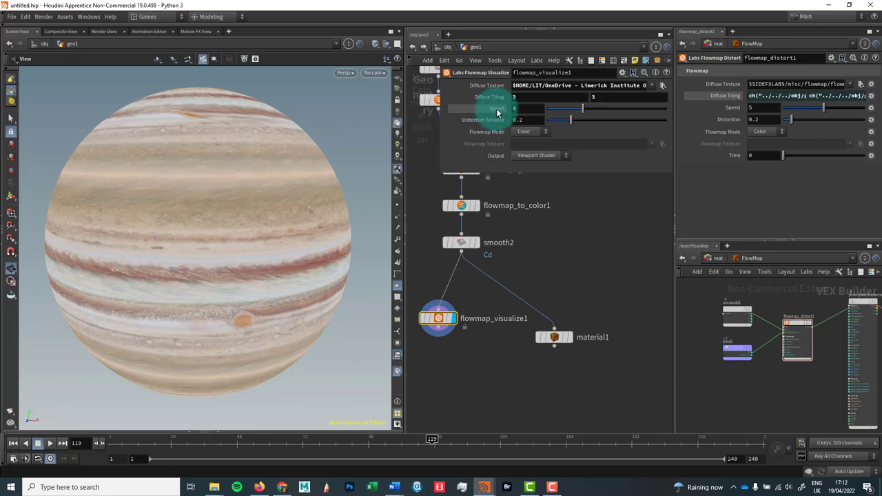
pyautogui.moveTo(485, 110); pyautogui.dragTo(732, 112)
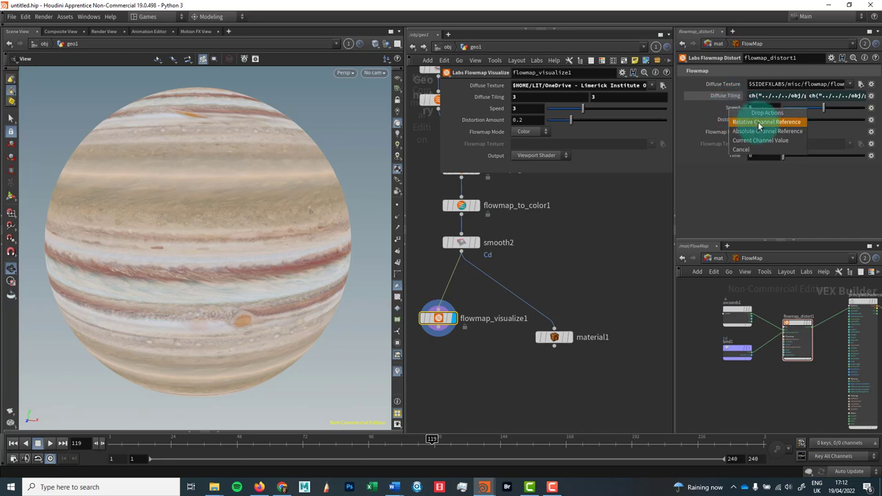
pyautogui.click(758, 121)
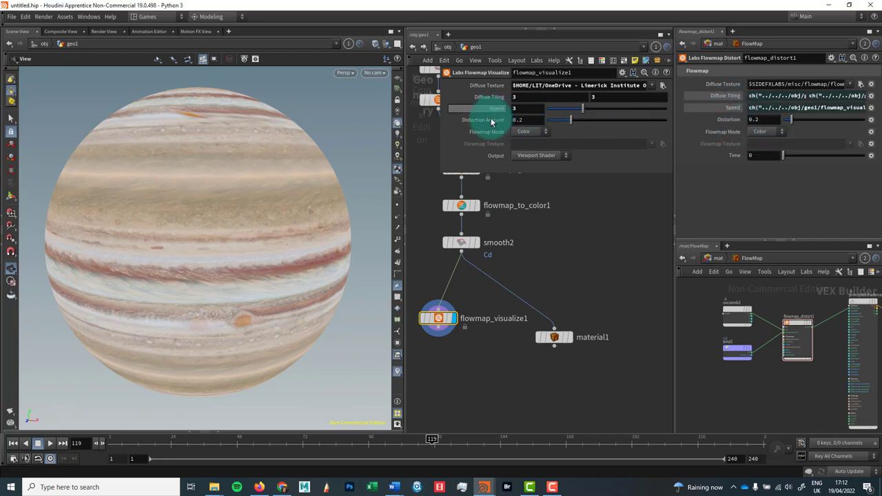
# - Reference flowmap_visualize1's Distortion, Flowmap Mode and Diffuse Texture on flowmap_distort1 too
pyautogui.moveTo(485, 120); pyautogui.dragTo(732, 122)
pyautogui.click(758, 132)
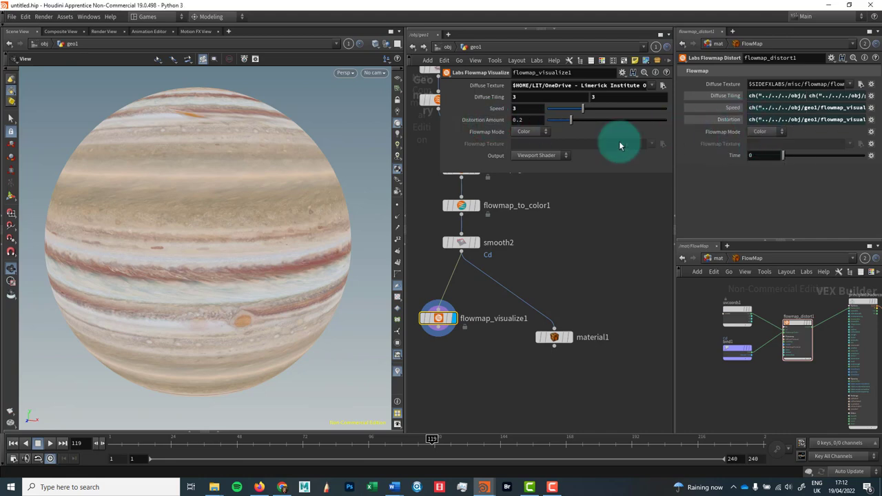
pyautogui.moveTo(487, 135); pyautogui.dragTo(725, 132)
pyautogui.click(758, 143)
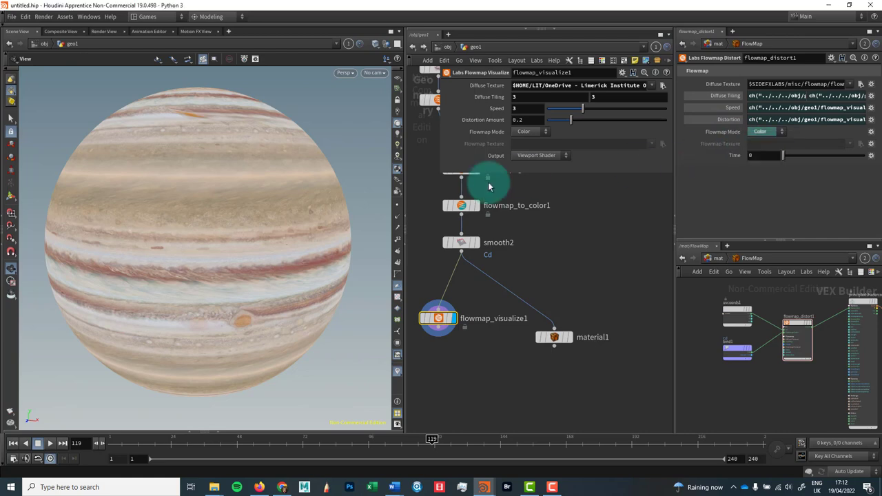
pyautogui.moveTo(493, 155); pyautogui.dragTo(736, 84)
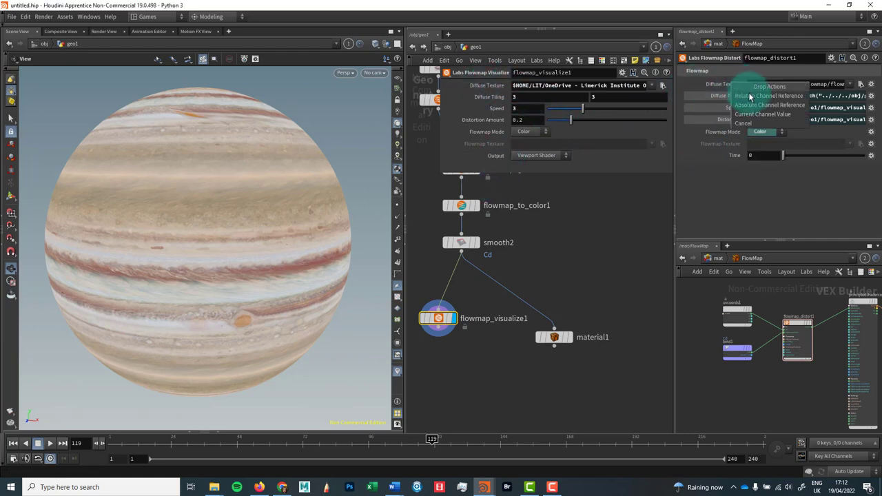
pyautogui.click(744, 98)
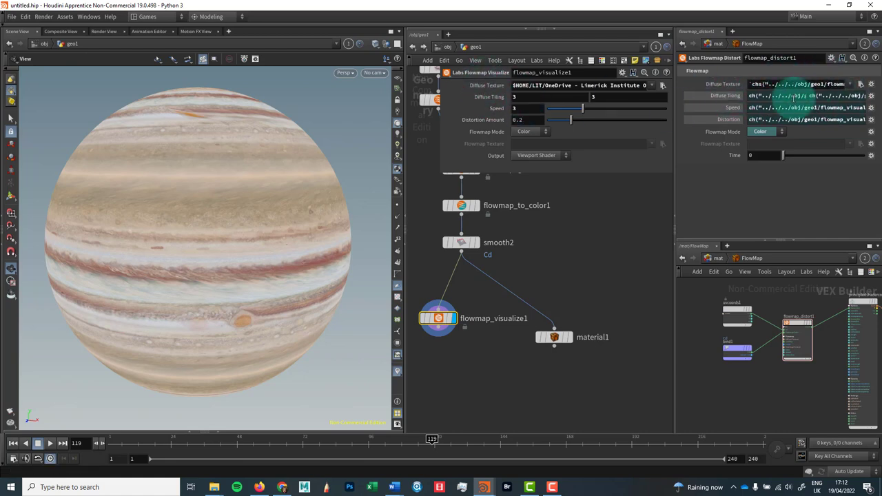
# - Show the live Mantra render of the sphere with material1 displayed
pyautogui.click(107, 32)
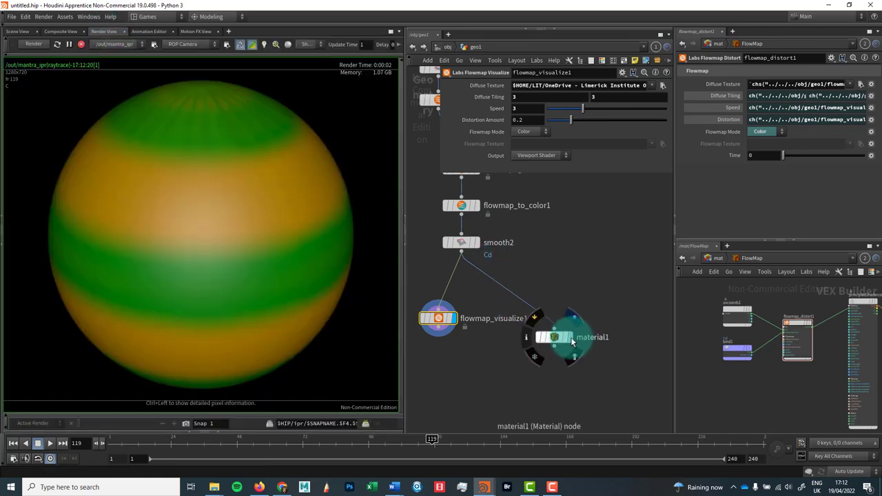
pyautogui.click(571, 341)
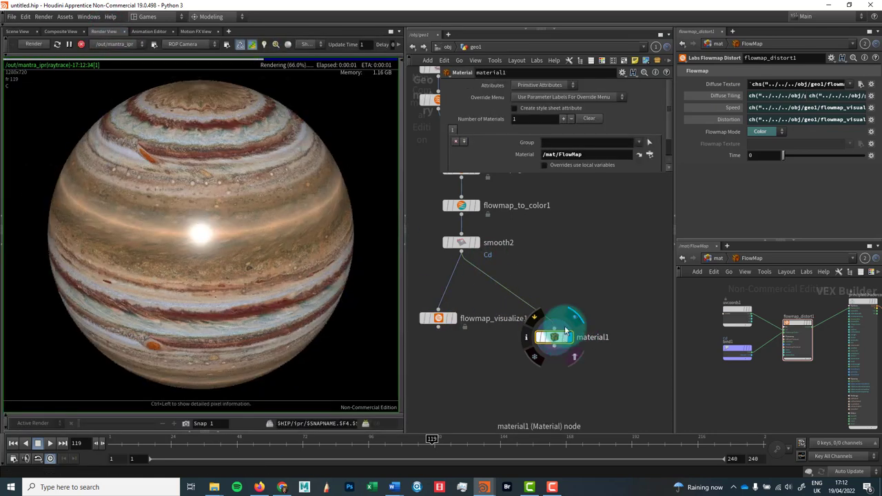
pyautogui.click(513, 90)
# - Select flowmap_visualize1 and begin editing its Diffuse Tiling value
pyautogui.moveTo(438, 318)
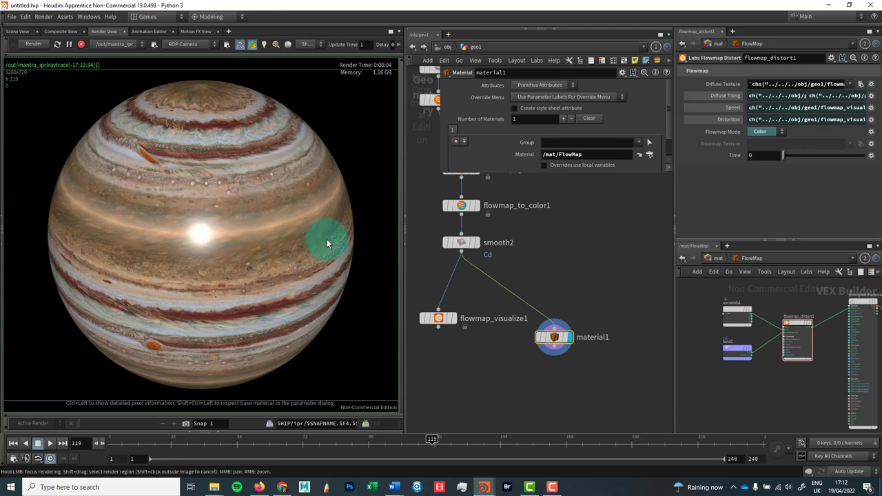
pyautogui.click(441, 317)
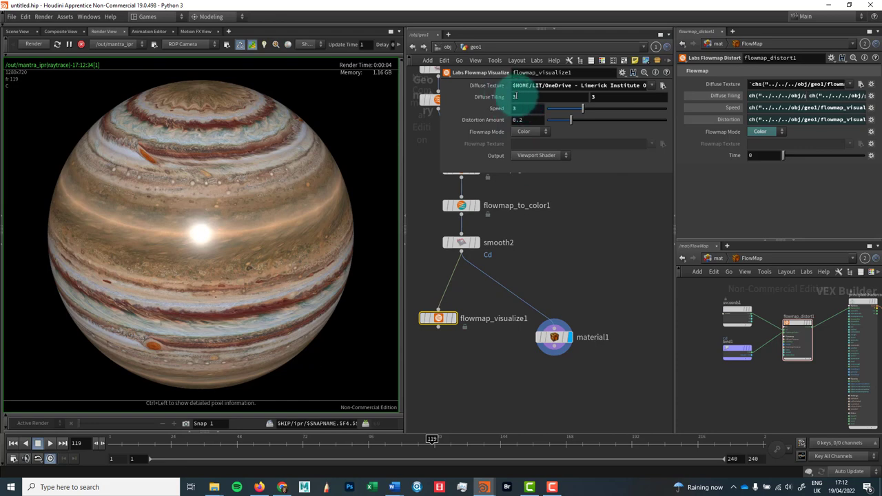
pyautogui.doubleClick(514, 97)
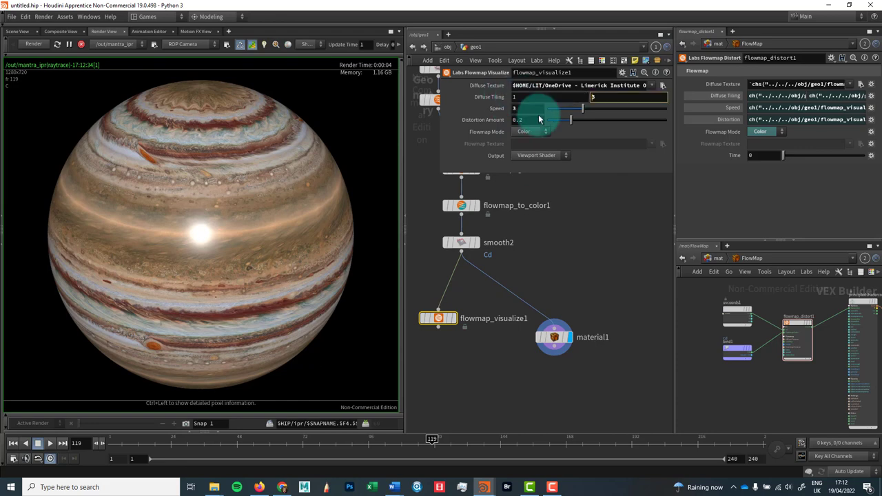
# - Set Diffuse Tiling to 1 by 1 and preview flowmap_visualize1 in the 3D viewport
pyautogui.write('10')
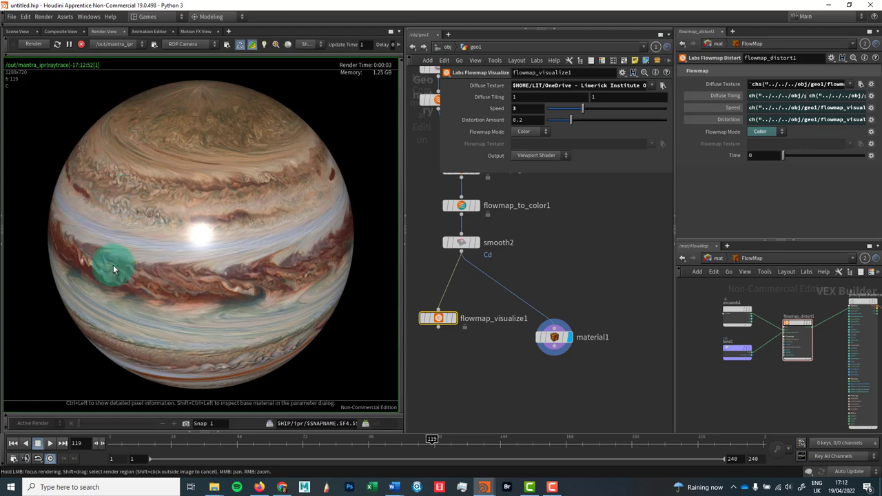
pyautogui.moveTo(790, 300); pyautogui.dragTo(758, 306, button='middle')
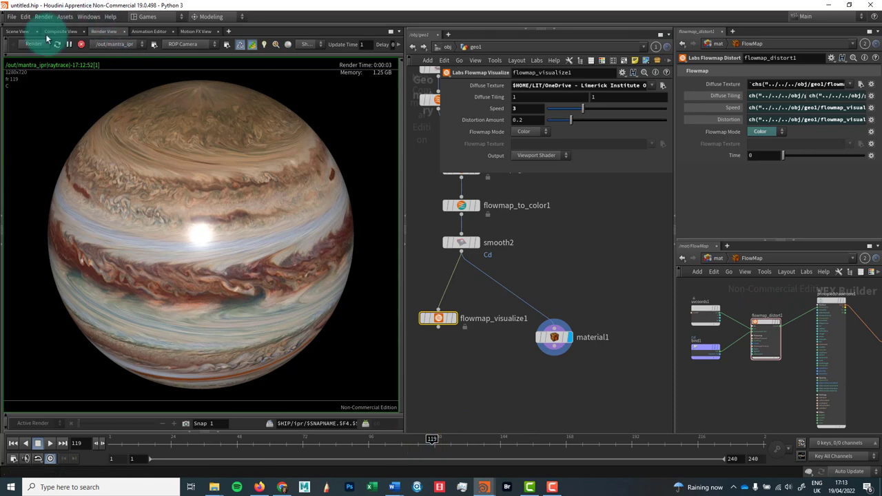
pyautogui.click(18, 31)
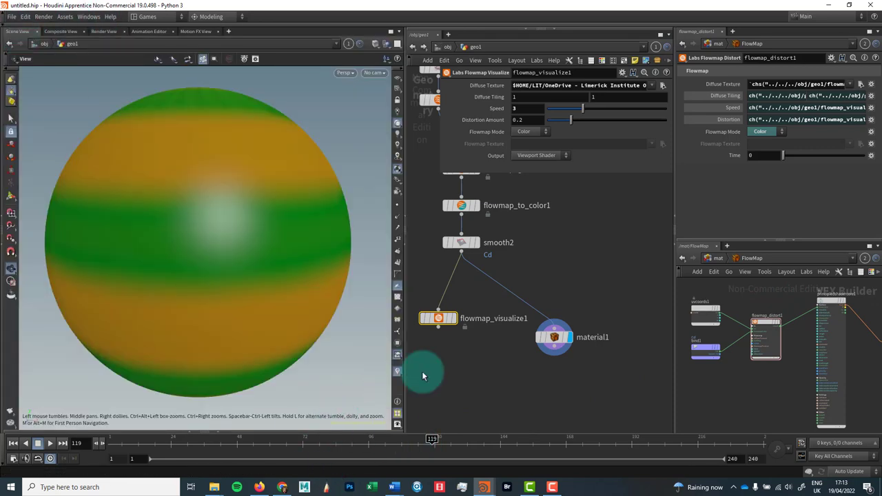
pyautogui.click(451, 318)
# - Scrub to frame 165 and return to the Mantra render with material1 displayed
pyautogui.moveTo(432, 439); pyautogui.dragTo(558, 439)
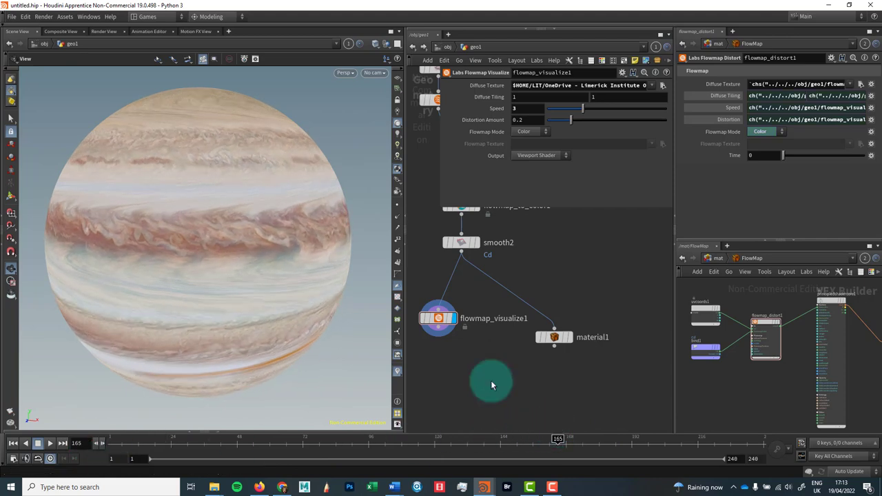
pyautogui.click(102, 31)
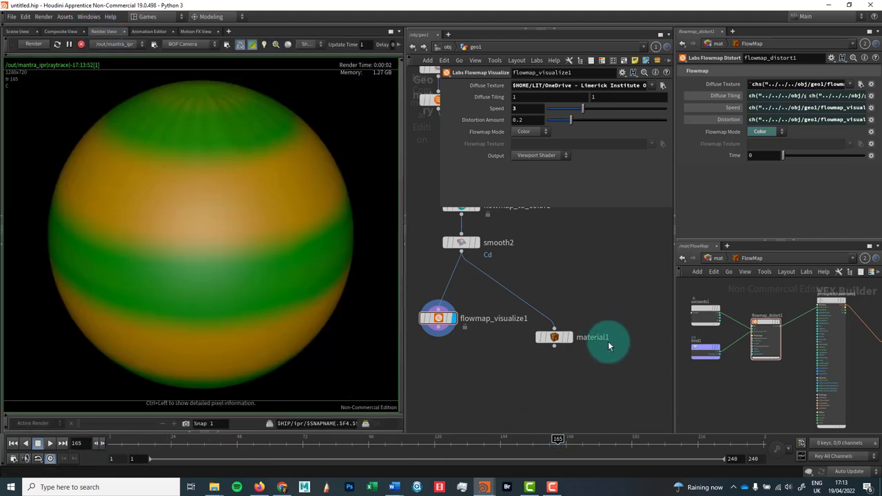
pyautogui.click(554, 338)
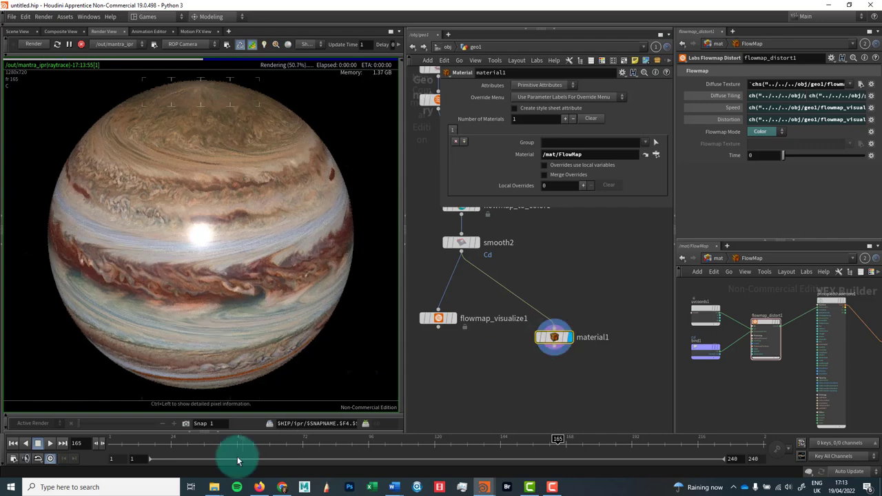
# - Scrub back to frame 93 and zoom the VEX Builder onto flowmap_distort1's Time input
pyautogui.moveTo(236, 436); pyautogui.dragTo(359, 449)
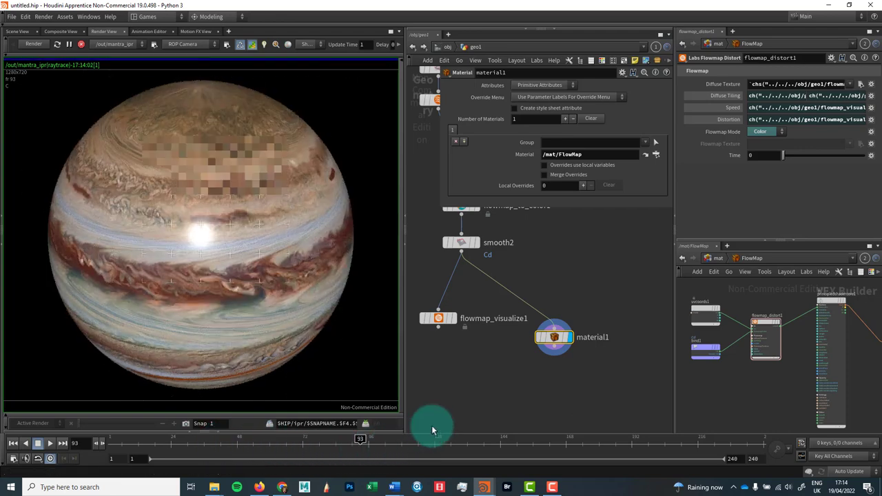
pyautogui.scroll(2, 761, 329)
pyautogui.scroll(3, 762, 329)
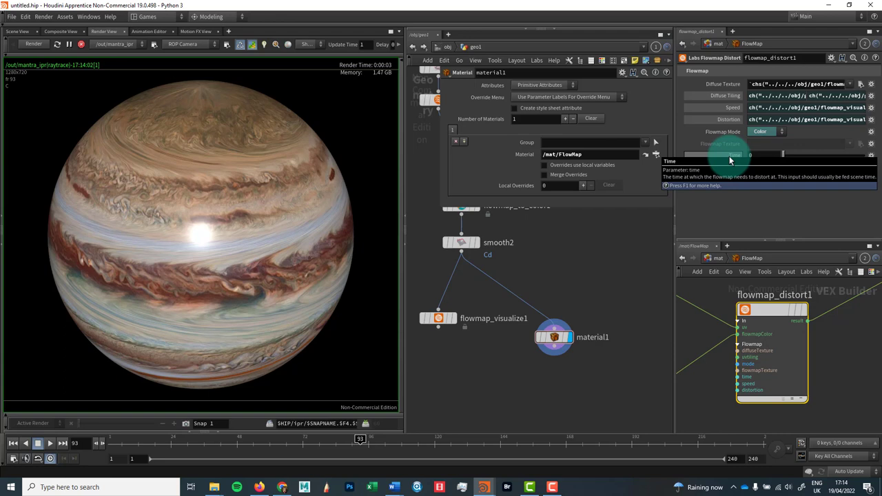
# - Set flowmap_distort1's Time to $FF, scrub to frame 57, and check the node's info
pyautogui.click(773, 156)
pyautogui.write('$FF')
pyautogui.press('Return')
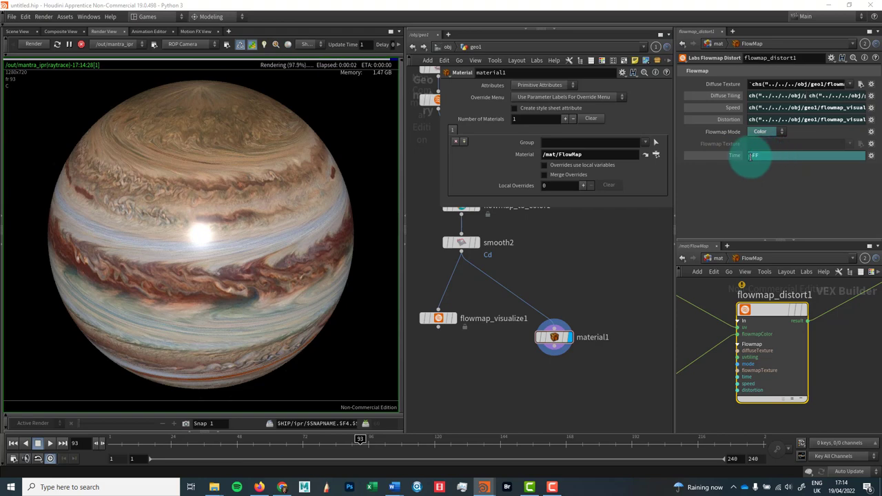
pyautogui.moveTo(332, 448); pyautogui.dragTo(261, 446)
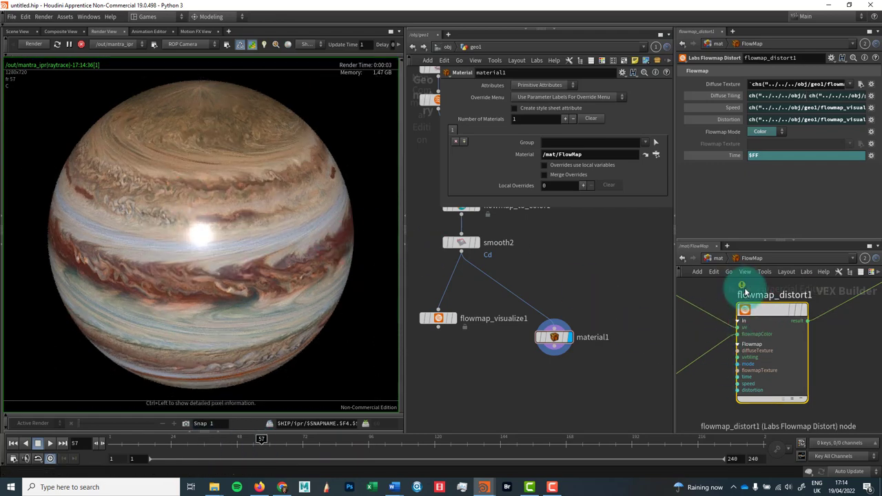
pyautogui.middleClick(761, 311)
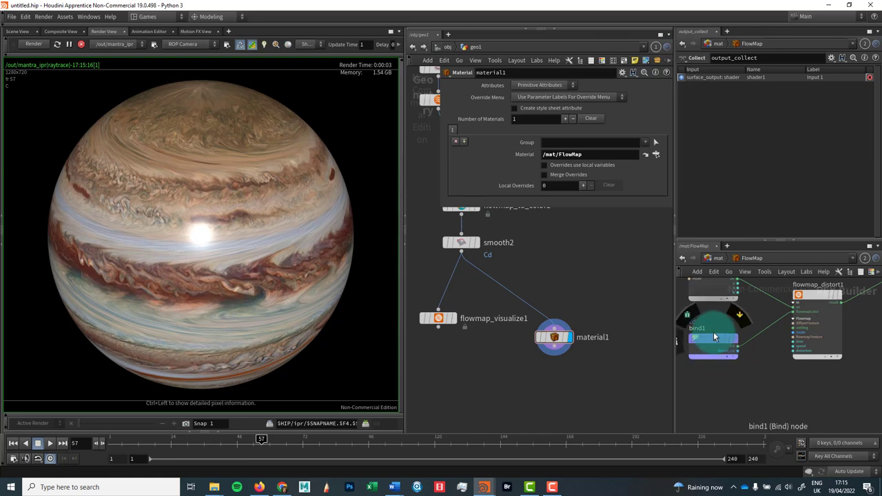
# - Nudge bind1 up in the network and place a new Parameter node
pyautogui.moveTo(711, 334); pyautogui.dragTo(710, 321)
pyautogui.click(739, 340)
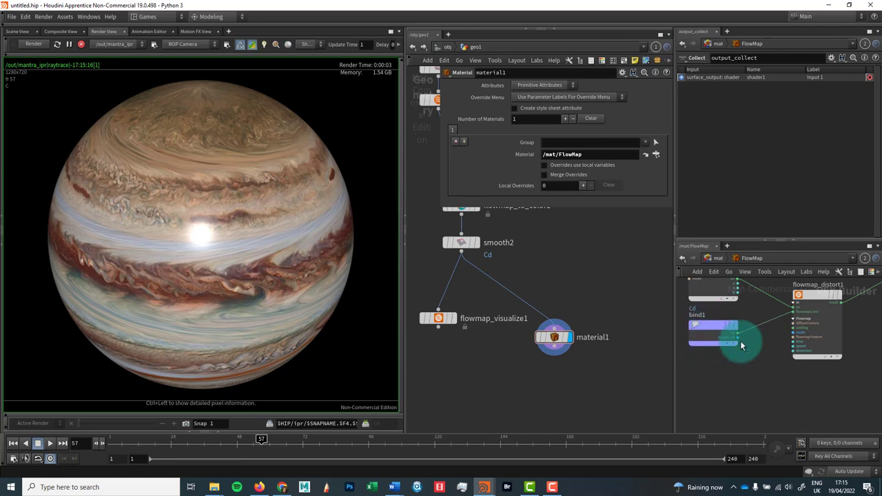
pyautogui.click(793, 322)
pyautogui.click(860, 291)
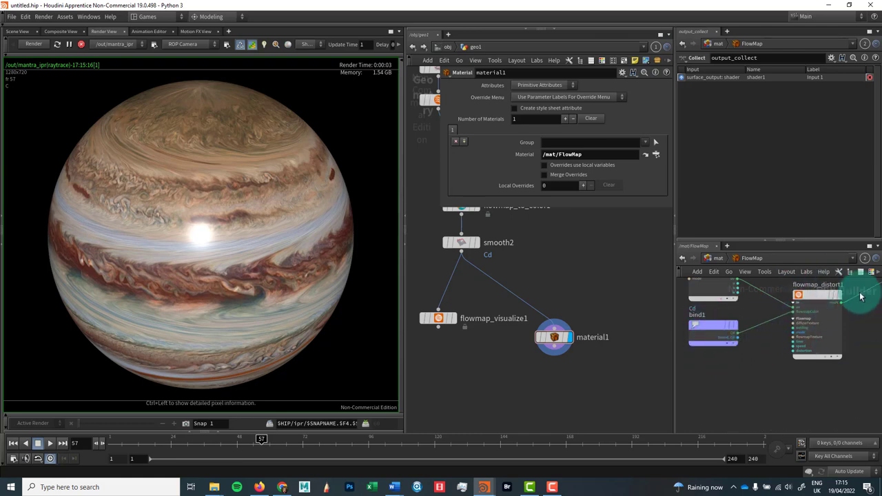
pyautogui.click(810, 362)
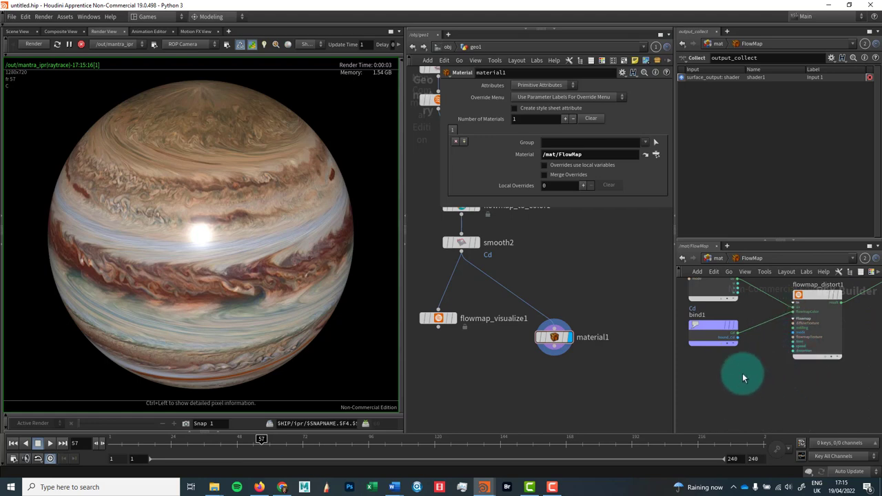
pyautogui.press('Tab')
pyautogui.write('parameter')
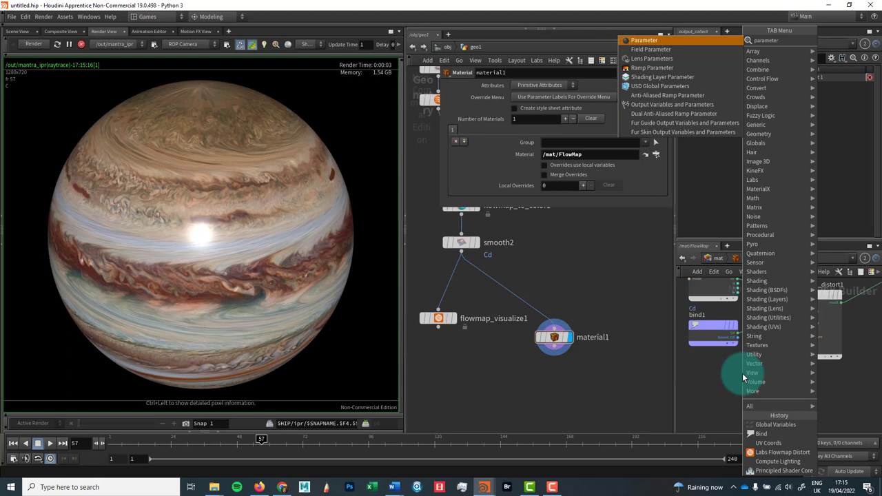
pyautogui.press('Return')
pyautogui.click(742, 372)
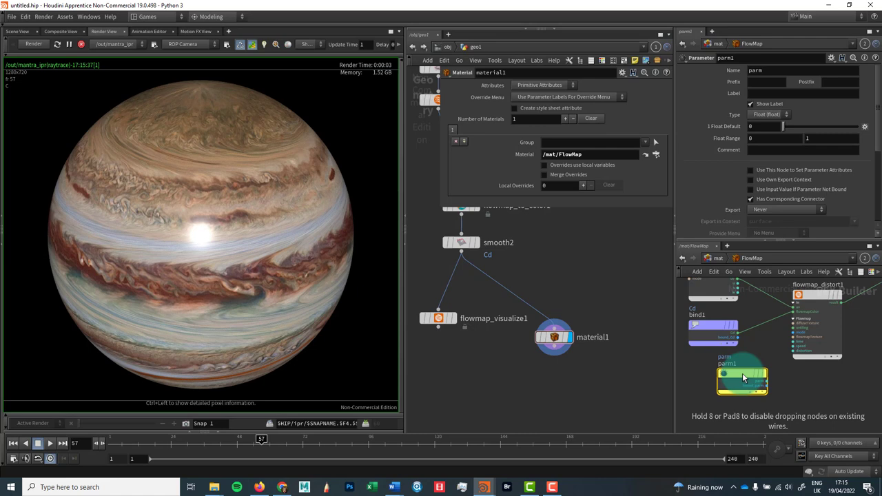
# - Name the parameter 'time' and give it the label 'Time'
pyautogui.doubleClick(773, 70)
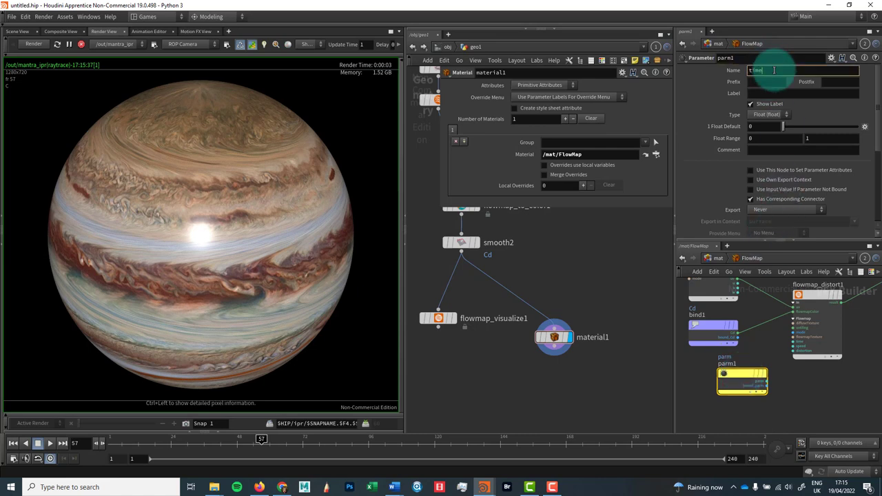
pyautogui.write('time')
pyautogui.press('Return')
pyautogui.click(764, 93)
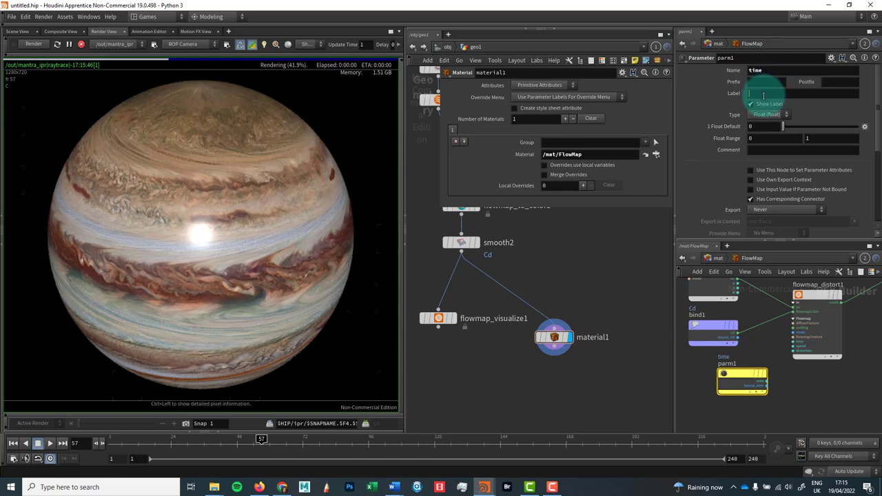
pyautogui.write('Tim')
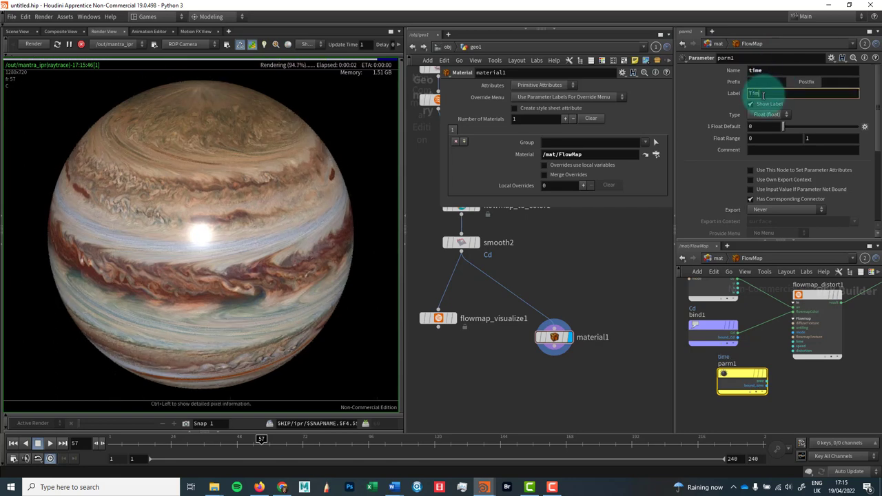
pyautogui.write('e')
pyautogui.press('Return')
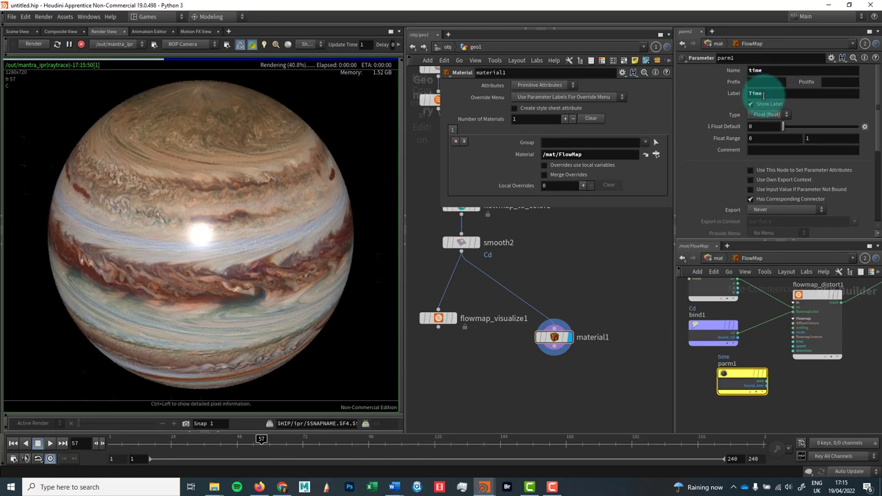
# - Wire parm1's time output into flowmap_distort1's time input
pyautogui.scroll(4, 742, 372)
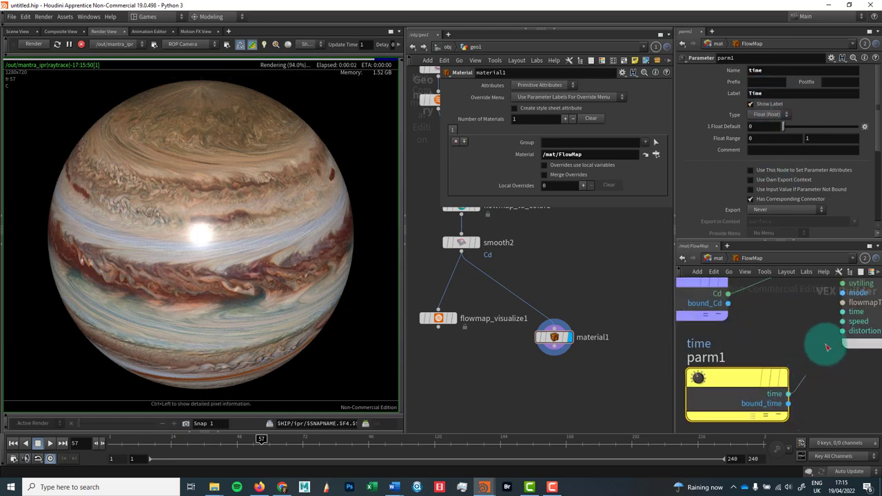
pyautogui.moveTo(827, 346); pyautogui.dragTo(844, 320)
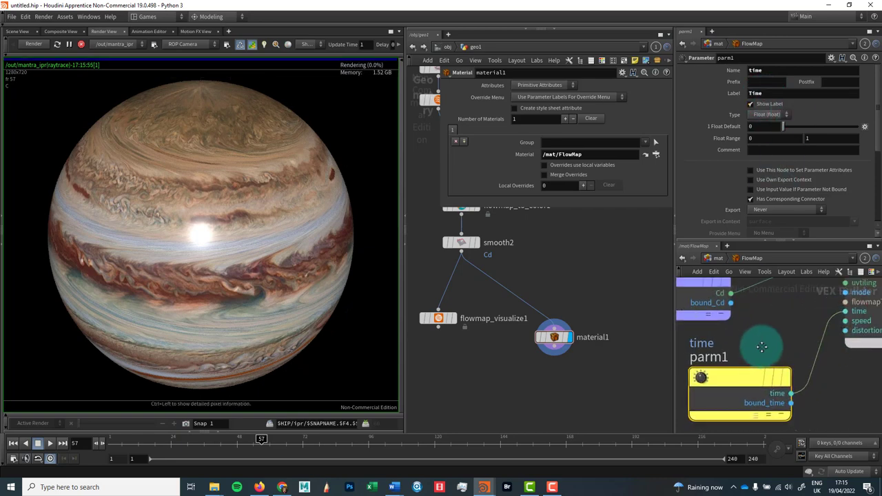
pyautogui.moveTo(760, 344); pyautogui.dragTo(704, 343)
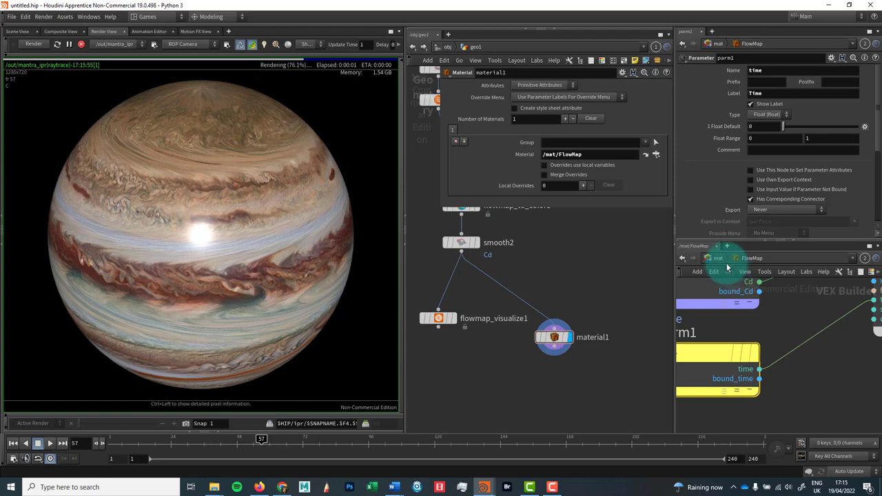
pyautogui.click(718, 258)
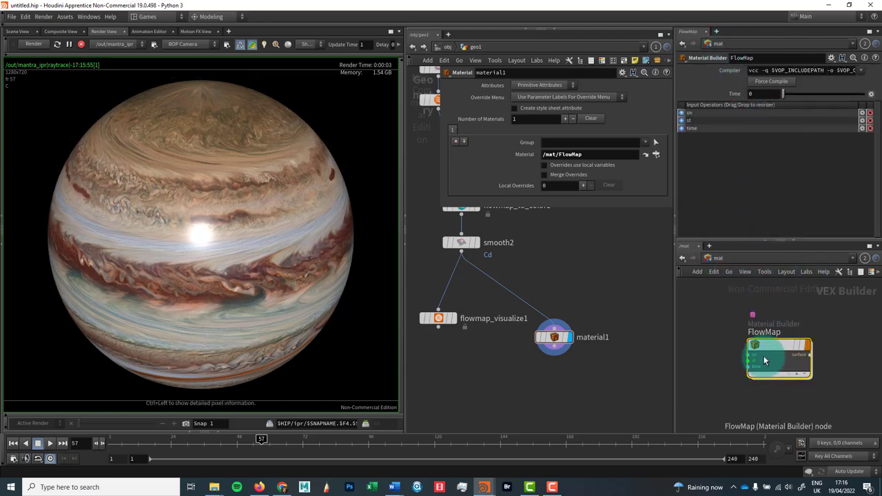
# - Set the FlowMap Material Builder's Time parameter to $FF
pyautogui.click(760, 105)
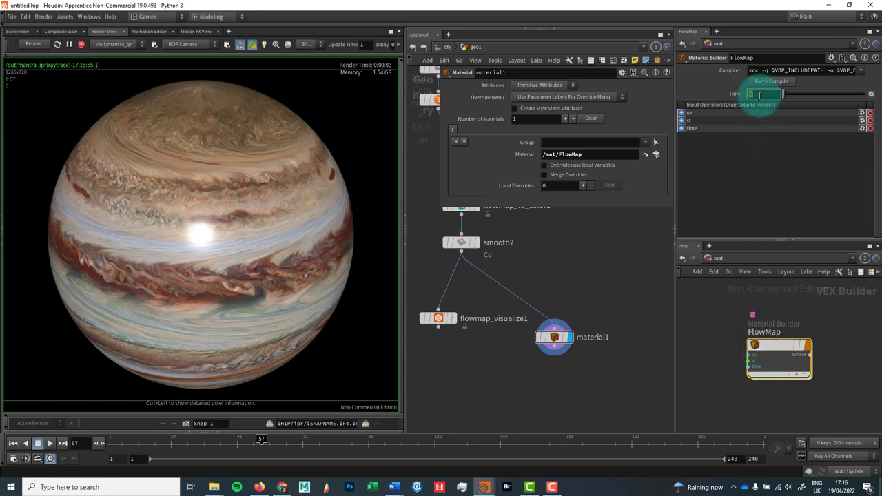
pyautogui.write('$')
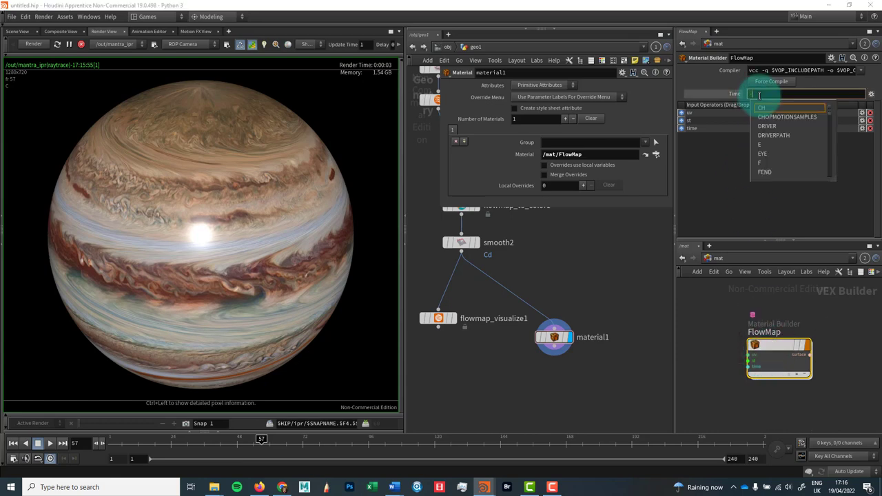
pyautogui.write('FF')
pyautogui.press('Return')
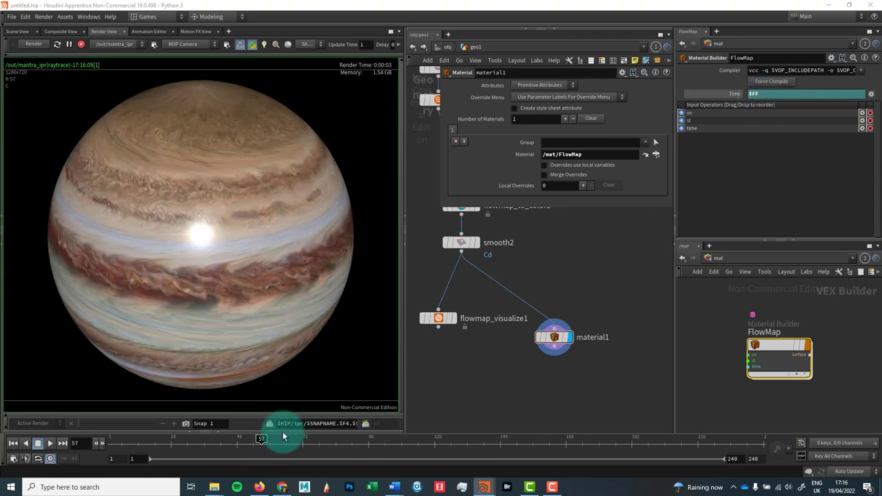
pyautogui.click(272, 439)
# - Step the timeline through frames 73, 83, 110, 138 to 169 to watch the bands flow
pyautogui.moveTo(272, 439); pyautogui.dragTo(306, 439)
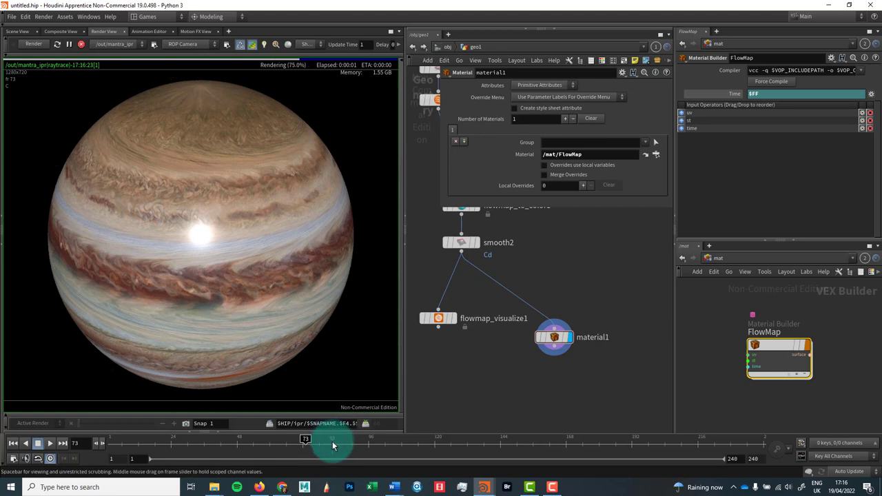
pyautogui.click(333, 439)
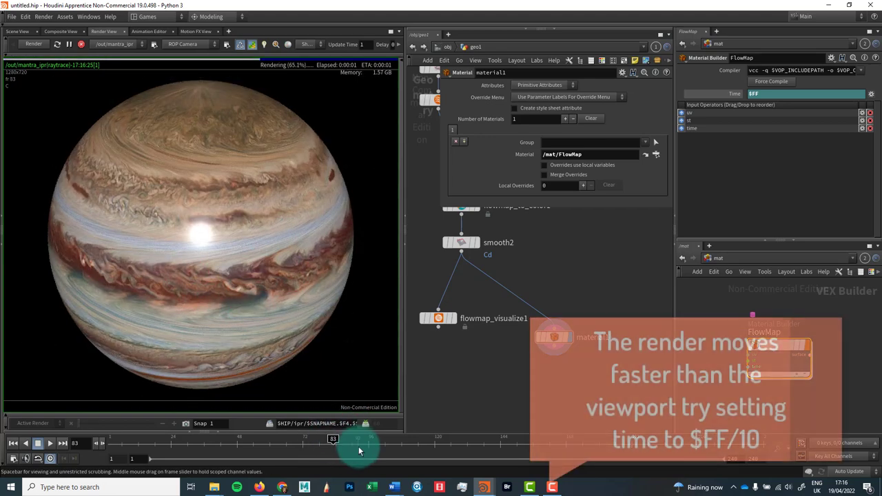
pyautogui.click(406, 441)
pyautogui.click(444, 442)
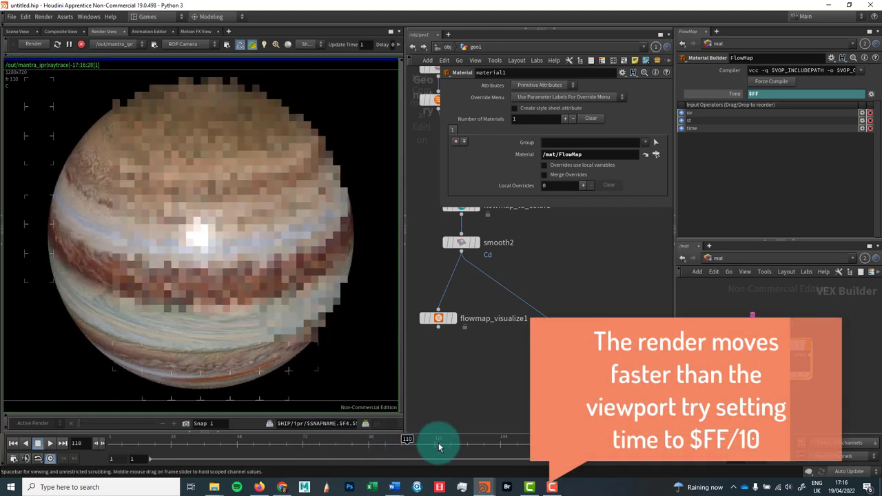
pyautogui.click(483, 442)
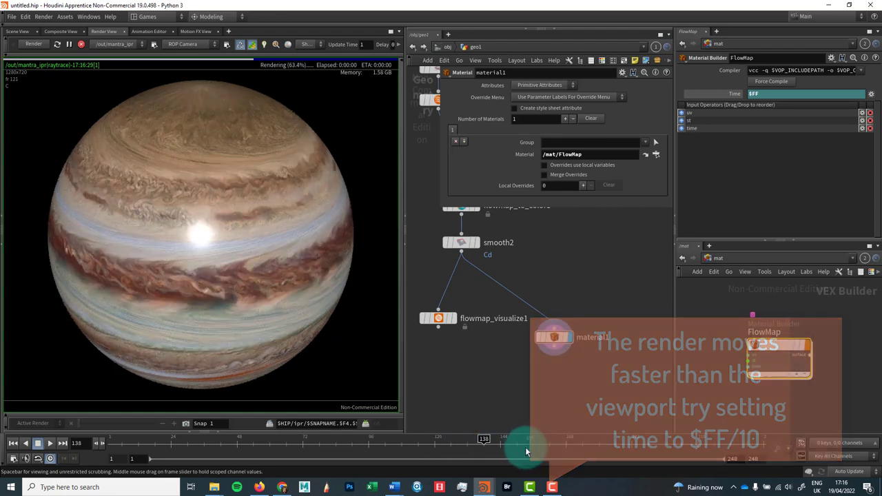
pyautogui.click(568, 442)
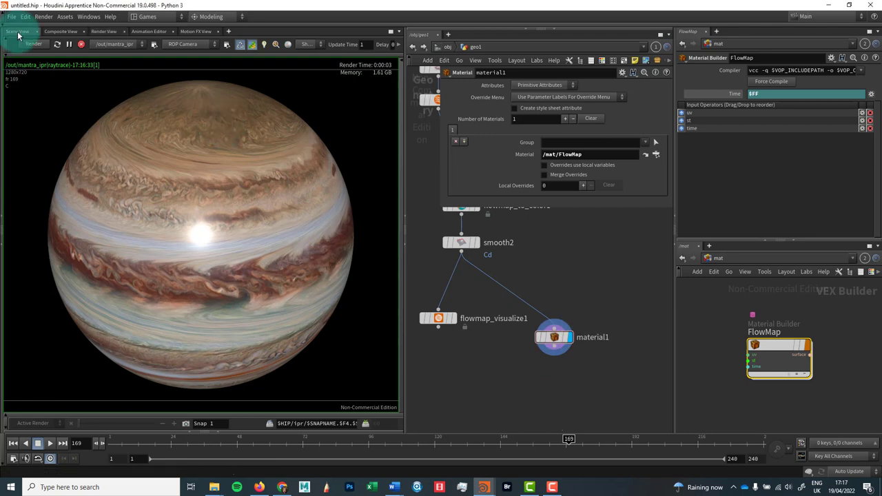
# - Show flowmap_visualize1's Jupiter-textured sphere in the 3D viewport, briefly trying material1's output
pyautogui.click(18, 32)
pyautogui.click(455, 325)
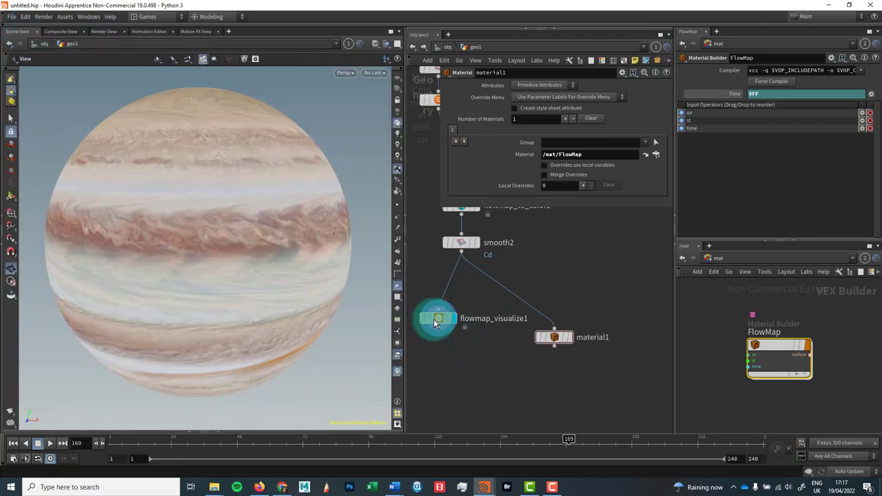
pyautogui.click(441, 319)
pyautogui.click(570, 340)
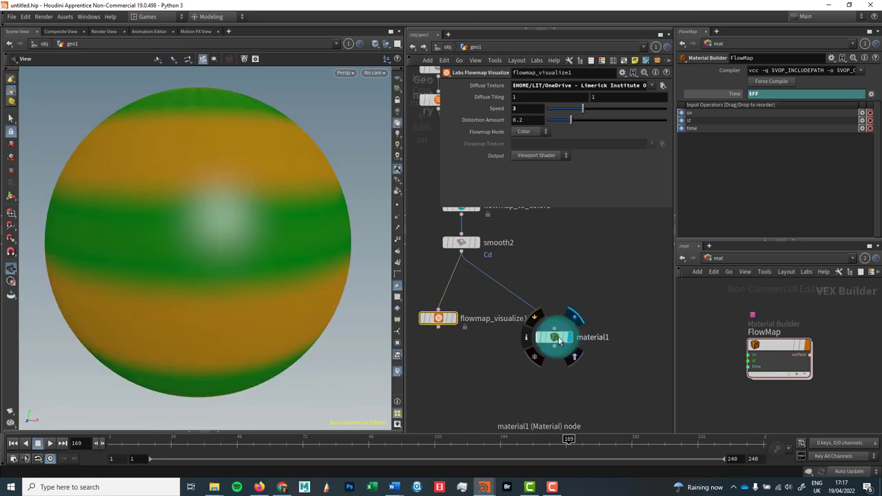
pyautogui.moveTo(443, 321); pyautogui.dragTo(467, 324)
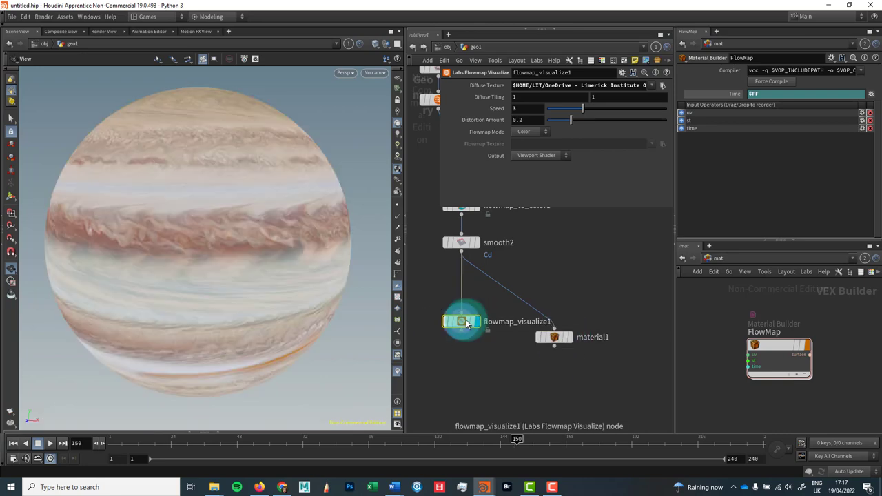
pyautogui.moveTo(468, 323)
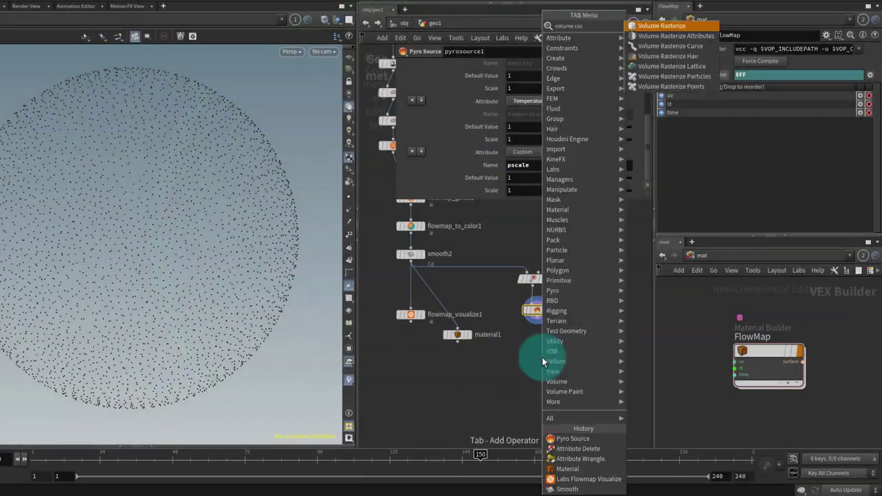
# - Add Volume Rasterize Attributes and a Material node assigned the billowysmoke material
pyautogui.click(675, 35)
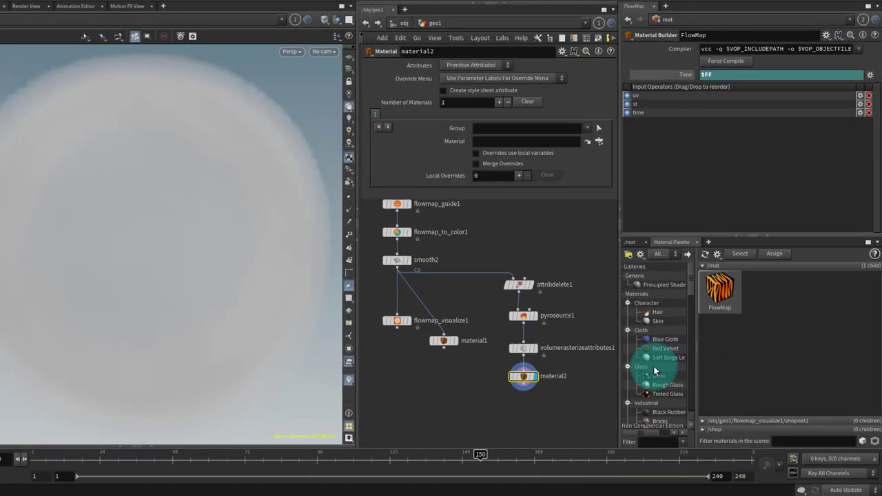
pyautogui.click(609, 141)
pyautogui.doubleClick(592, 101)
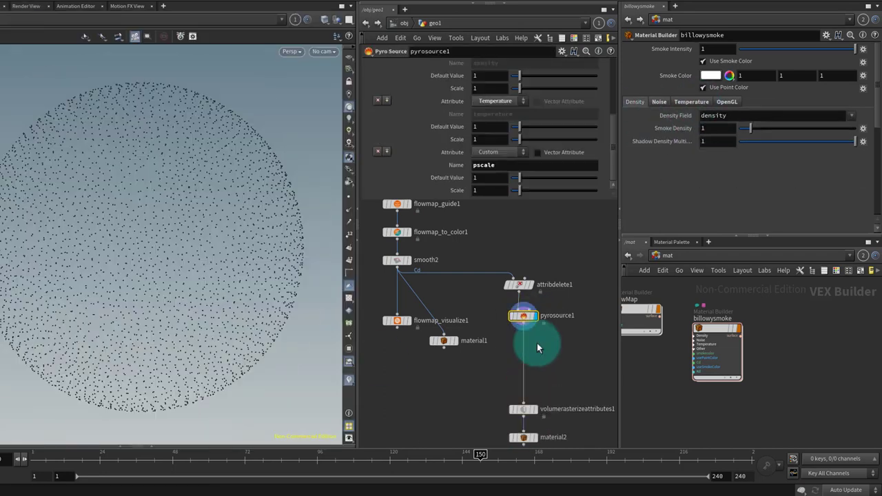
# - Add Attribute Noise nodes for density and temperature and merge the clouds with material1
pyautogui.click(509, 107)
pyautogui.click(419, 256)
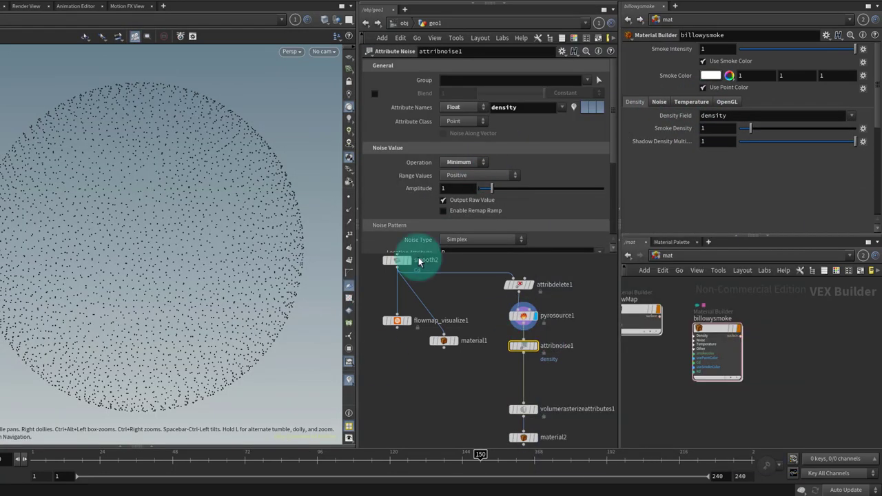
pyautogui.click(482, 118)
pyautogui.click(499, 296)
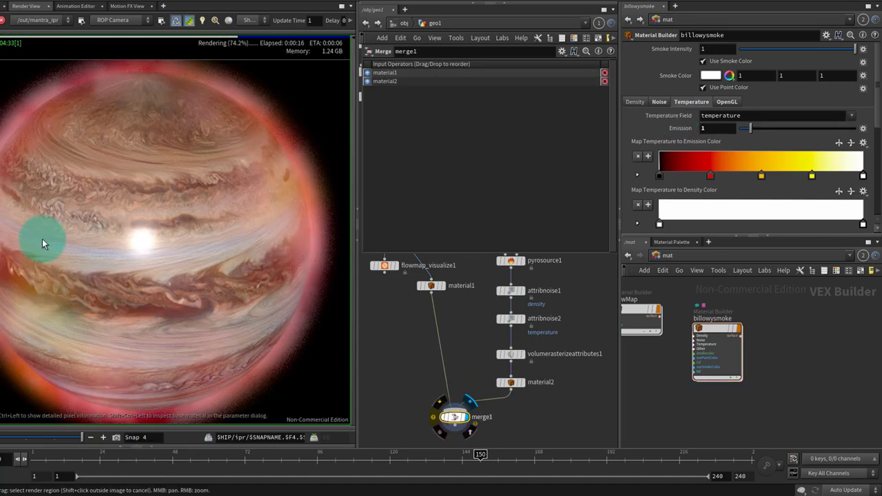
pyautogui.press('p')
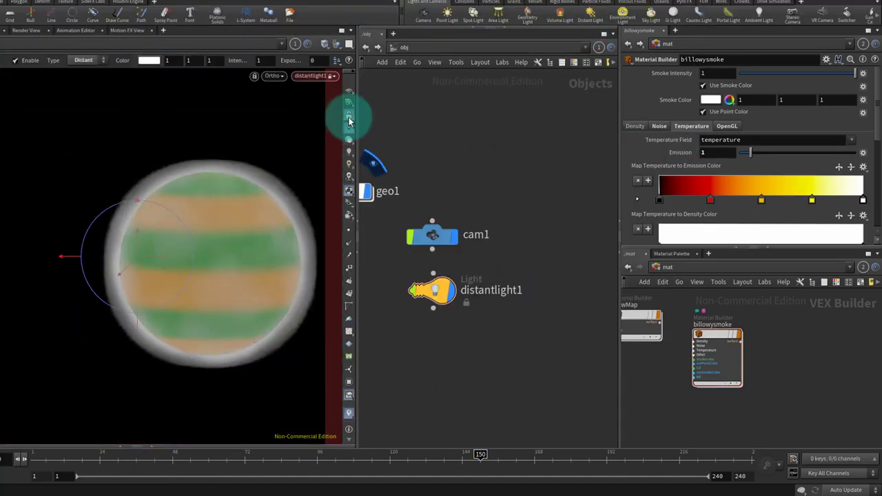
pyautogui.press('p')
pyautogui.moveTo(508, 116); pyautogui.dragTo(515, 136, button='middle')
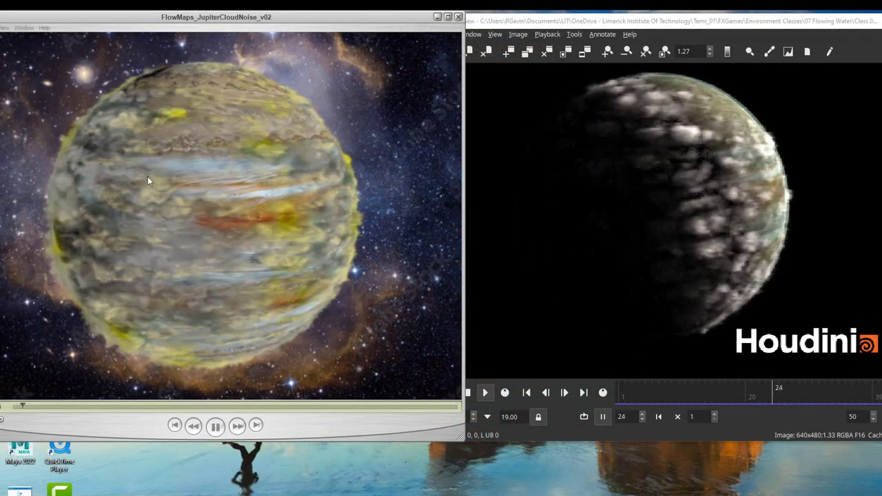
# - Slow the cloud-layer sequence in djv_view down to 12 fps
pyautogui.click(473, 422)
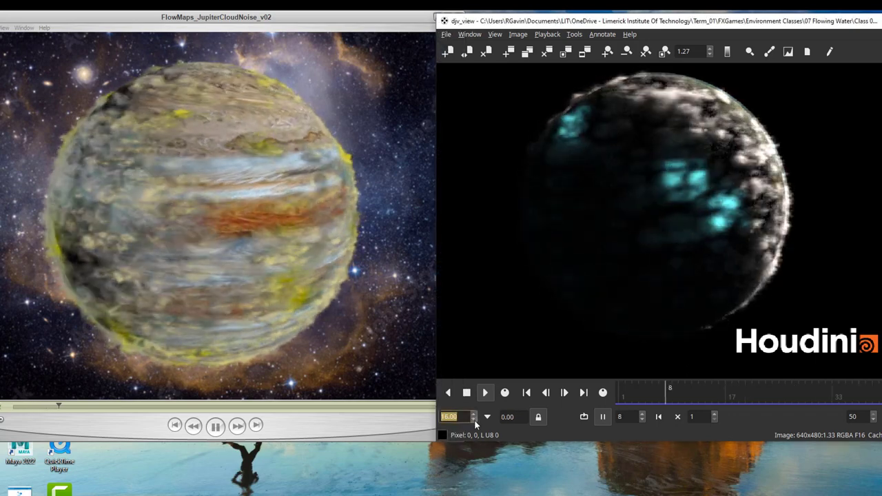
pyautogui.click(474, 421)
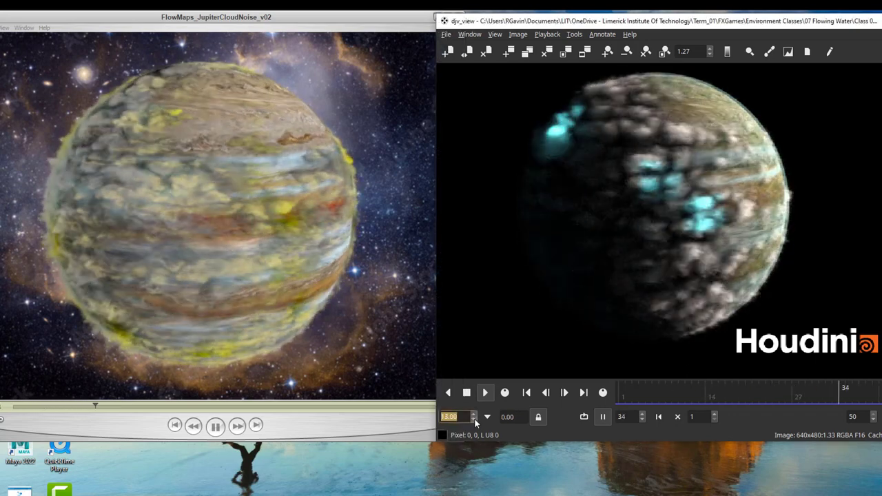
pyautogui.click(474, 420)
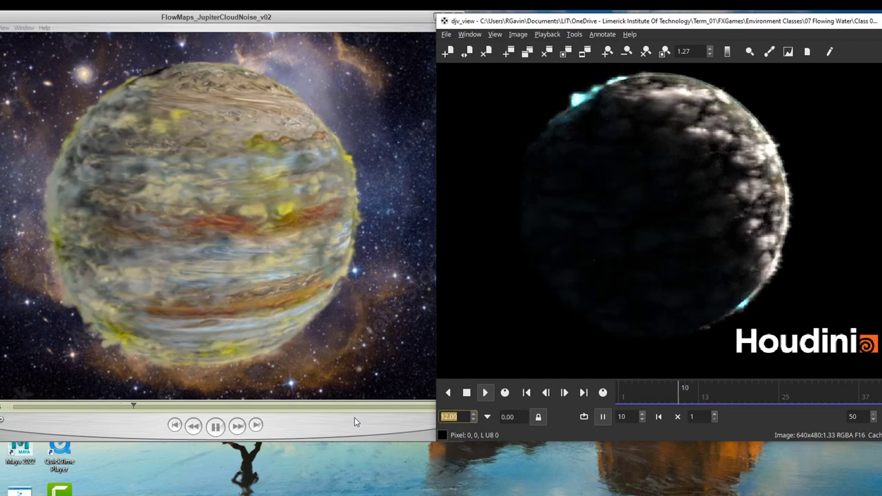
pyautogui.click(355, 421)
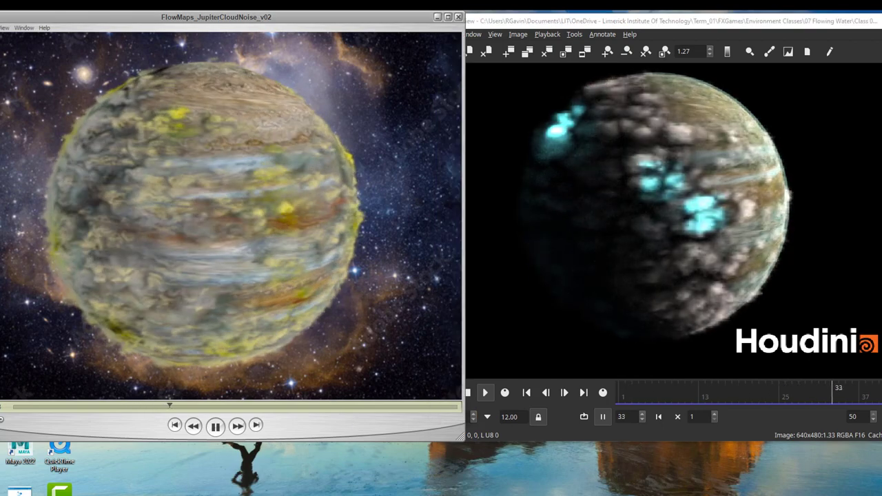
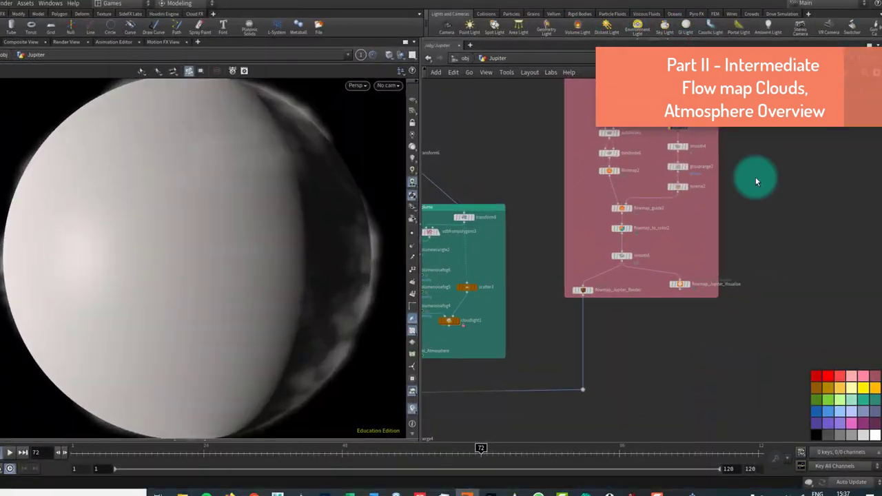
# - Display flowmap_Jupiter_Render to render banded Jupiter, then jump to its FlowMap_Planet material
pyautogui.moveTo(754, 176); pyautogui.dragTo(687, 256, button='middle')
pyautogui.scroll(3, 585, 283)
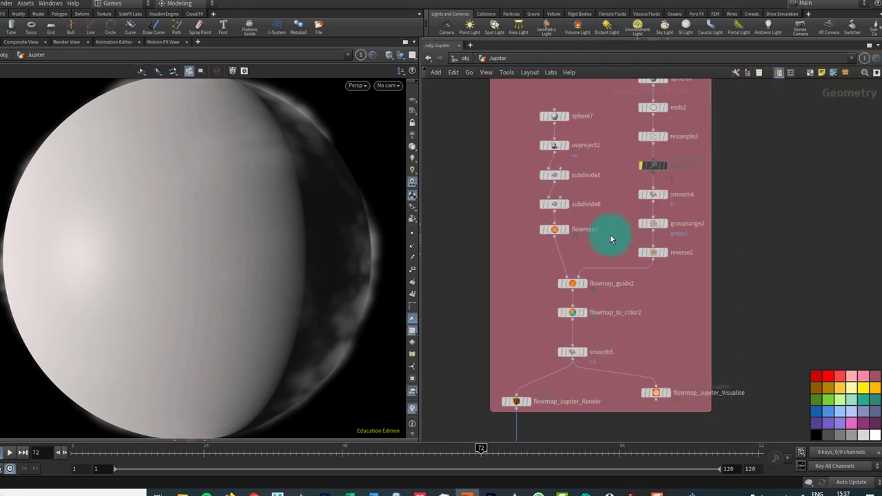
pyautogui.moveTo(610, 239); pyautogui.dragTo(611, 287, button='middle')
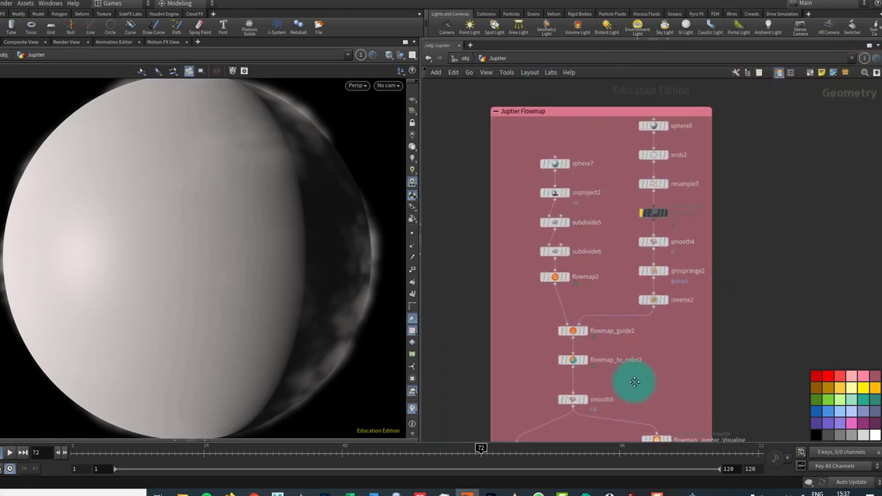
pyautogui.moveTo(671, 451); pyautogui.dragTo(654, 373, button='middle')
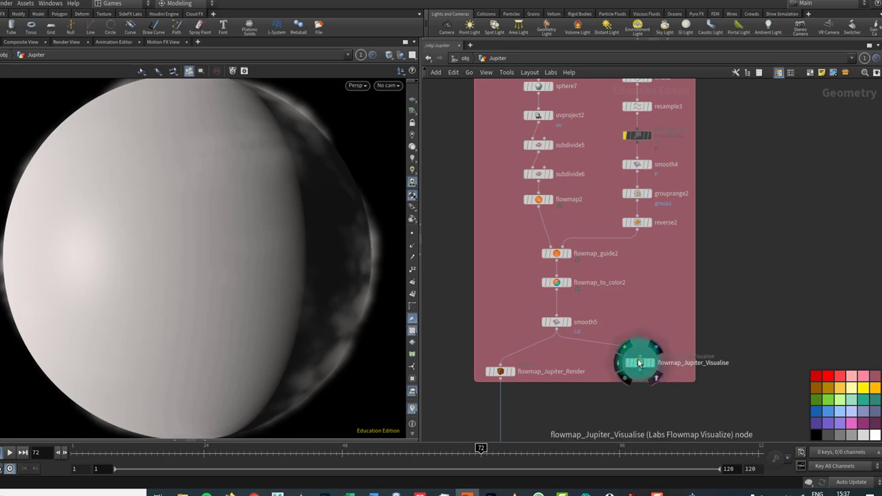
pyautogui.click(632, 335)
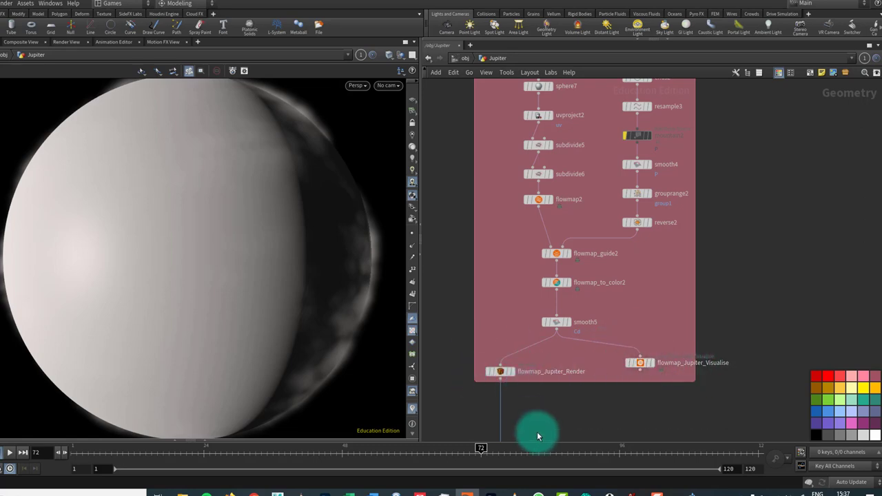
pyautogui.moveTo(535, 433); pyautogui.dragTo(569, 365, button='middle')
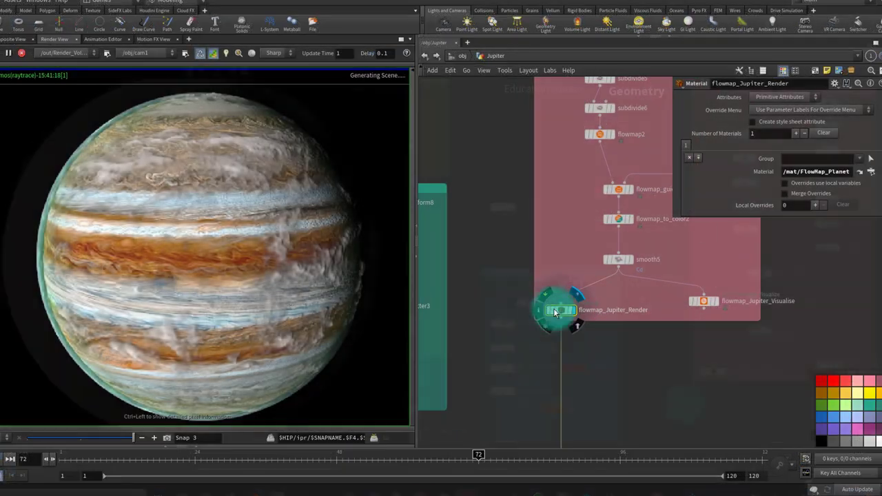
pyautogui.click(559, 311)
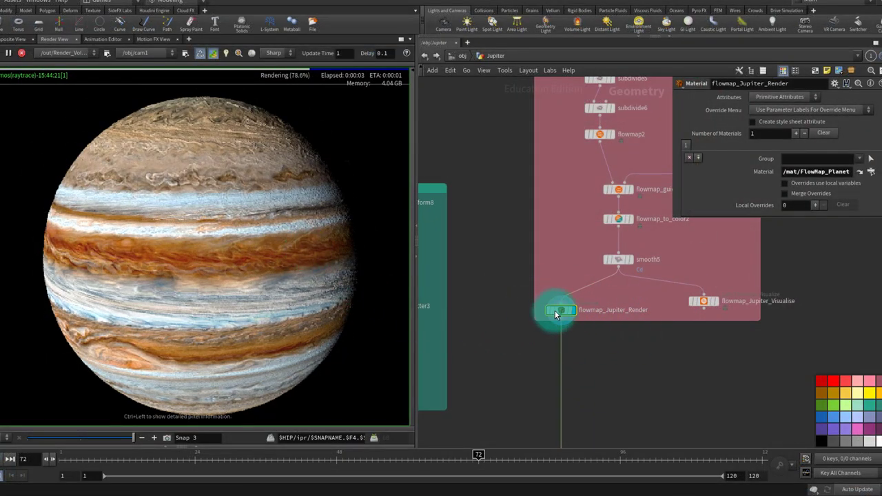
pyautogui.moveTo(577, 305)
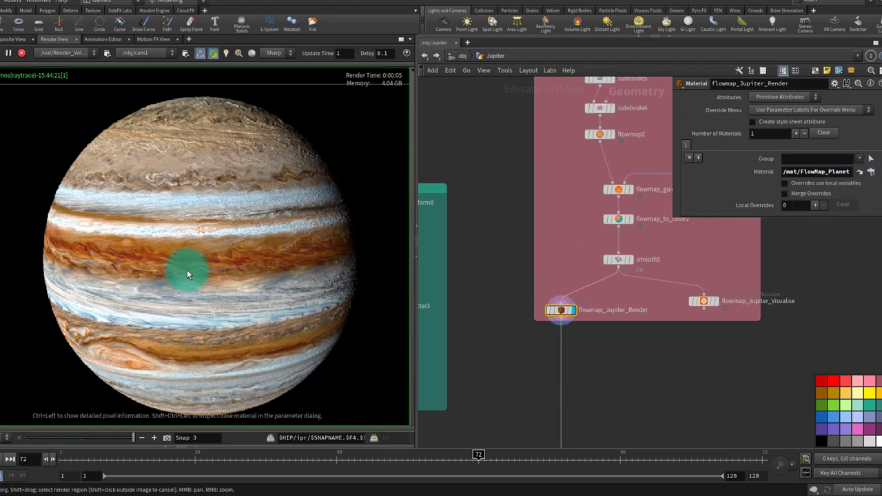
pyautogui.click(859, 172)
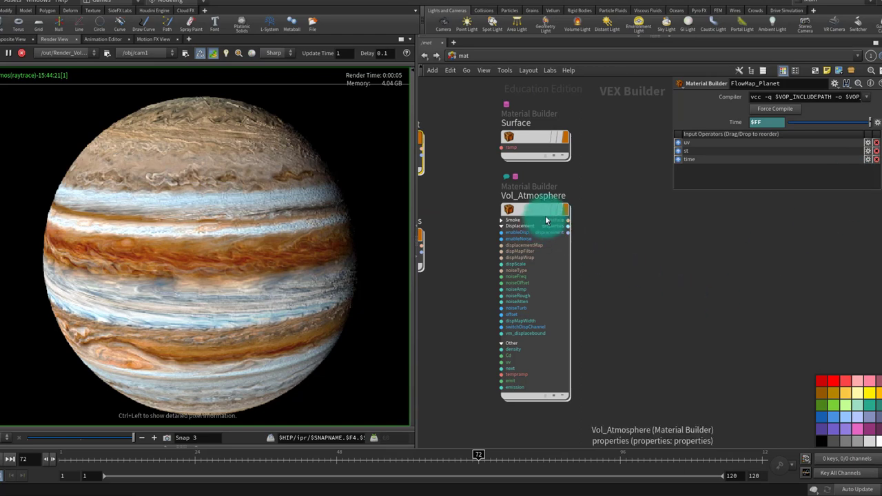
# - Dive into FlowMap_Planet and inspect flowmap_distort2's parameters
pyautogui.press('h')
pyautogui.doubleClick(575, 248)
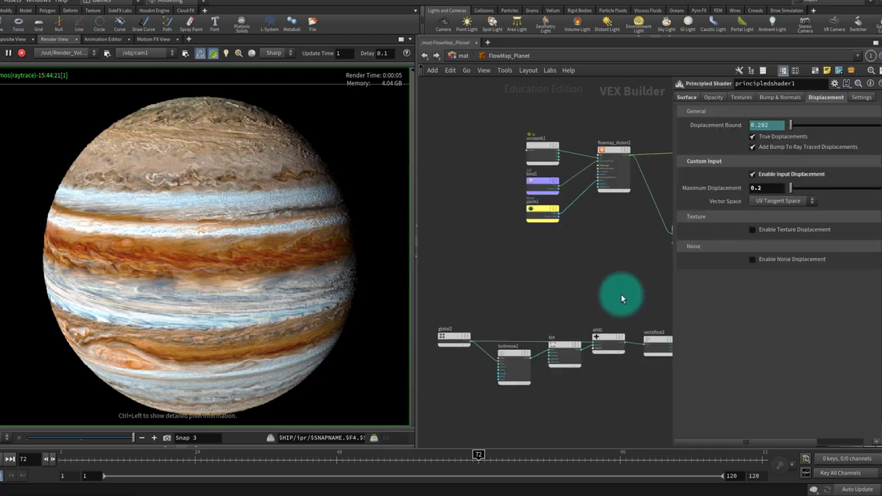
pyautogui.moveTo(621, 294); pyautogui.dragTo(569, 389, button='middle')
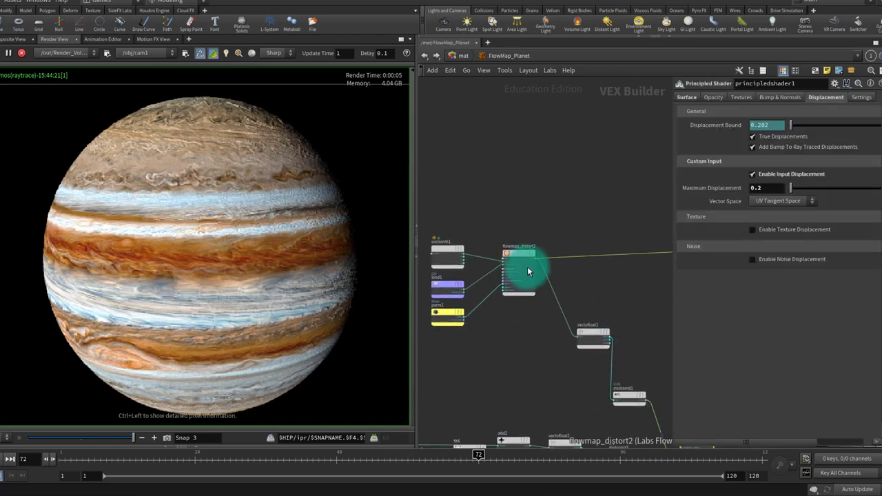
pyautogui.press('p')
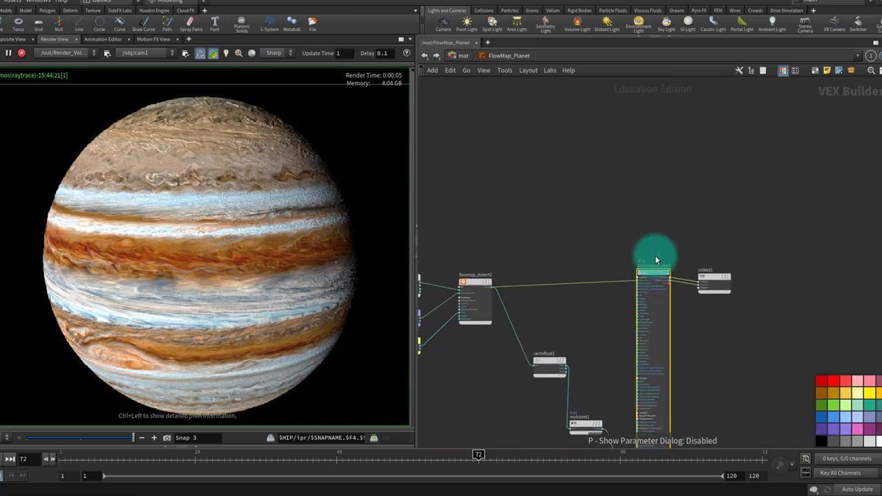
pyautogui.scroll(2, 656, 260)
pyautogui.moveTo(650, 255); pyautogui.dragTo(679, 158, button='middle')
pyautogui.scroll(1, 496, 169)
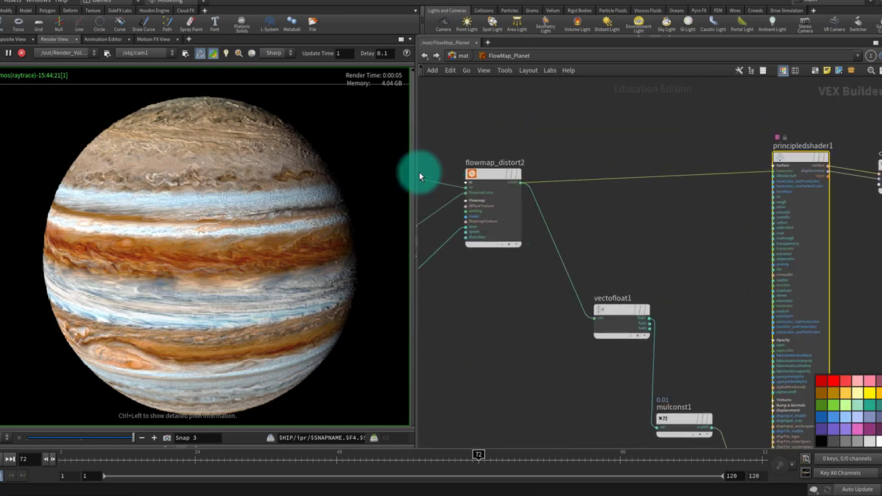
pyautogui.scroll(1, 457, 179)
pyautogui.click(502, 177)
pyautogui.press('p')
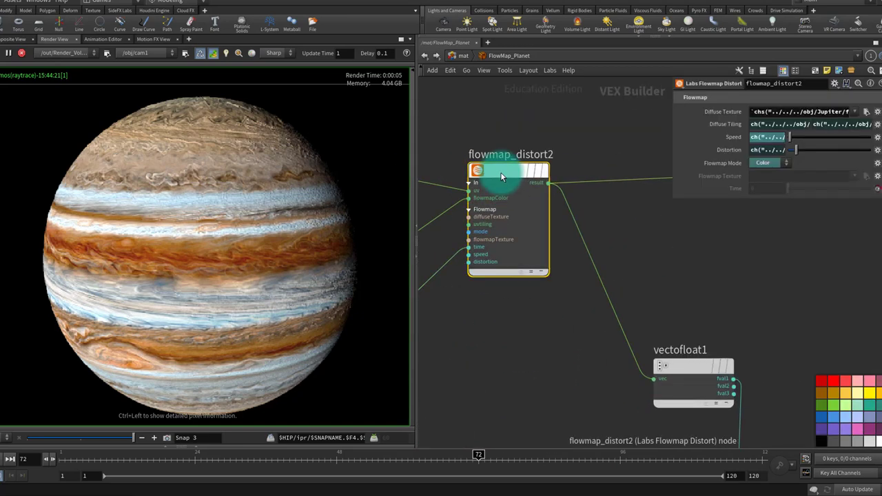
pyautogui.press('p')
# - Nudge vectofloat1 up-left and check mulconst1's parameters
pyautogui.moveTo(699, 282); pyautogui.dragTo(585, 177, button='middle')
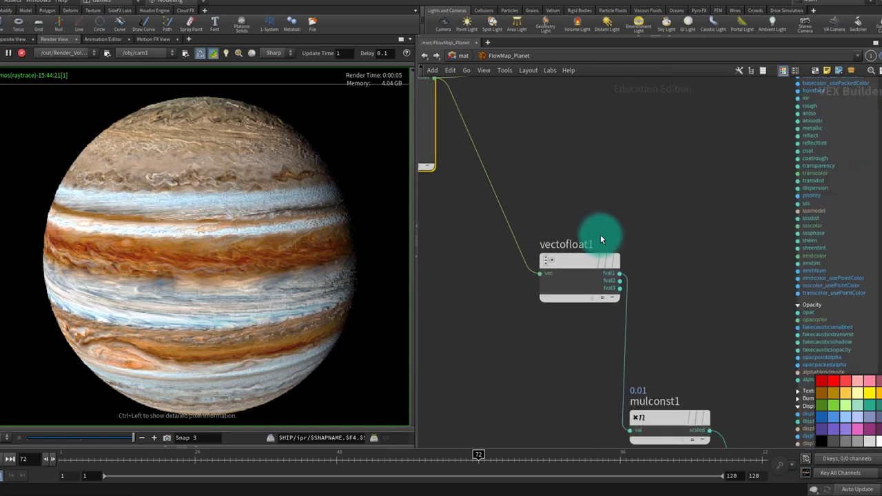
pyautogui.moveTo(587, 261); pyautogui.dragTo(556, 250)
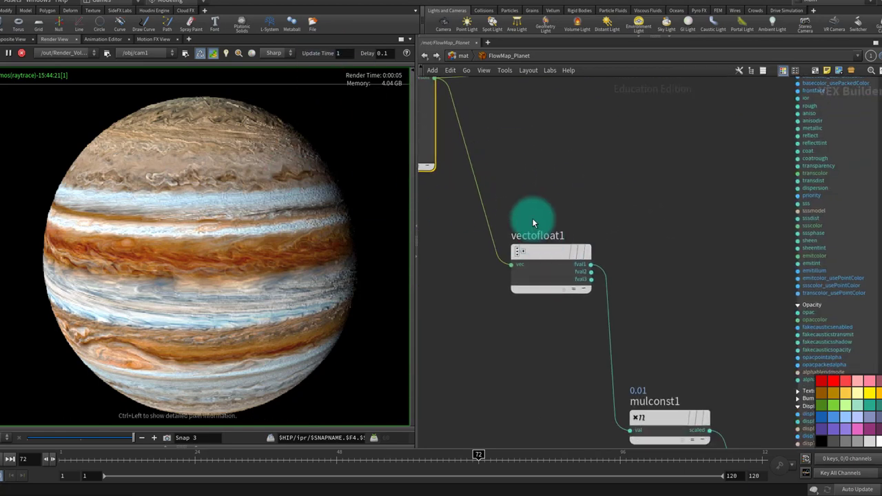
pyautogui.moveTo(544, 208); pyautogui.dragTo(559, 224, button='middle')
pyautogui.click(456, 103)
pyautogui.moveTo(675, 345); pyautogui.dragTo(669, 219, button='middle')
pyautogui.scroll(1, 669, 218)
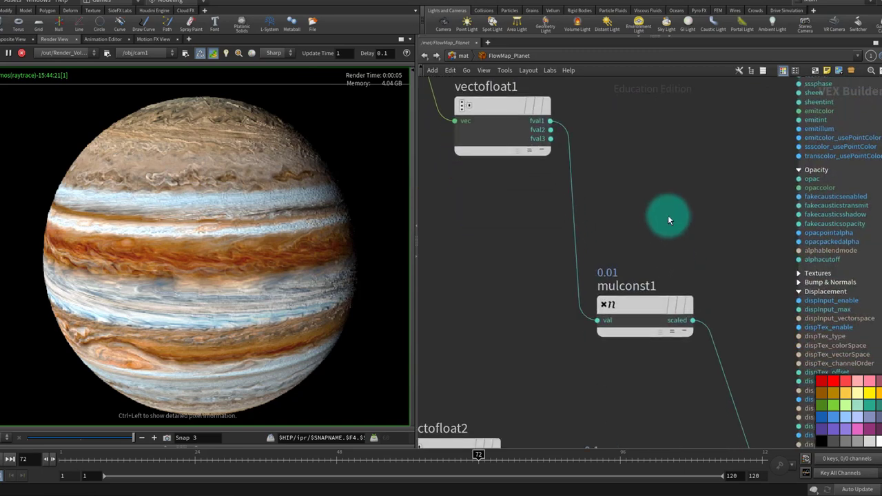
pyautogui.click(646, 314)
pyautogui.click(737, 118)
pyautogui.press('p')
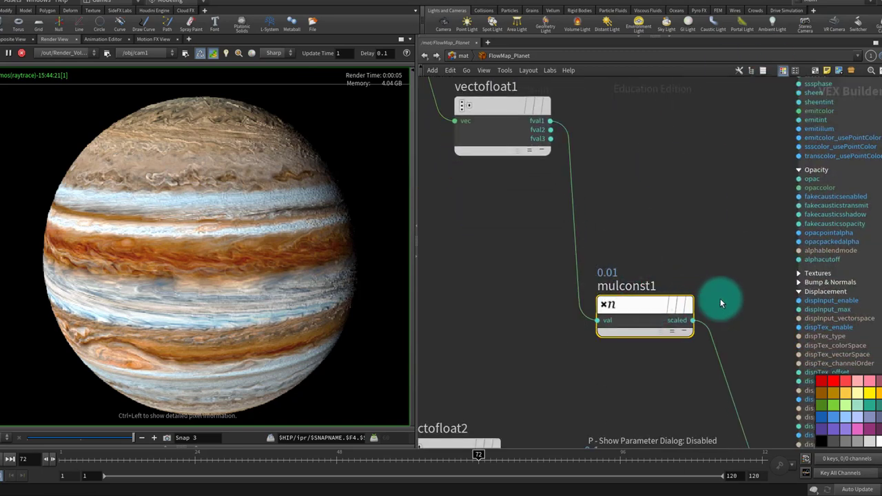
# - Inspect principledshader1's Displacement tab settings
pyautogui.moveTo(721, 298); pyautogui.dragTo(496, 202, button='middle')
pyautogui.click(622, 325)
pyautogui.press('p')
pyautogui.click(794, 82)
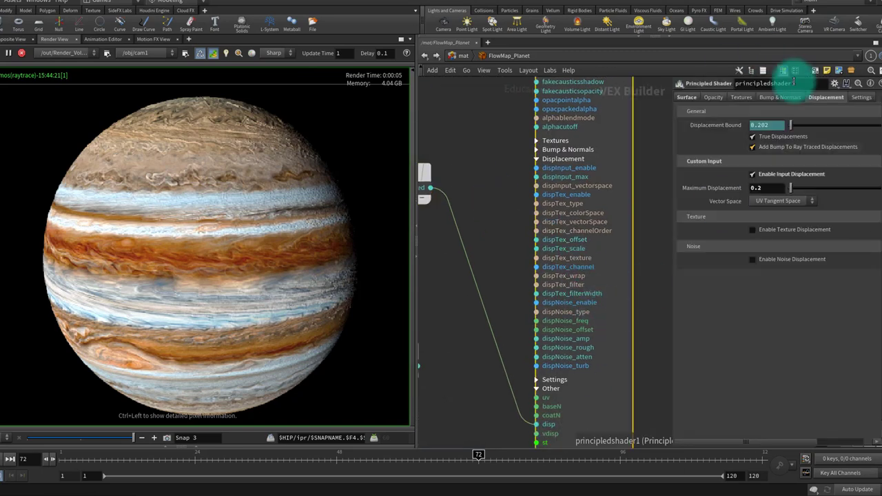
pyautogui.click(783, 178)
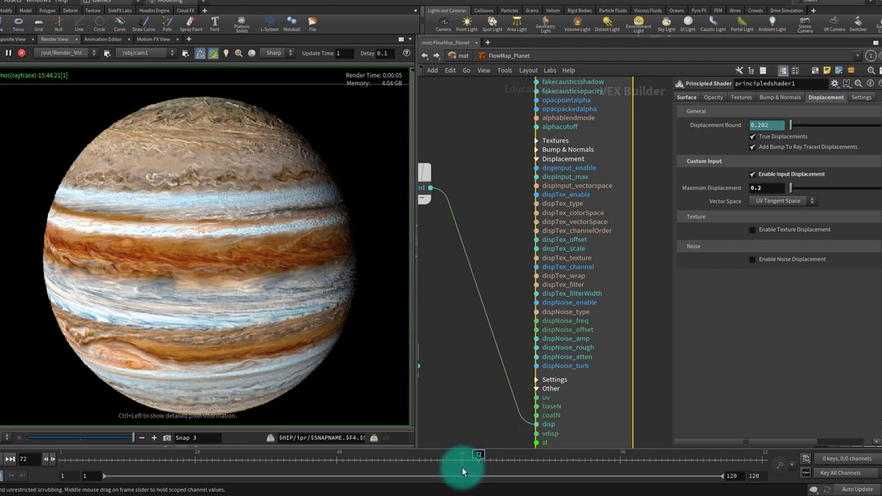
# - Recheck mulconst1's multiplier and the shader's displacement, then review vectofloat2 and mulconst3
pyautogui.moveTo(492, 181); pyautogui.dragTo(522, 231, button='middle')
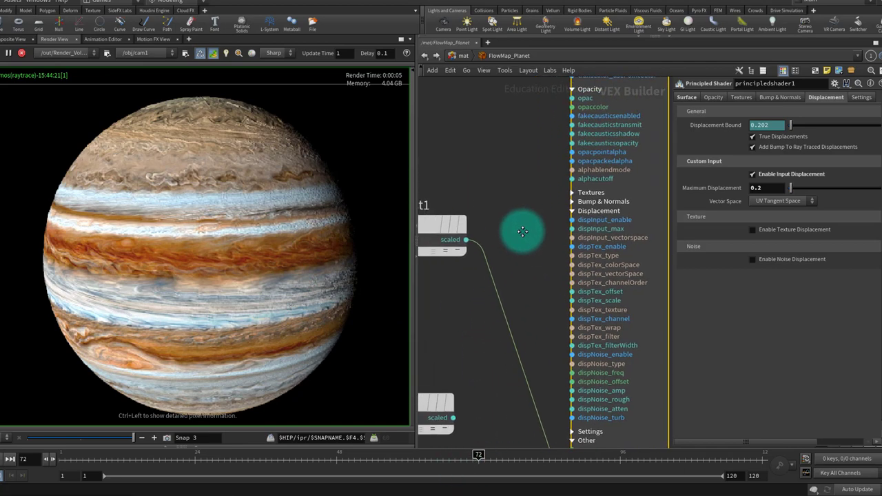
pyautogui.click(448, 253)
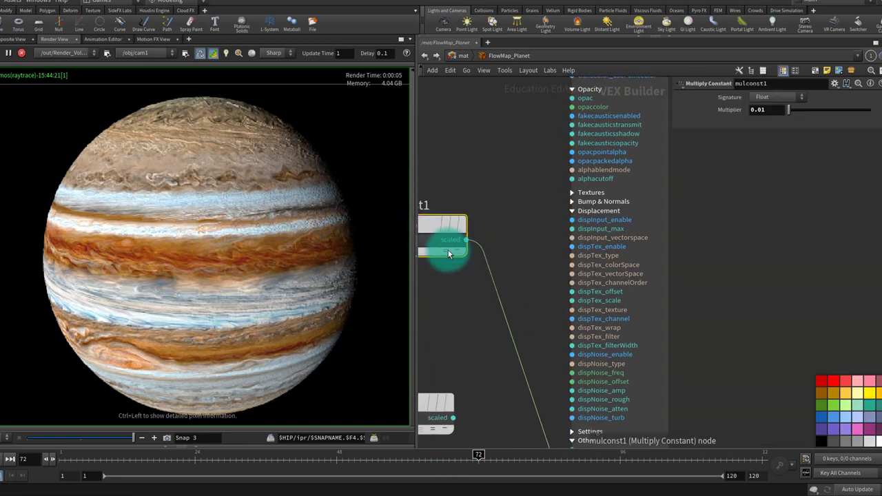
pyautogui.click(646, 257)
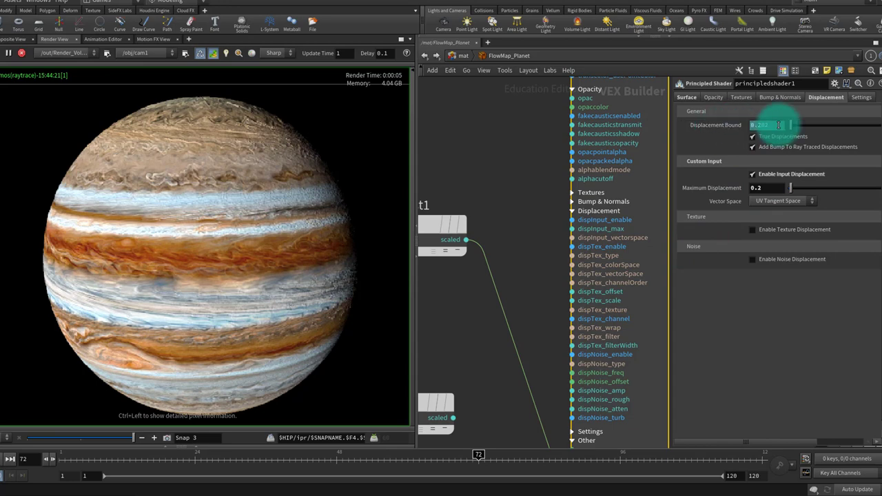
pyautogui.scroll(-3, 516, 227)
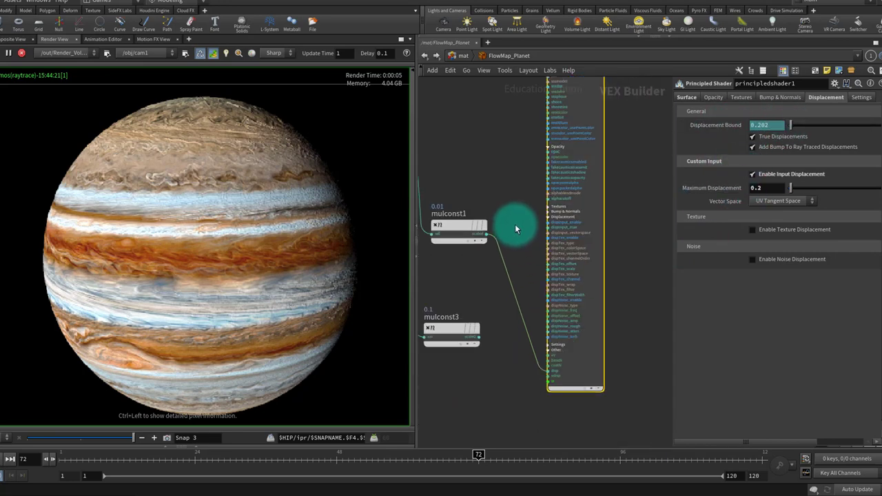
pyautogui.moveTo(515, 227); pyautogui.dragTo(501, 420, button='middle')
pyautogui.scroll(-2, 542, 316)
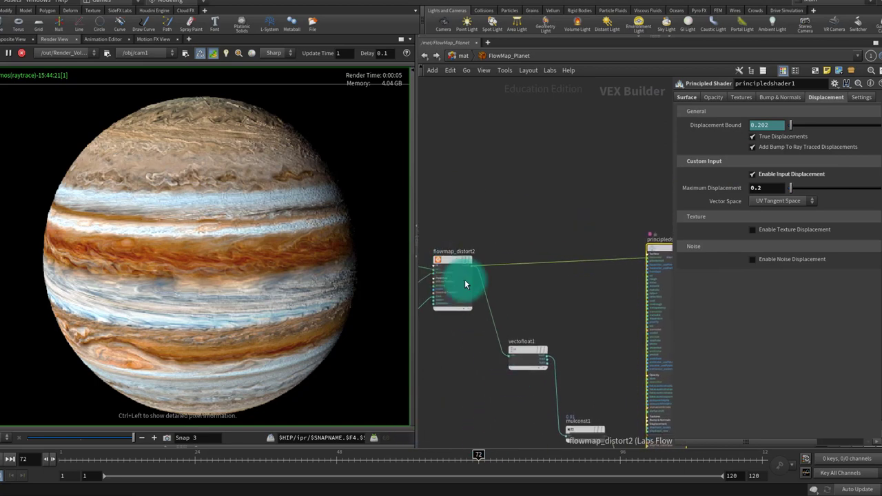
pyautogui.moveTo(584, 359); pyautogui.dragTo(560, 277, button='middle')
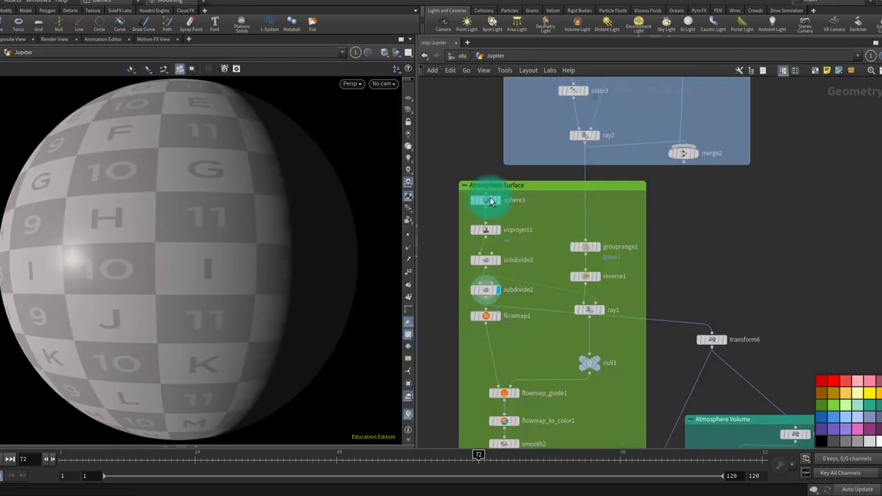
# - Preview transform6, then the Surface_Atmosphere output, in the viewport
pyautogui.click(485, 289)
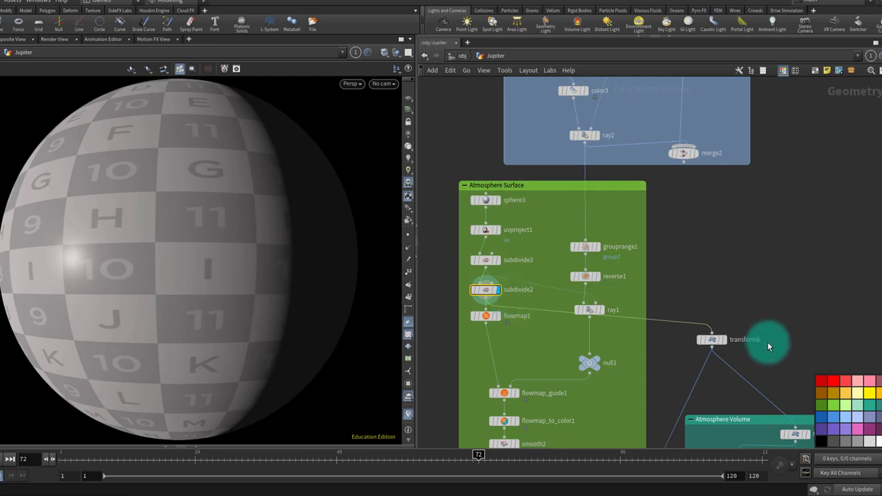
pyautogui.moveTo(735, 350); pyautogui.dragTo(711, 316, button='middle')
pyautogui.click(691, 308)
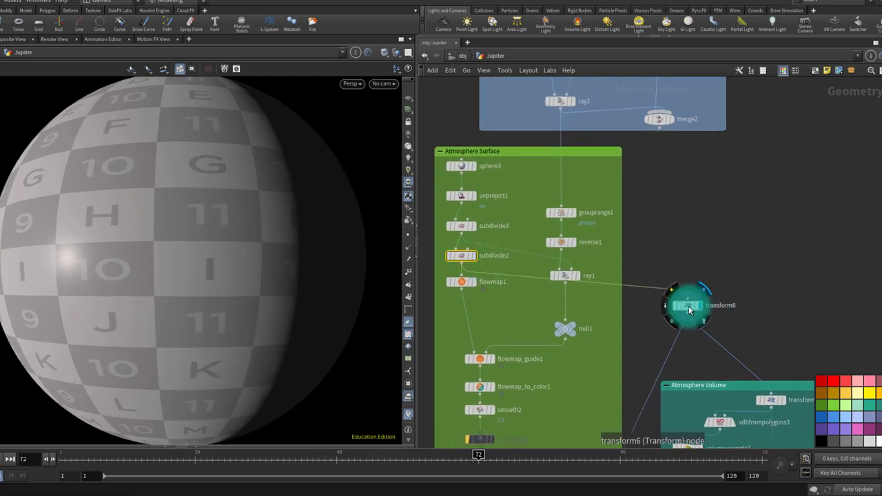
pyautogui.scroll(-6, 638, 379)
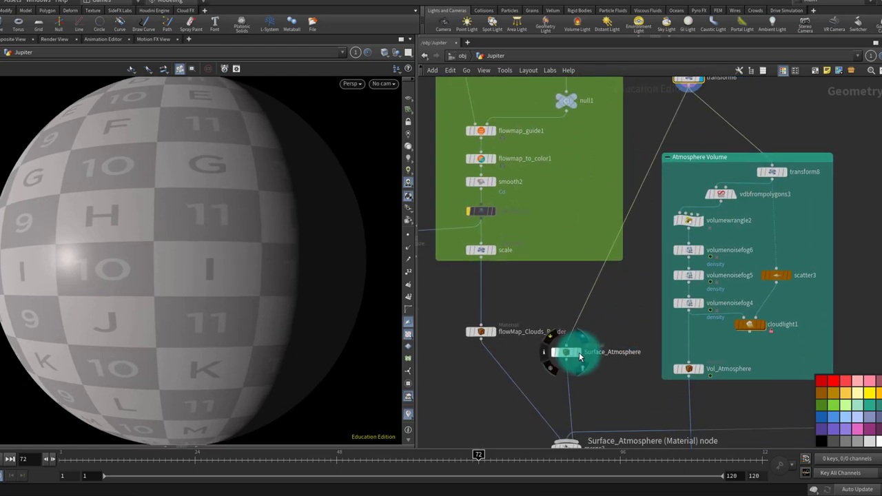
pyautogui.click(579, 352)
pyautogui.moveTo(594, 390); pyautogui.dragTo(584, 391, button='middle')
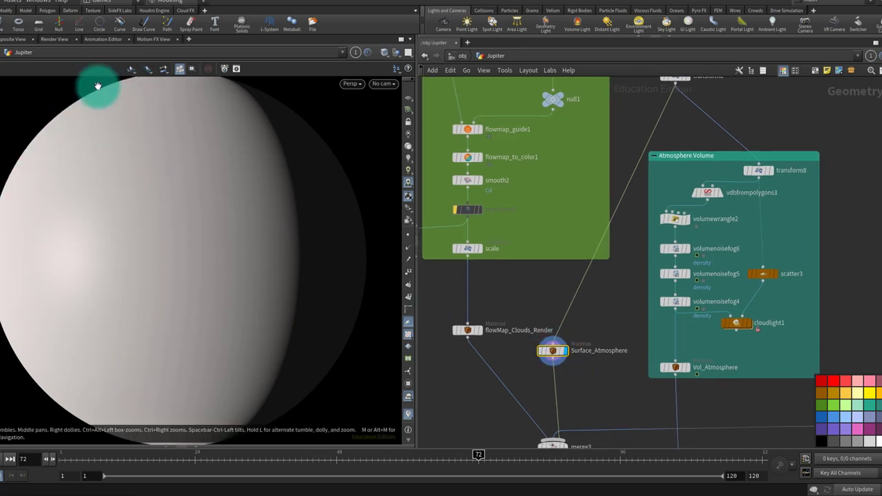
# - Switch to the Render View and zoom and pan around the rendered Jupiter
pyautogui.click(55, 39)
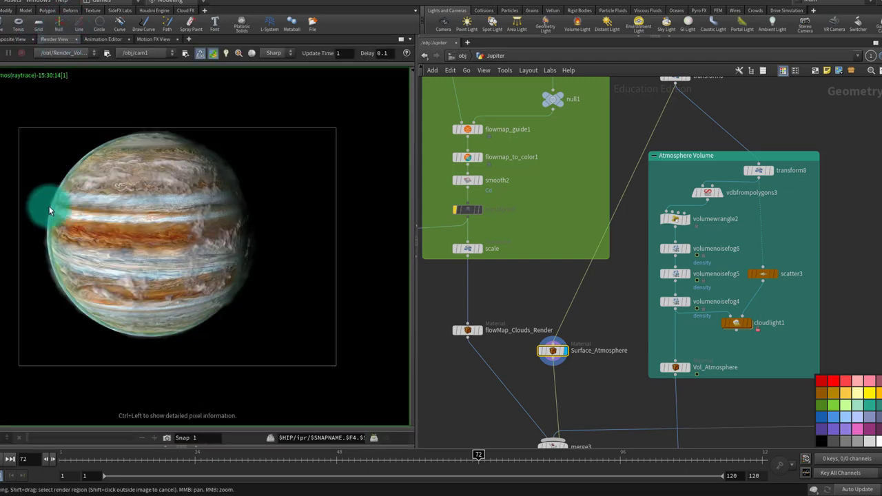
pyautogui.scroll(5, 55, 246)
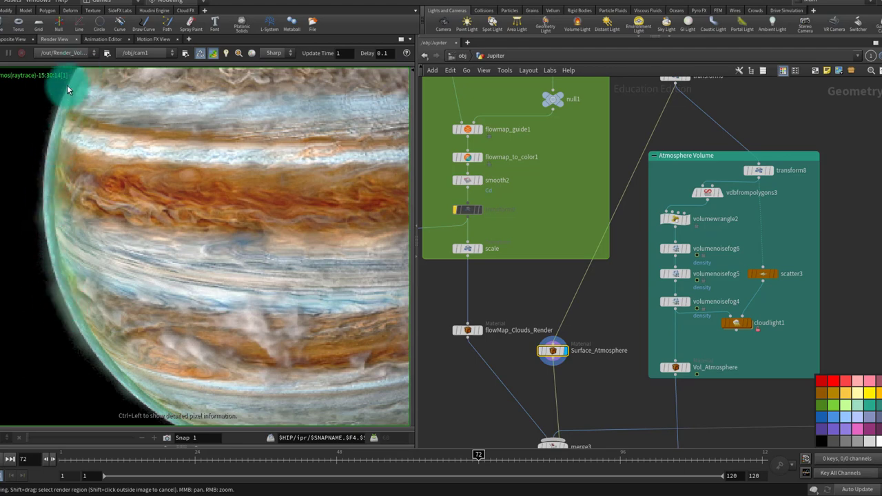
pyautogui.scroll(-5, 107, 354)
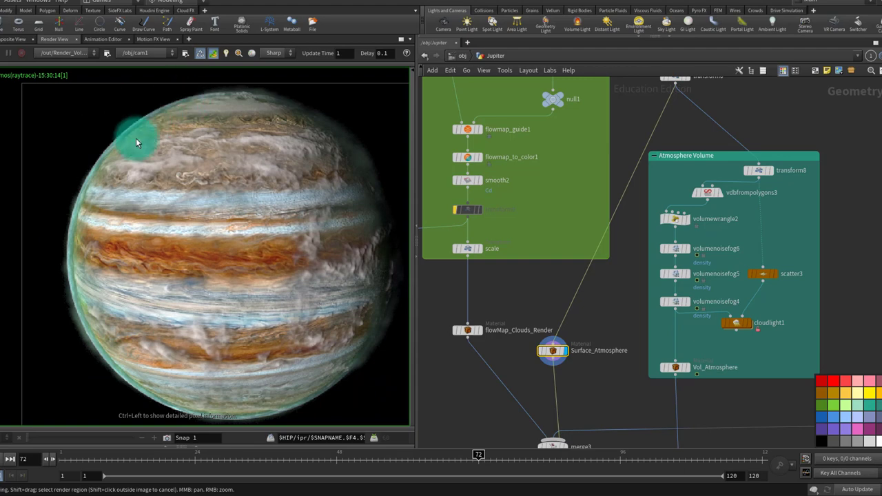
pyautogui.moveTo(157, 261); pyautogui.dragTo(128, 260, button='middle')
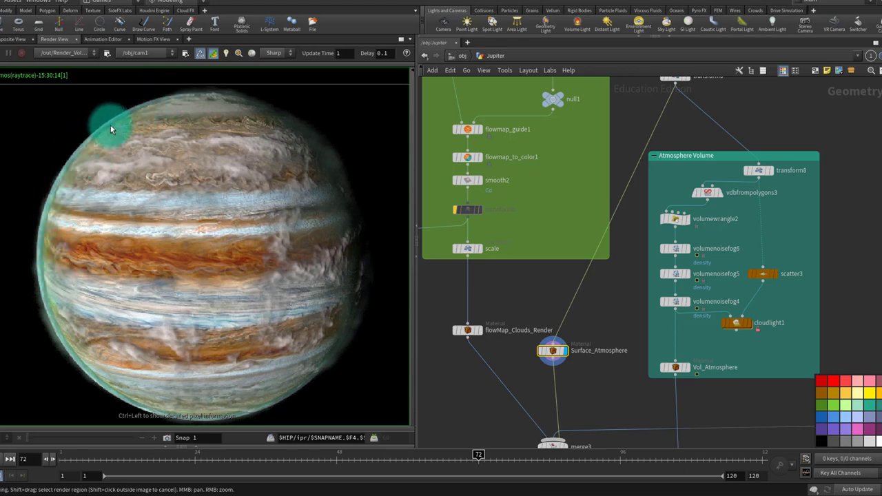
pyautogui.moveTo(629, 281); pyautogui.dragTo(575, 288, button='middle')
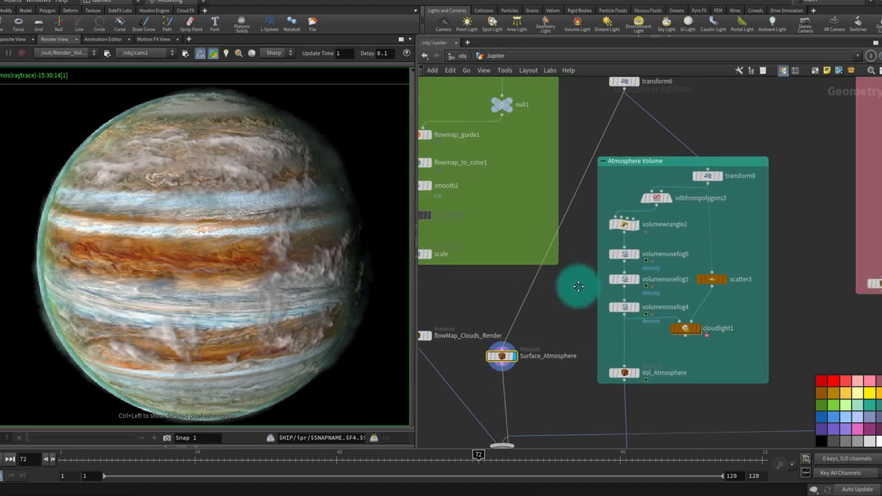
# - Inside the Surface shader, wire ramp2's ramp output into add1's third input
pyautogui.click(486, 30)
pyautogui.moveTo(721, 375); pyautogui.dragTo(681, 210, button='middle')
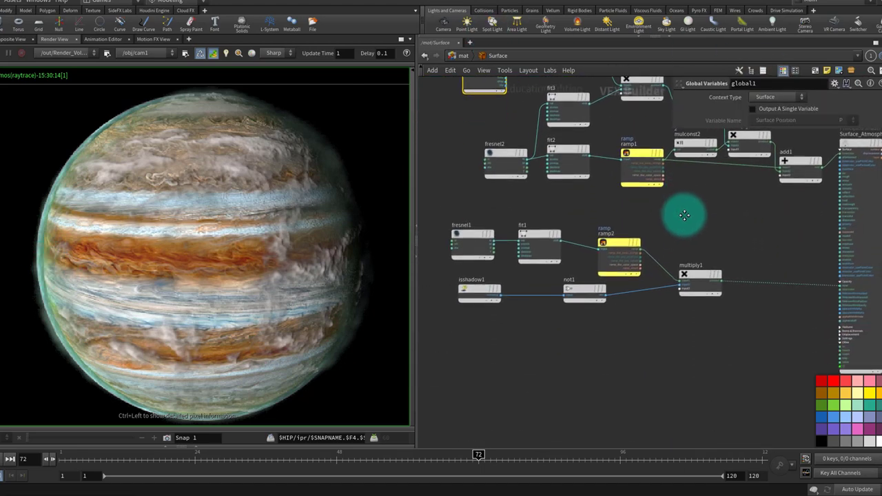
pyautogui.scroll(5, 546, 257)
pyautogui.moveTo(549, 258); pyautogui.dragTo(621, 299, button='middle')
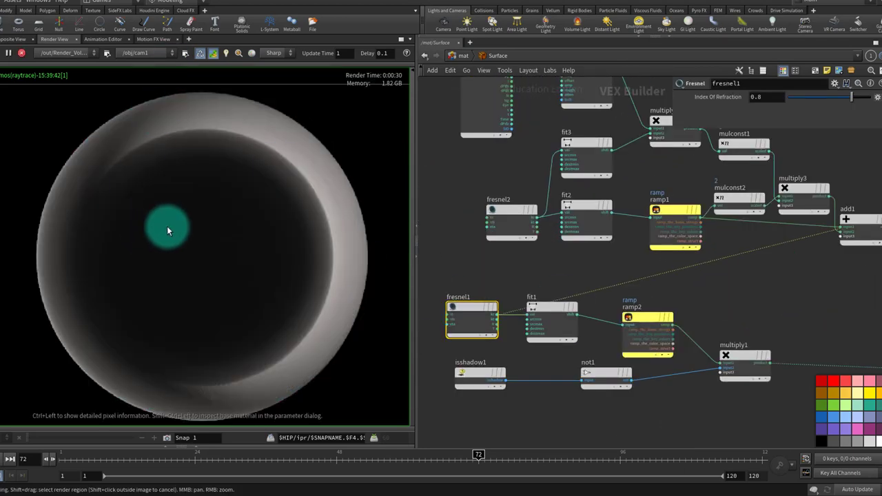
pyautogui.moveTo(781, 266); pyautogui.dragTo(456, 377, button='middle')
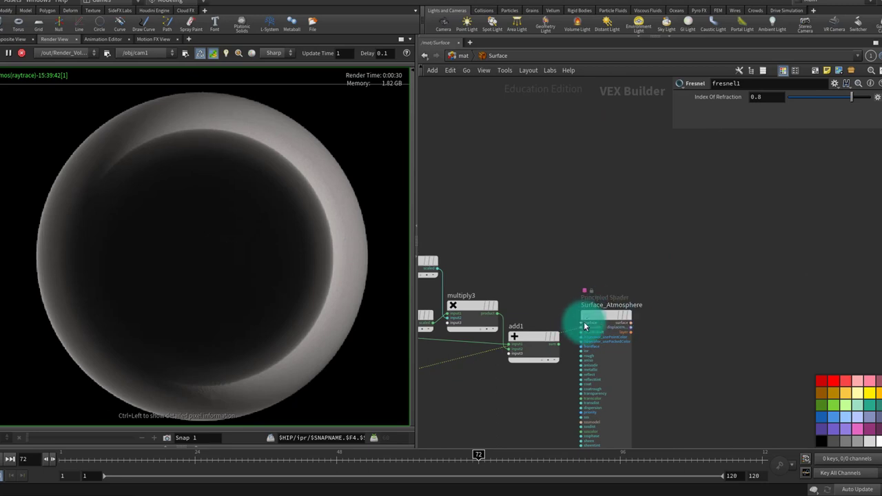
pyautogui.moveTo(510, 402); pyautogui.dragTo(695, 241, button='middle')
pyautogui.scroll(2, 586, 259)
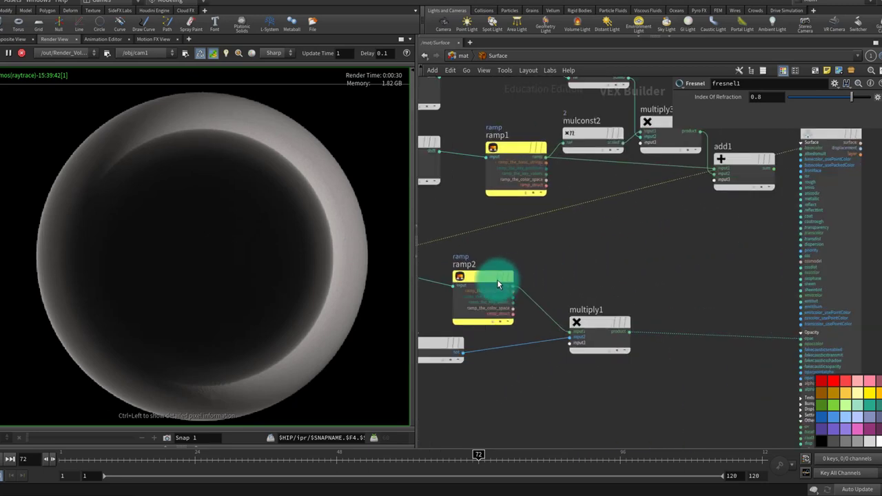
pyautogui.moveTo(517, 287)
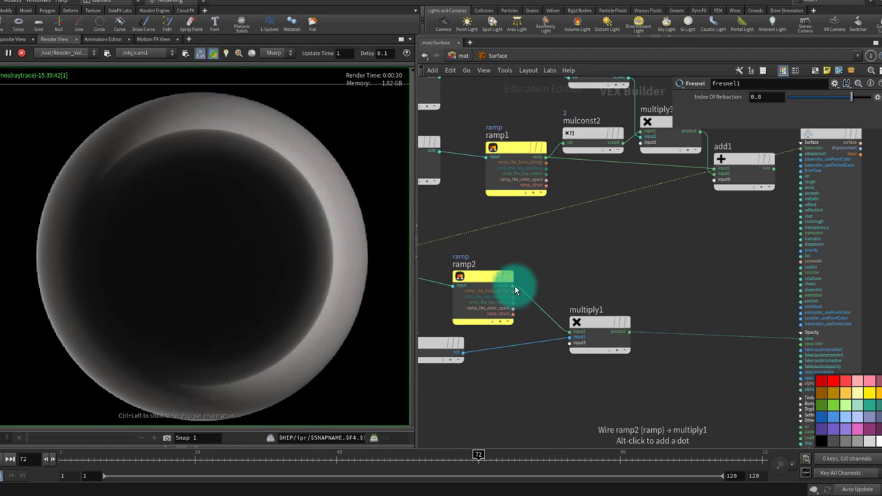
pyautogui.moveTo(512, 283); pyautogui.dragTo(666, 223)
pyautogui.moveTo(486, 279)
pyautogui.mouseDown()
pyautogui.moveTo(513, 274)
pyautogui.moveTo(486, 271)
pyautogui.mouseUp()
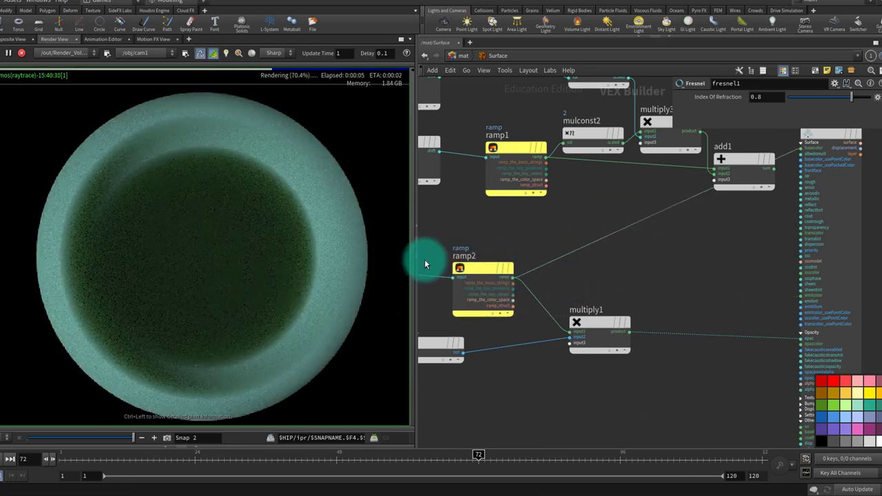
# - Pan through the Surface network reviewing multiply2, mulconst1, turbnoise1, fit2, fit3, ramp1 and ramp2
pyautogui.moveTo(675, 266); pyautogui.dragTo(586, 223, button='middle')
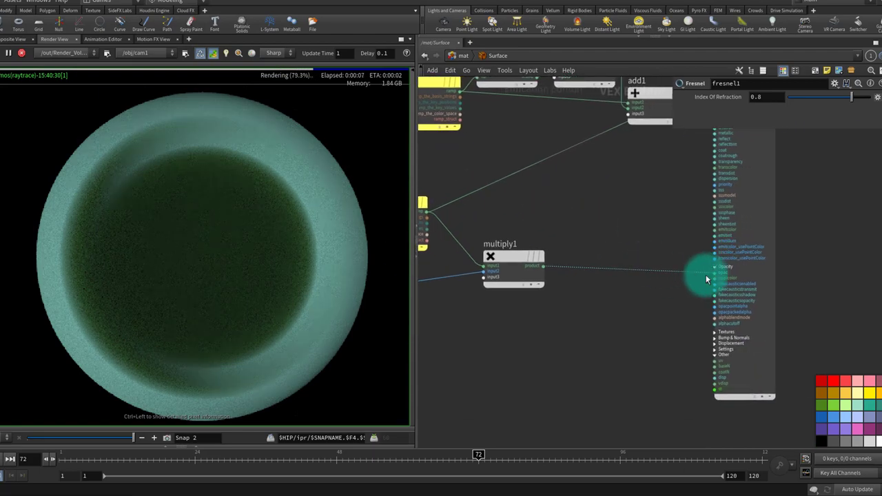
pyautogui.scroll(-3, 637, 297)
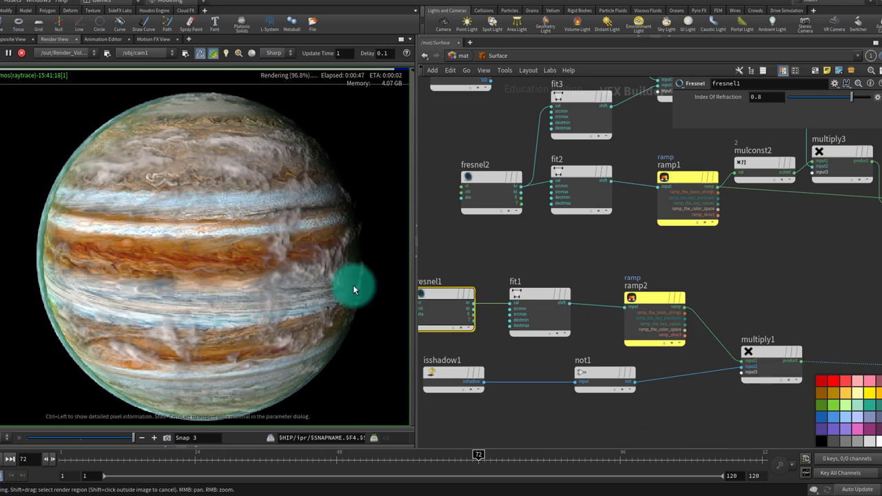
pyautogui.moveTo(767, 262); pyautogui.dragTo(606, 407, button='middle')
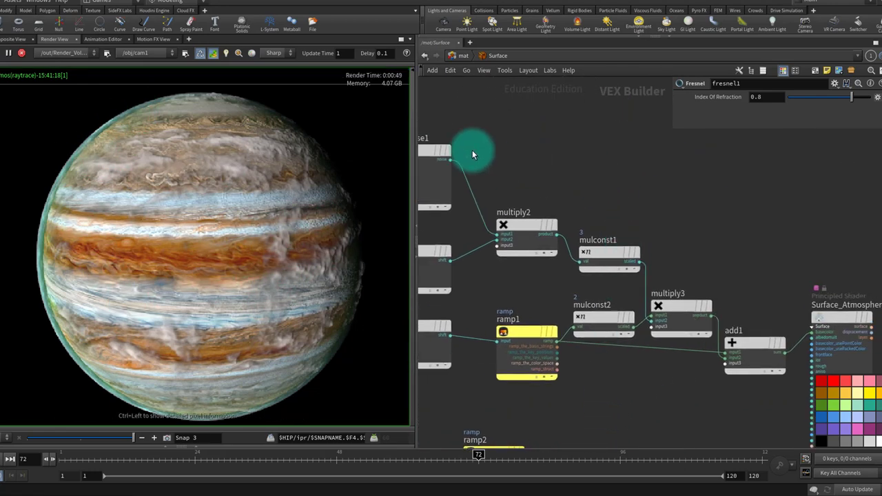
pyautogui.click(437, 234)
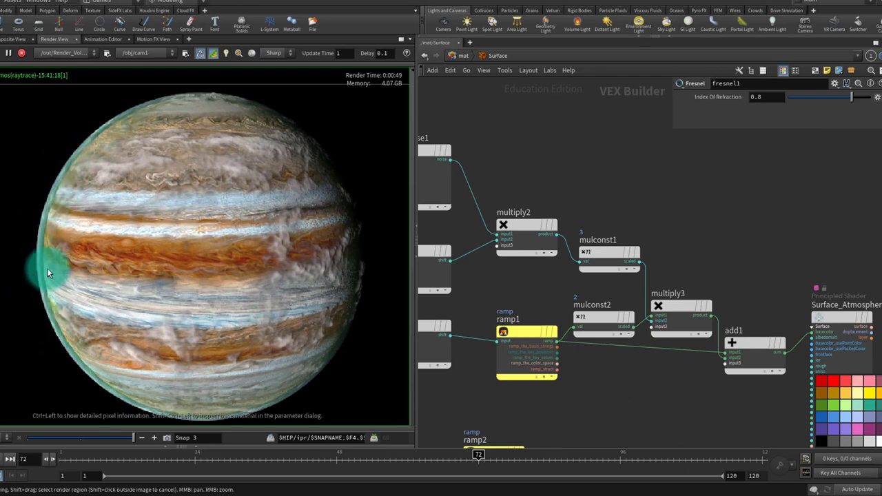
pyautogui.moveTo(608, 239); pyautogui.dragTo(771, 200, button='middle')
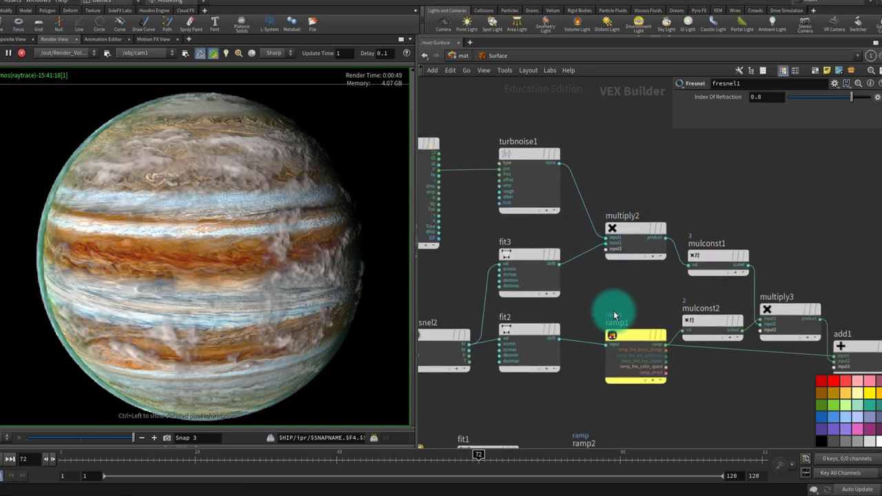
pyautogui.moveTo(613, 315); pyautogui.dragTo(662, 205, button='middle')
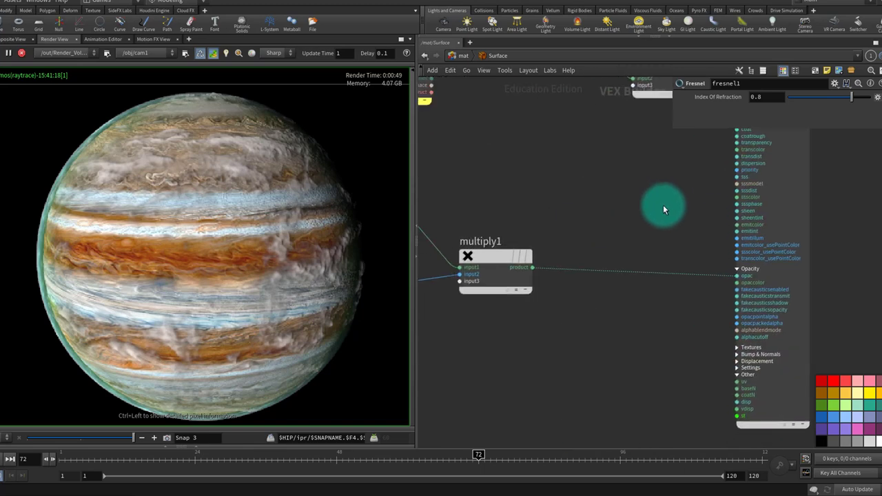
pyautogui.moveTo(569, 214); pyautogui.dragTo(771, 249, button='middle')
pyautogui.moveTo(677, 255); pyautogui.dragTo(660, 313, button='middle')
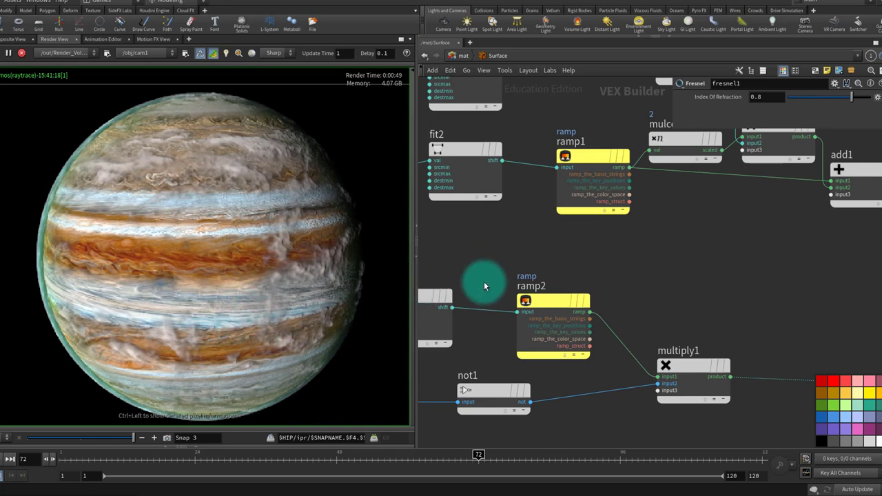
pyautogui.moveTo(510, 264); pyautogui.dragTo(681, 248, button='middle')
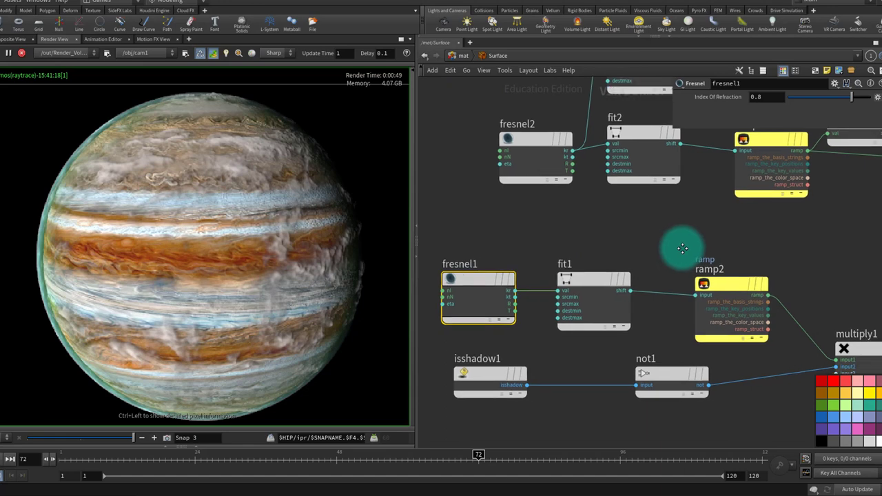
pyautogui.moveTo(465, 377); pyautogui.dragTo(565, 378)
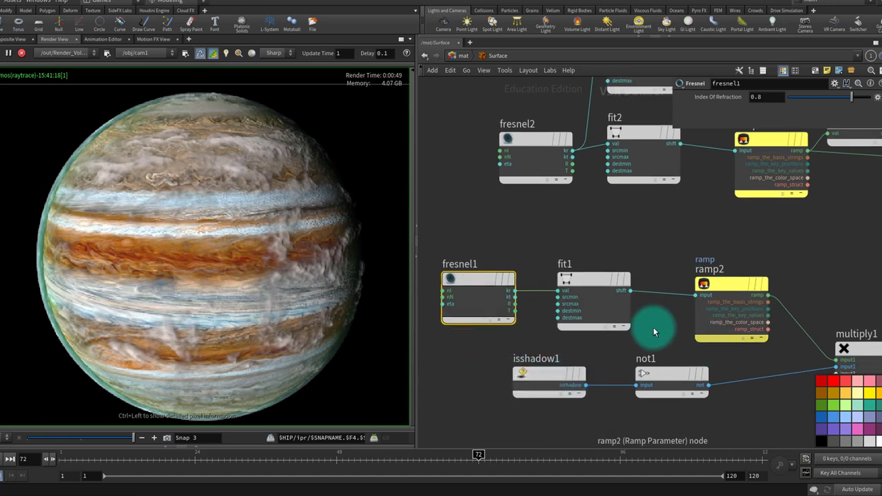
pyautogui.moveTo(709, 354); pyautogui.dragTo(689, 325, button='middle')
pyautogui.click(503, 339)
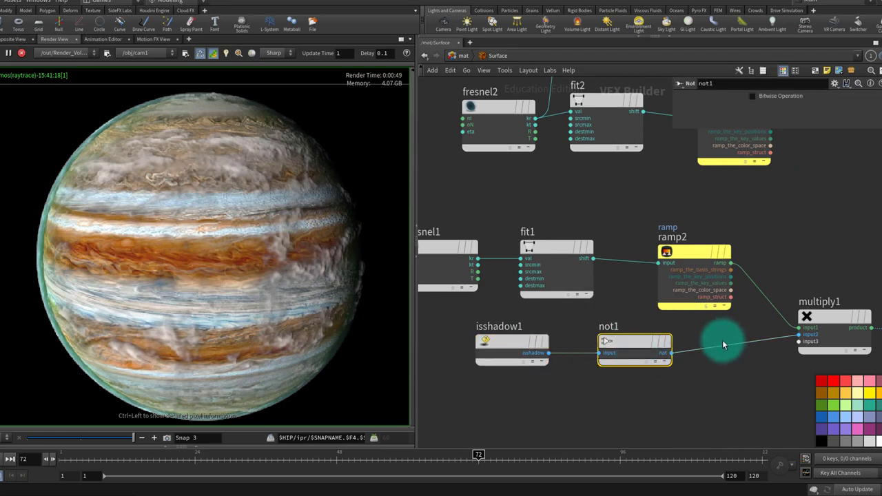
pyautogui.moveTo(709, 325); pyautogui.dragTo(441, 403)
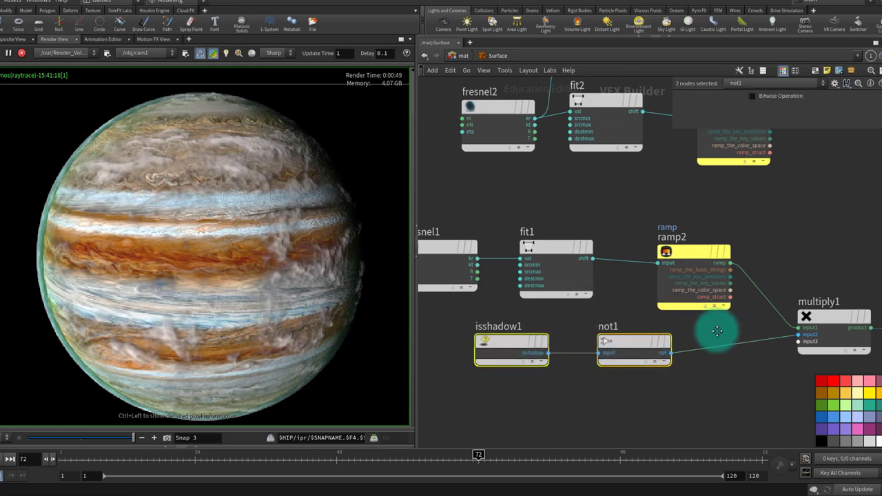
pyautogui.moveTo(713, 331); pyautogui.dragTo(612, 352, button='middle')
pyautogui.scroll(-2, 645, 312)
pyautogui.scroll(-2, 645, 312)
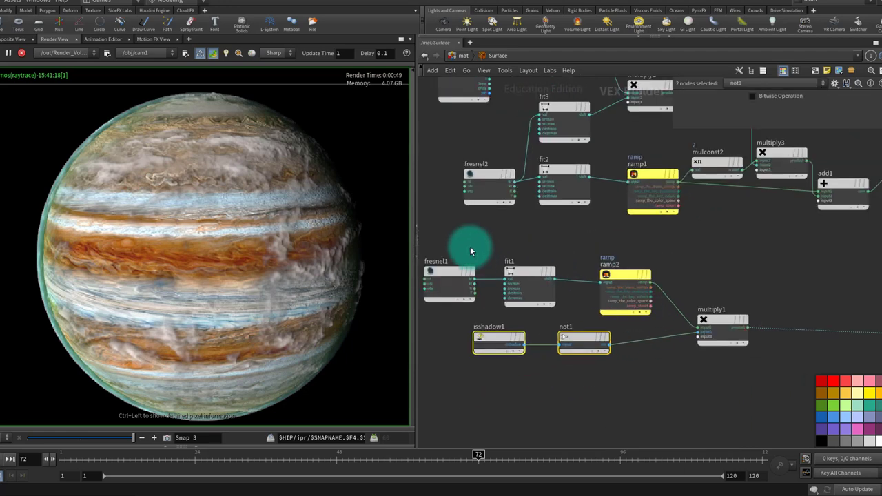
pyautogui.moveTo(813, 296); pyautogui.dragTo(640, 285, button='middle')
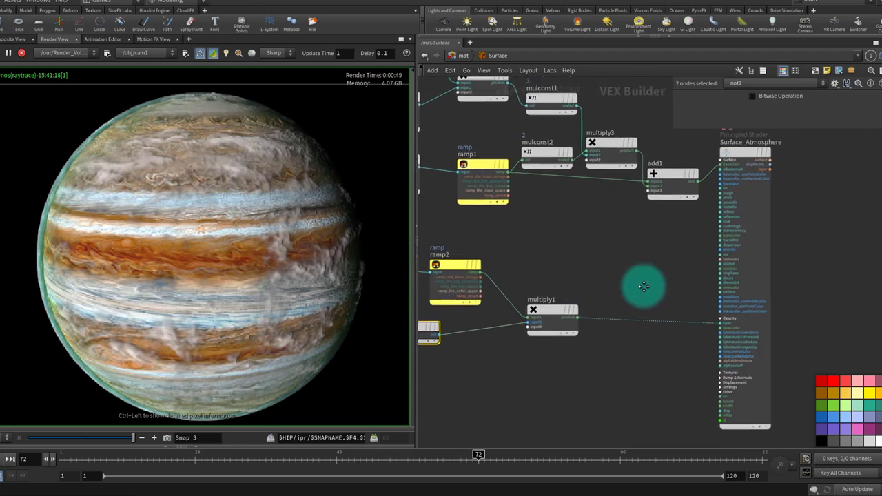
pyautogui.scroll(4, 661, 331)
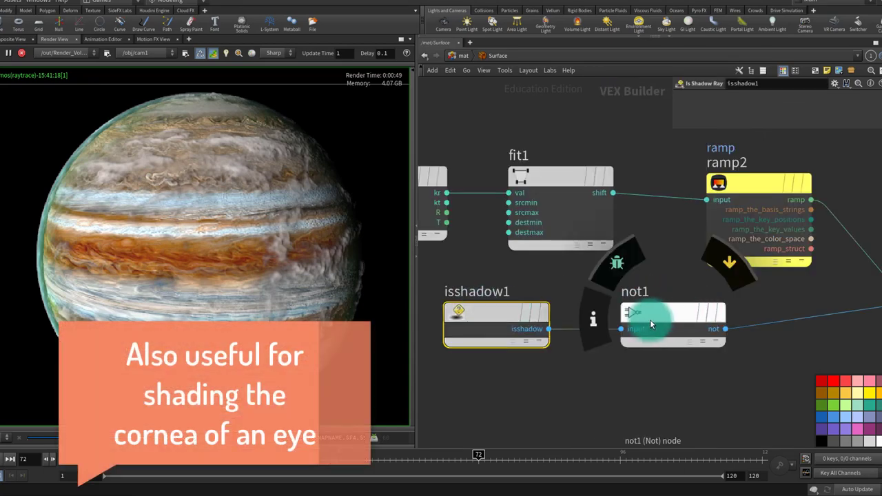
pyautogui.click(655, 318)
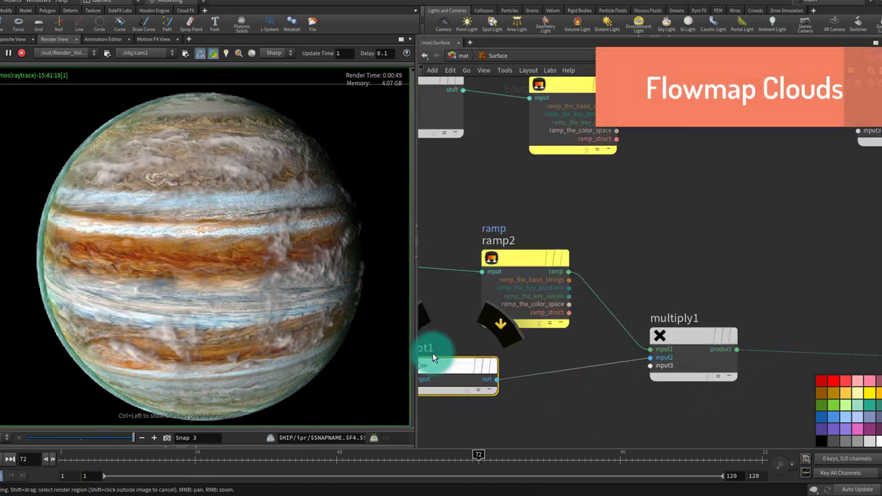
# - Leave the material network and return to /obj/Jupiter via the path bar
pyautogui.click(456, 56)
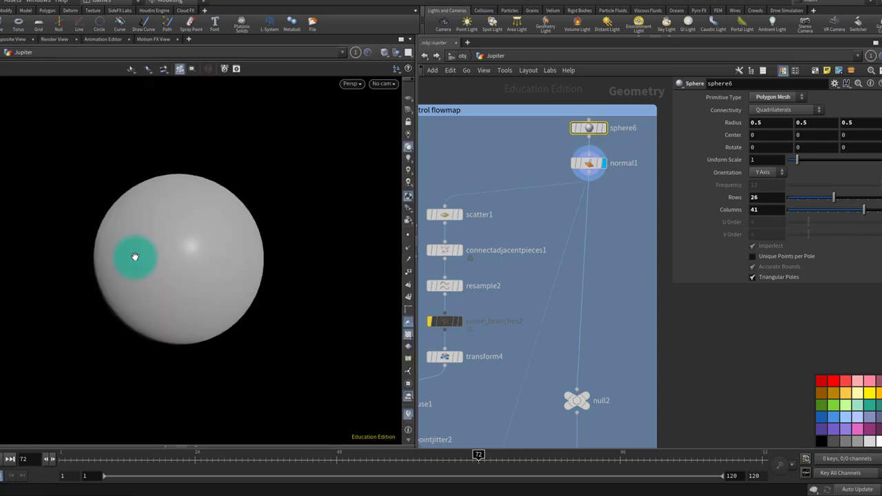
# - Preview scatter1's points, connectadjacentpieces1's wireframe and resample2's curves on the sphere
pyautogui.moveTo(672, 237); pyautogui.dragTo(640, 219)
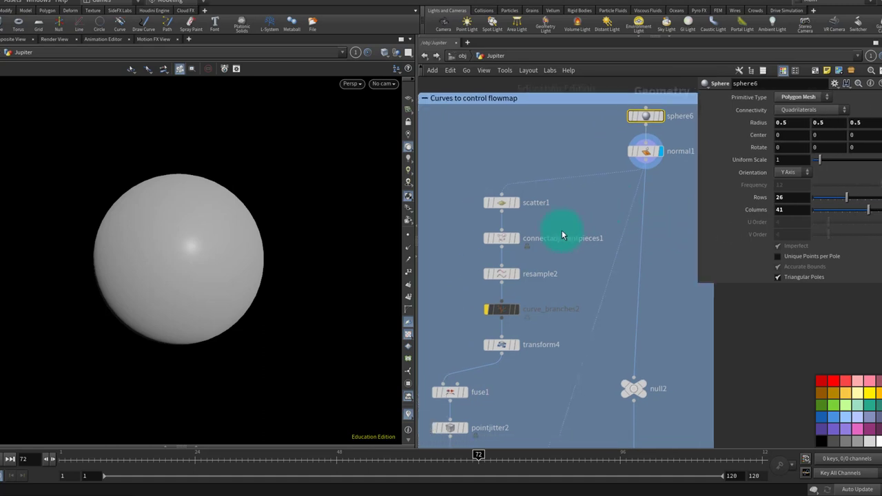
pyautogui.click(520, 204)
pyautogui.click(502, 203)
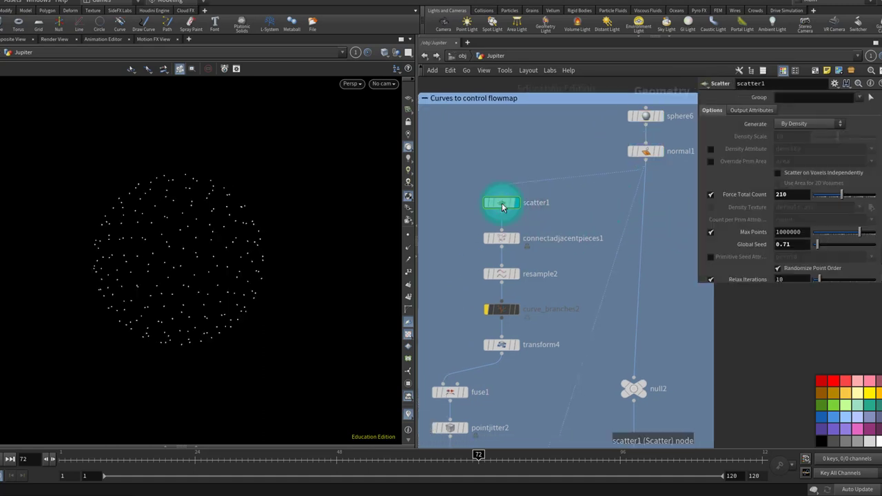
pyautogui.click(516, 238)
pyautogui.click(501, 238)
pyautogui.moveTo(160, 239)
pyautogui.mouseDown()
pyautogui.moveTo(199, 253)
pyautogui.moveTo(268, 226)
pyautogui.moveTo(138, 225)
pyautogui.moveTo(155, 227)
pyautogui.mouseUp()
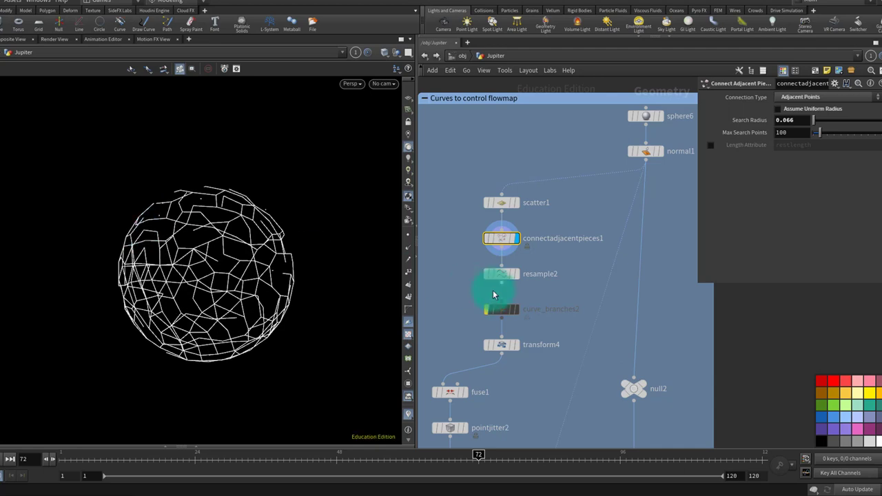
pyautogui.click(515, 273)
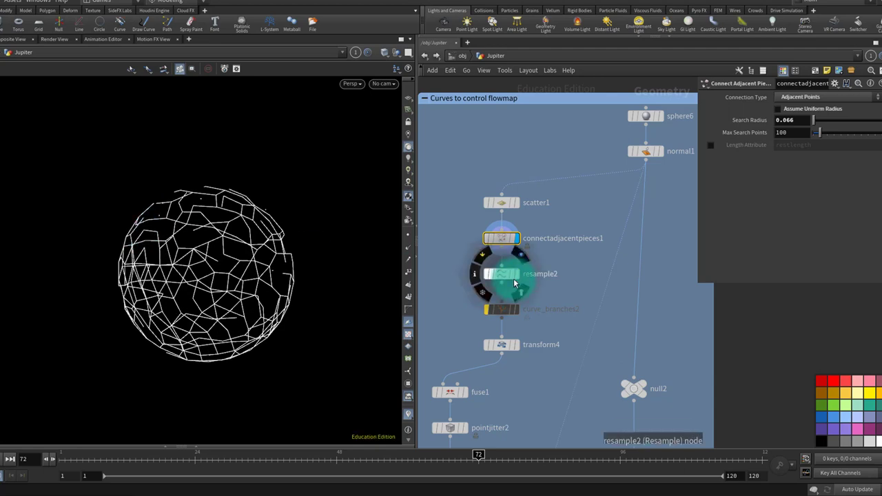
# - Preview transform4's scaled sphere, pointjitter2, smooth3 and the red-coloured curves
pyautogui.click(517, 344)
pyautogui.click(507, 344)
pyautogui.moveTo(472, 393); pyautogui.dragTo(489, 308, button='middle')
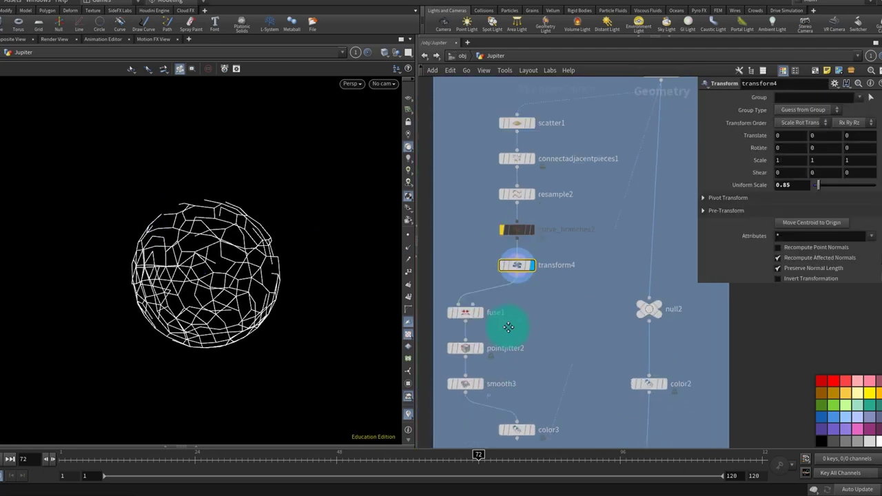
pyautogui.click(480, 344)
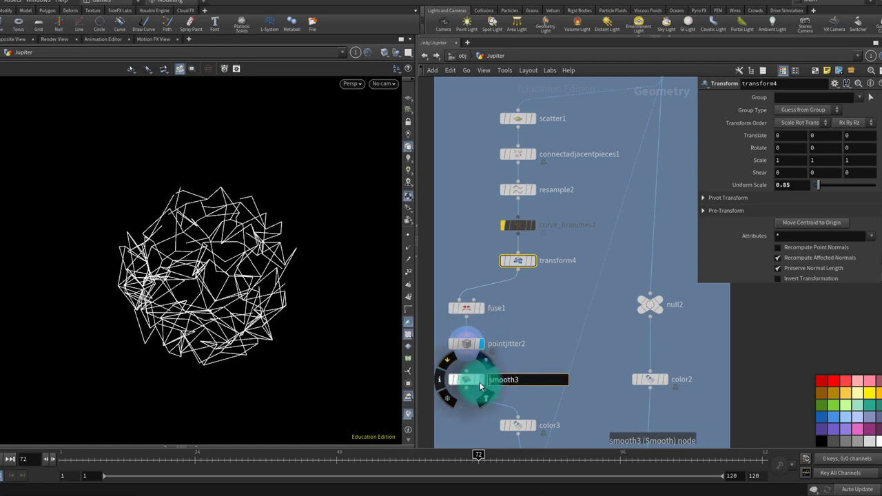
pyautogui.click(479, 381)
pyautogui.click(531, 427)
# - Preview ray2's projected curves, then grouprange1 with its yellow-highlighted group
pyautogui.moveTo(532, 429); pyautogui.dragTo(517, 264, button='middle')
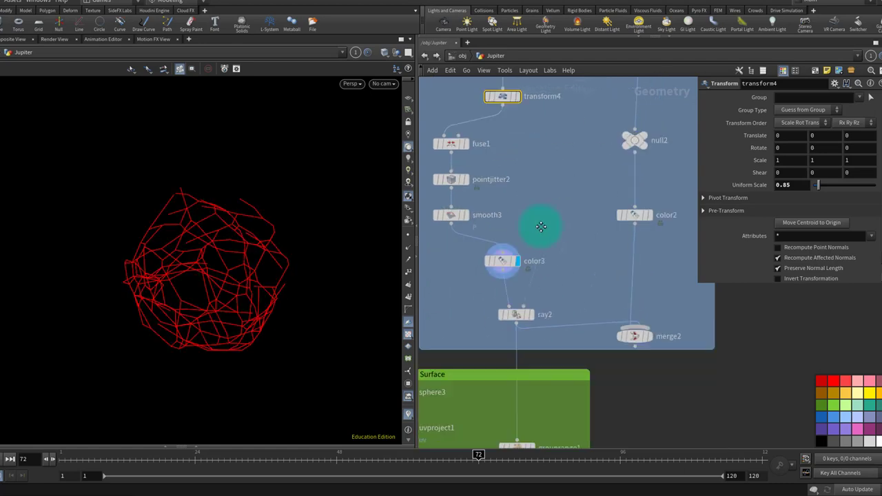
pyautogui.click(529, 313)
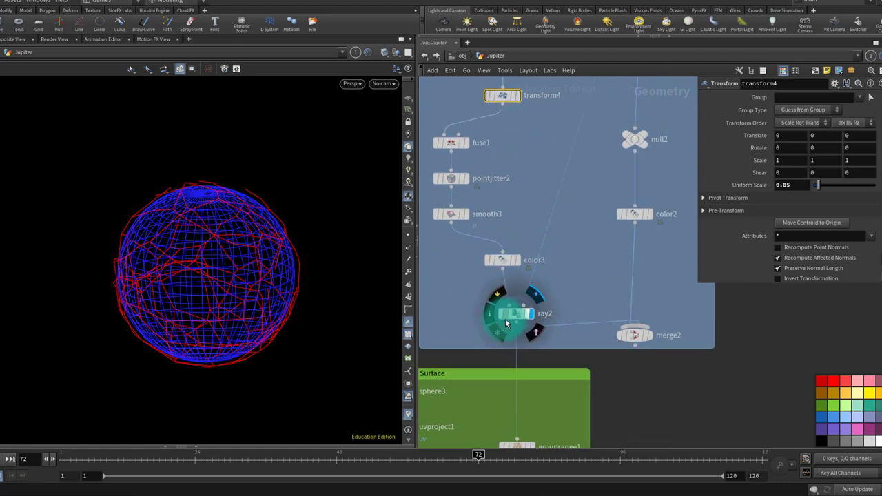
pyautogui.click(507, 318)
pyautogui.moveTo(566, 375); pyautogui.dragTo(611, 179, button='middle')
pyautogui.click(578, 253)
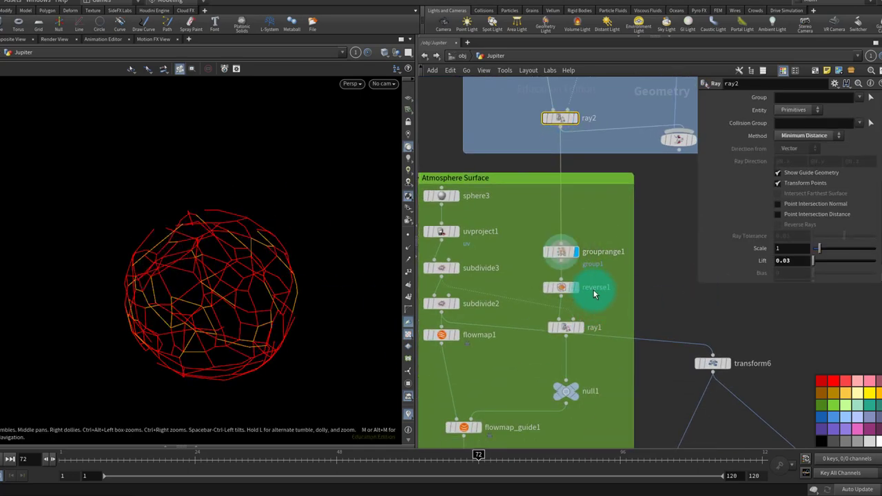
# - Display ray1's projected curves and orbit the sphere to inspect them
pyautogui.click(587, 282)
pyautogui.click(583, 313)
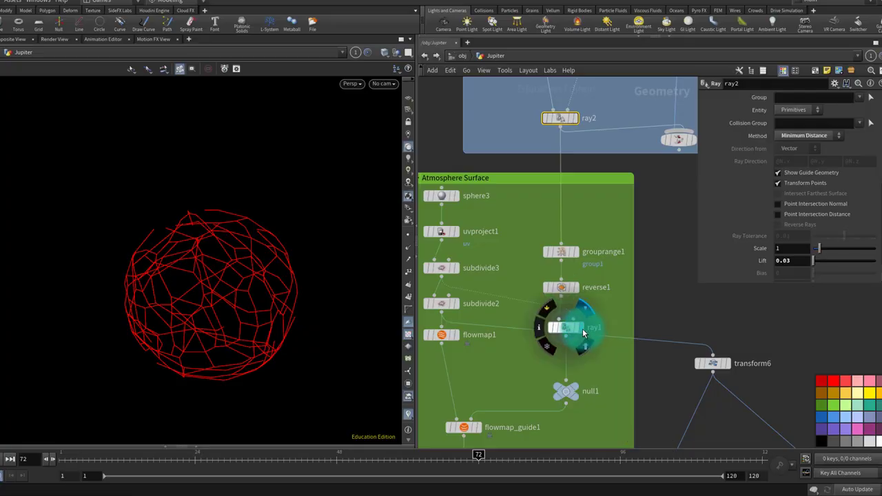
pyautogui.click(569, 335)
pyautogui.moveTo(133, 208); pyautogui.dragTo(270, 192)
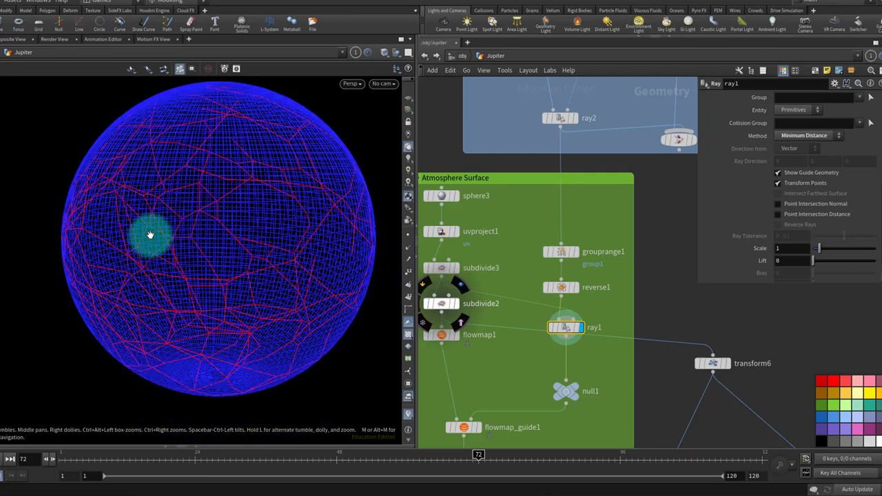
pyautogui.moveTo(321, 199); pyautogui.dragTo(291, 250)
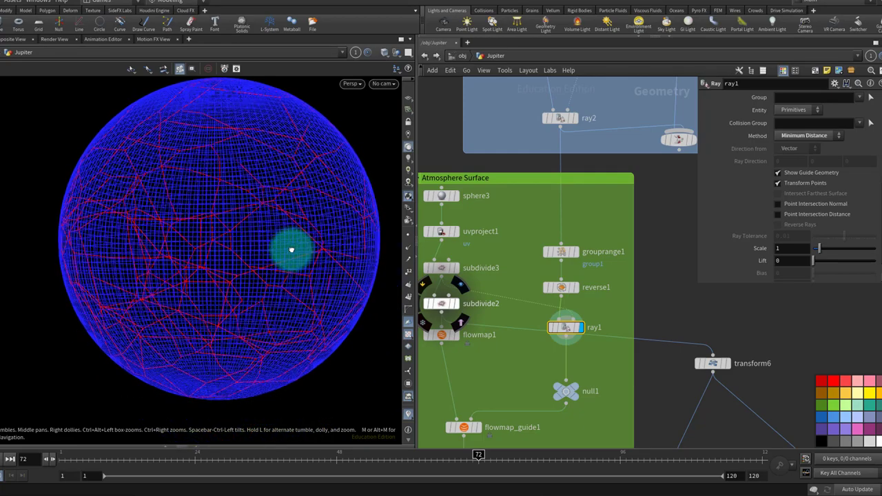
pyautogui.moveTo(535, 361); pyautogui.dragTo(535, 250, button='middle')
# - Display flowmap_guide1, then flowmap_to_color1 showing the flowmap as red and green
pyautogui.click(467, 312)
pyautogui.click(480, 312)
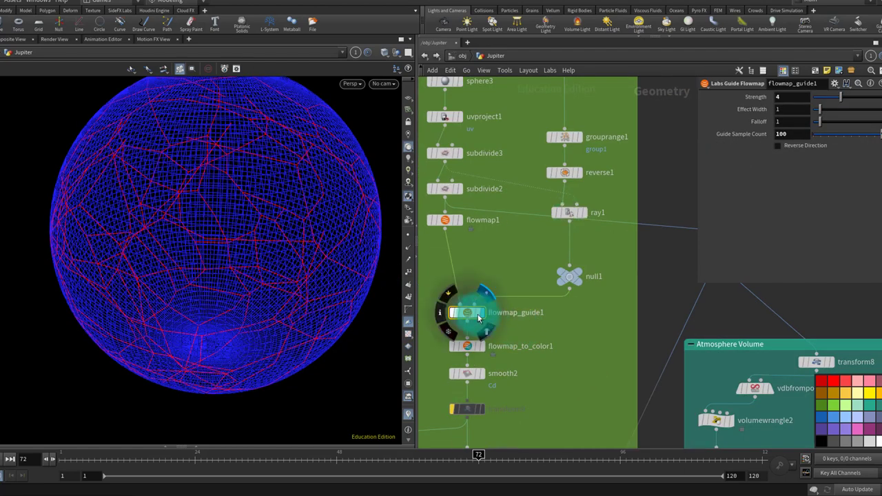
pyautogui.click(481, 346)
pyautogui.click(467, 345)
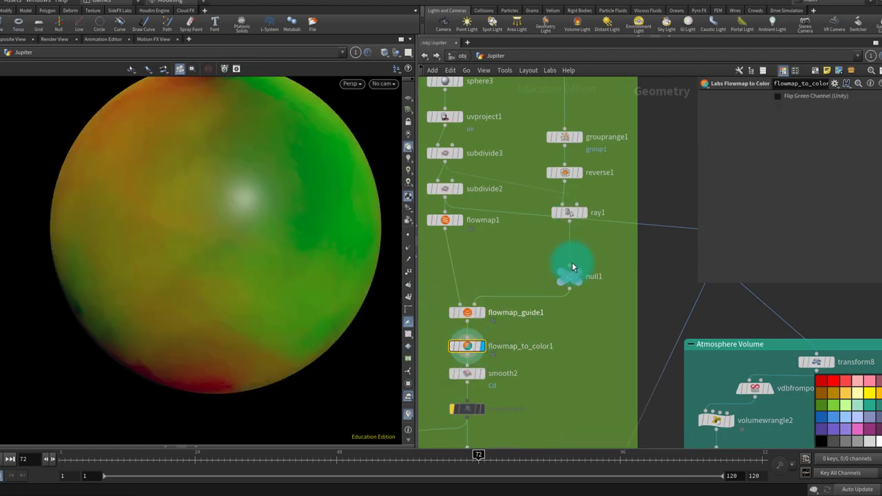
pyautogui.click(467, 314)
# - Orbit the coloured sphere and check the Clouds_4k.png diffuse texture path
pyautogui.moveTo(112, 227); pyautogui.dragTo(248, 220)
pyautogui.moveTo(476, 373); pyautogui.dragTo(478, 311, button='middle')
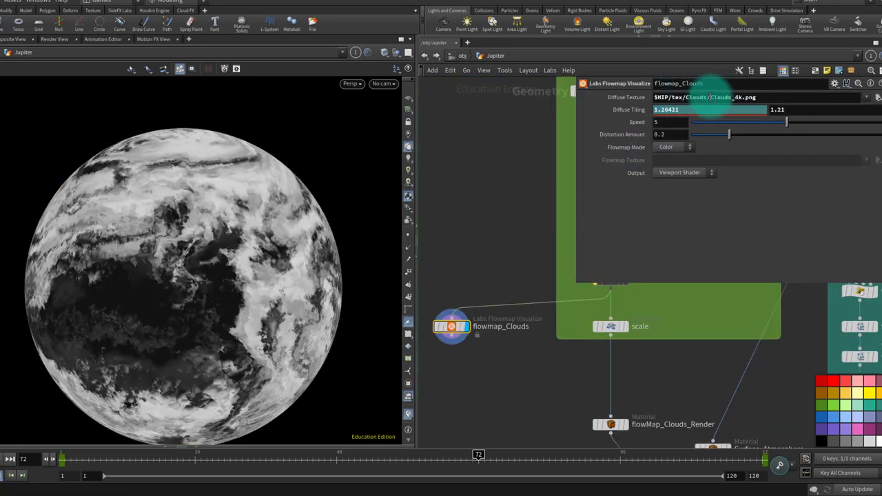
pyautogui.moveTo(710, 98); pyautogui.dragTo(782, 100)
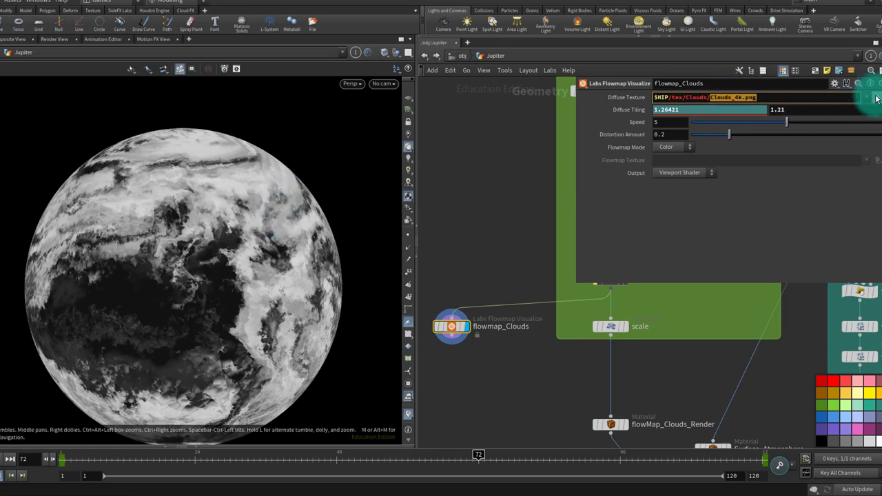
pyautogui.click(876, 97)
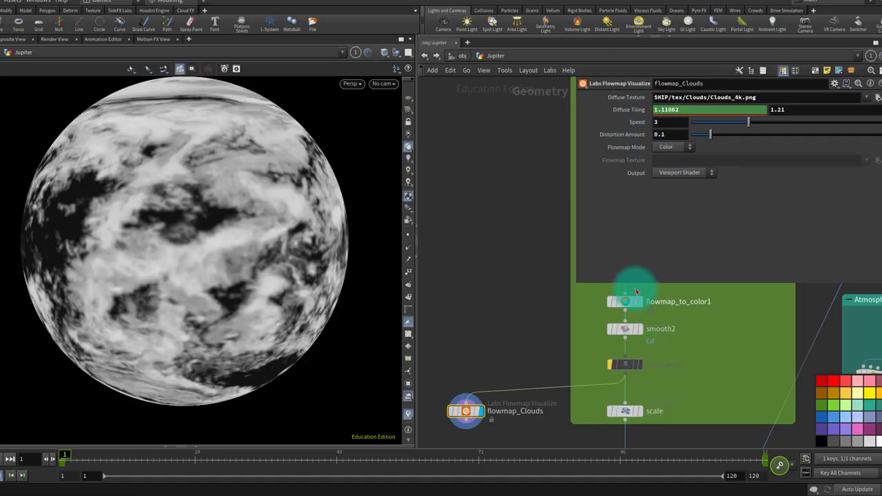
# - Play the animation to watch clouds flow at speed 3 and distortion 0.1
pyautogui.scroll(2, 647, 316)
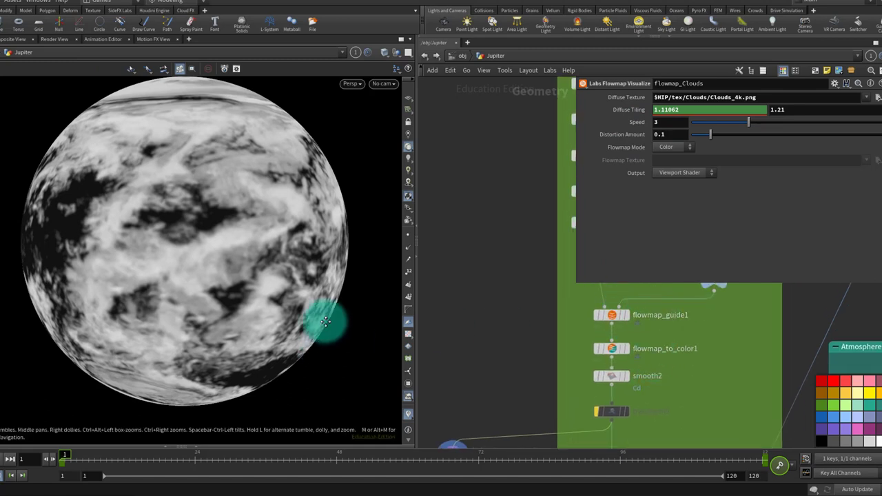
pyautogui.moveTo(324, 315); pyautogui.dragTo(312, 343, button='middle')
pyautogui.click(10, 459)
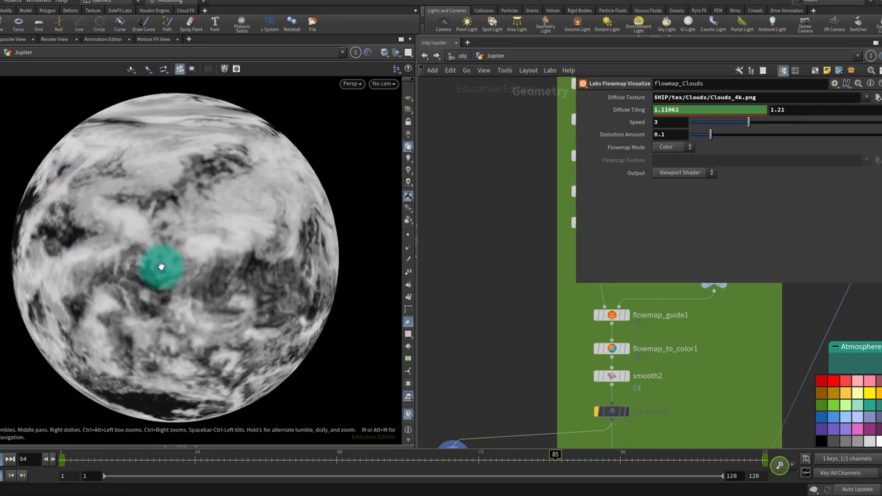
pyautogui.click(10, 459)
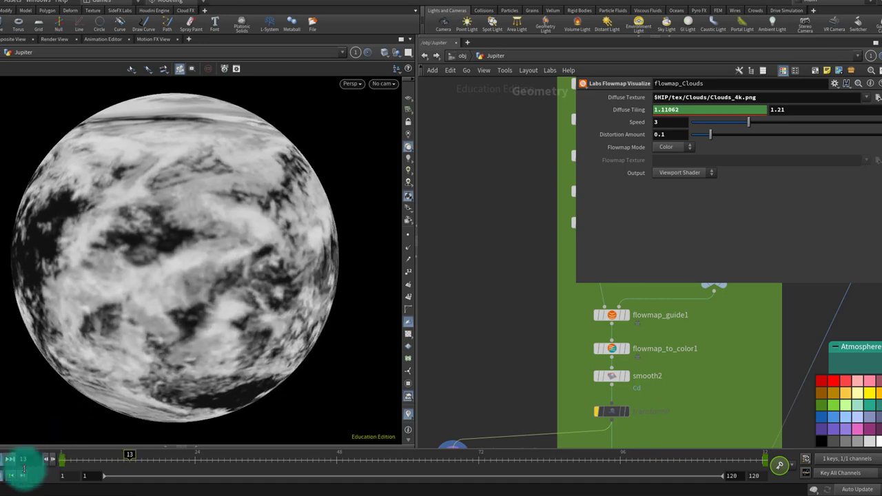
pyautogui.click(184, 295)
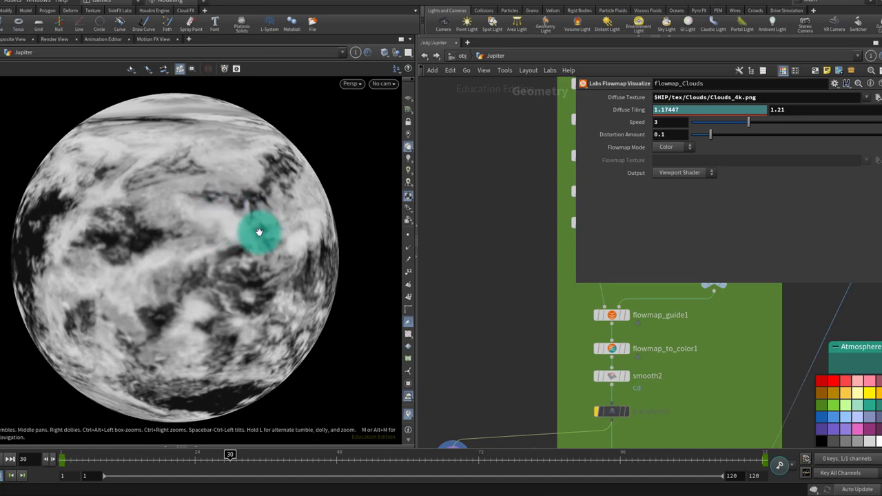
# - Inspect the clouds shader's vectofloat1 and mulconst1 nodes, then return to /mat
pyautogui.doubleClick(676, 404)
pyautogui.moveTo(553, 292); pyautogui.dragTo(614, 366, button='middle')
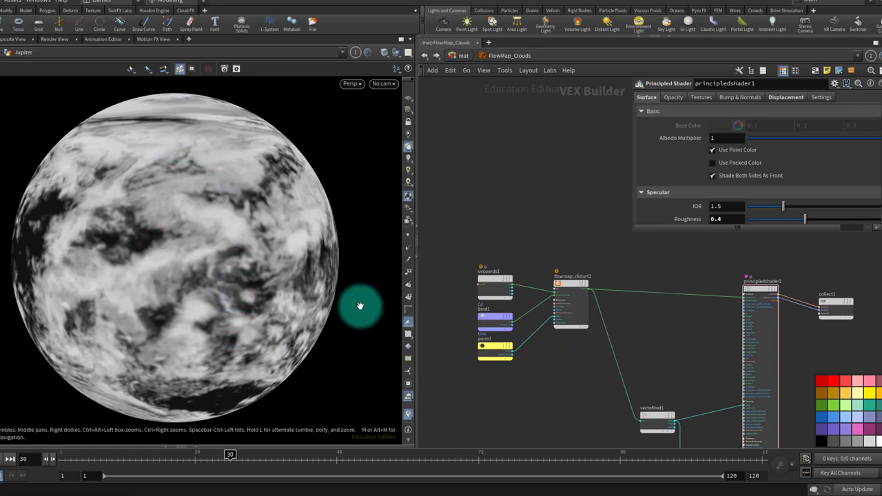
pyautogui.scroll(2, 572, 283)
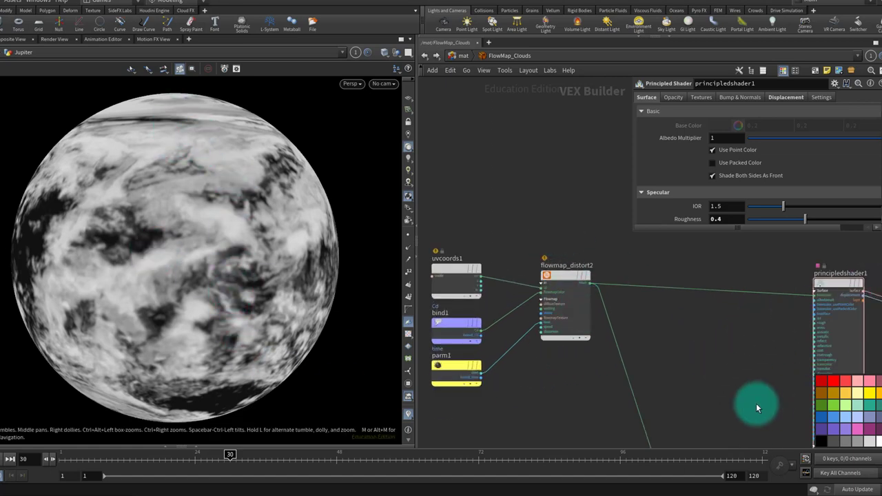
pyautogui.moveTo(750, 405); pyautogui.dragTo(584, 304, button='middle')
pyautogui.scroll(2, 600, 360)
pyautogui.moveTo(600, 360); pyautogui.dragTo(585, 335, button='middle')
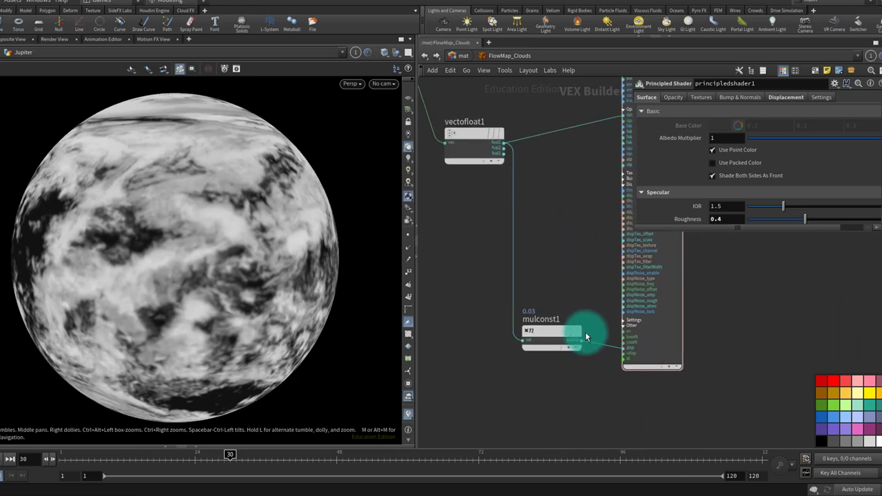
pyautogui.moveTo(570, 209); pyautogui.dragTo(512, 340, button='middle')
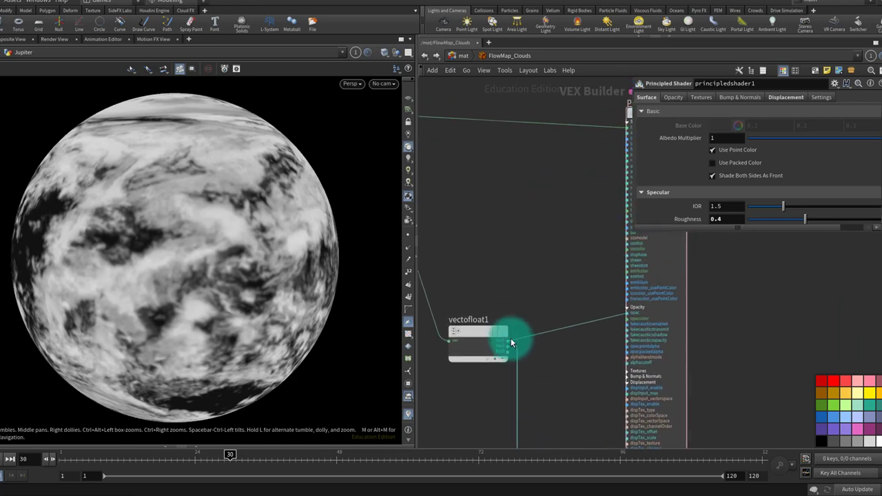
pyautogui.moveTo(114, 262); pyautogui.dragTo(157, 217)
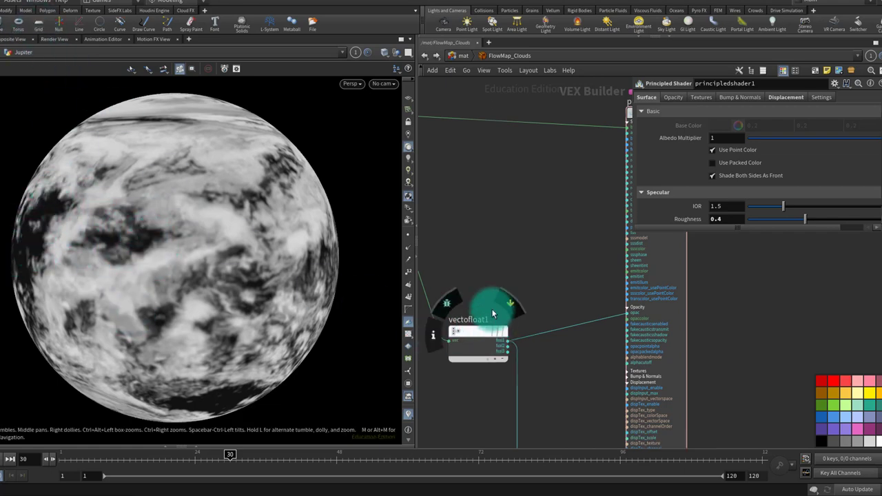
pyautogui.click(462, 60)
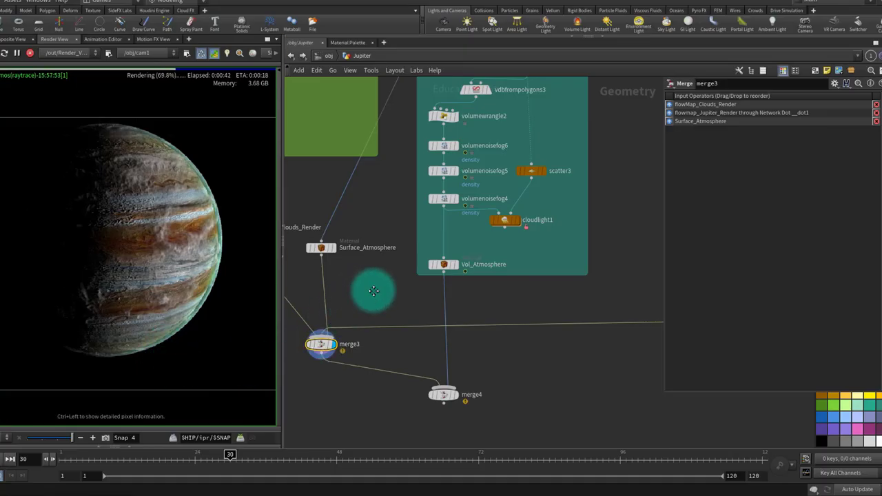
# - Pan from the merge nodes to flowmap_Jupiter_Render and its link into merge3
pyautogui.moveTo(314, 242); pyautogui.dragTo(366, 271, button='middle')
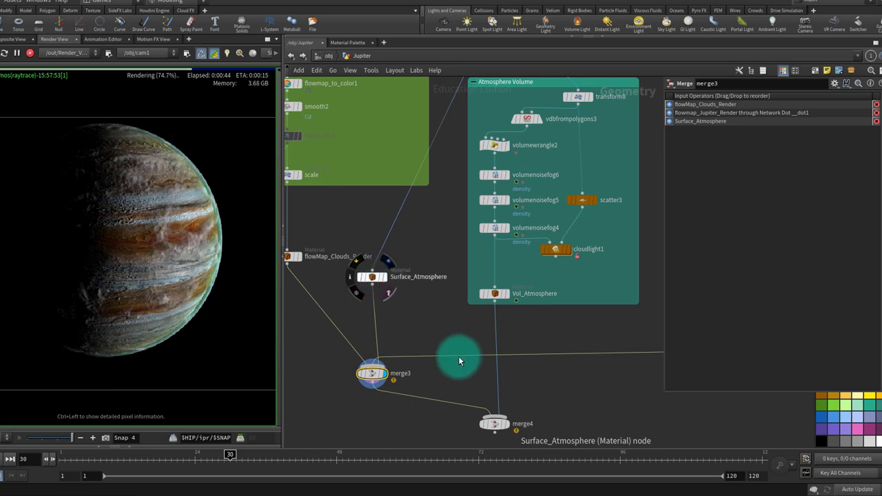
pyautogui.moveTo(502, 340); pyautogui.dragTo(599, 331, button='middle')
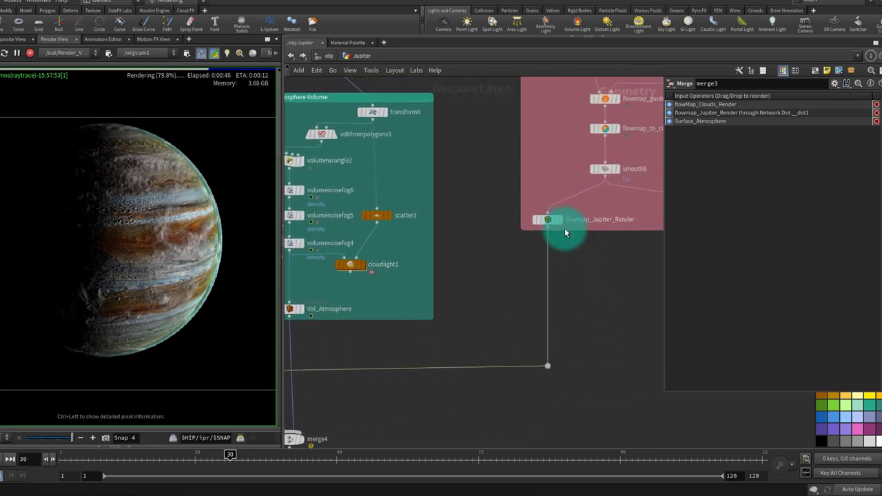
pyautogui.moveTo(489, 301); pyautogui.dragTo(515, 356, button='middle')
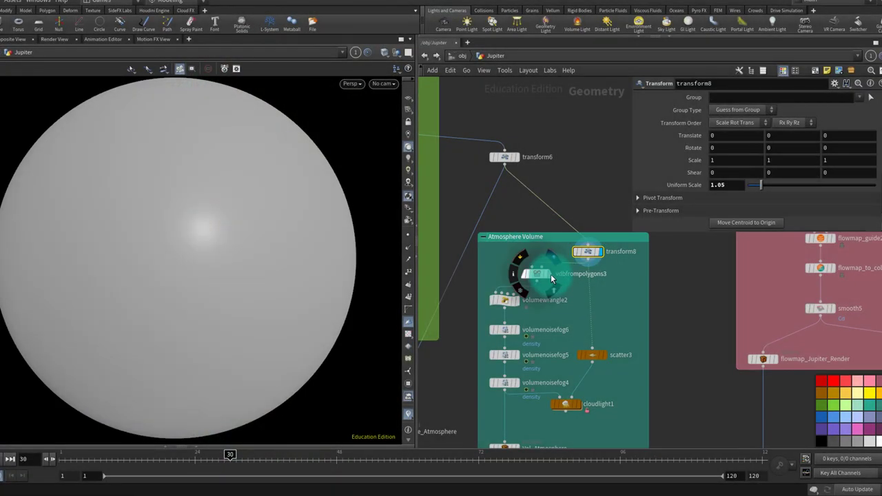
# - Display the atmosphere volume and preview volumenoisefog6, reviewing its noise pattern and animation settings
pyautogui.click(534, 274)
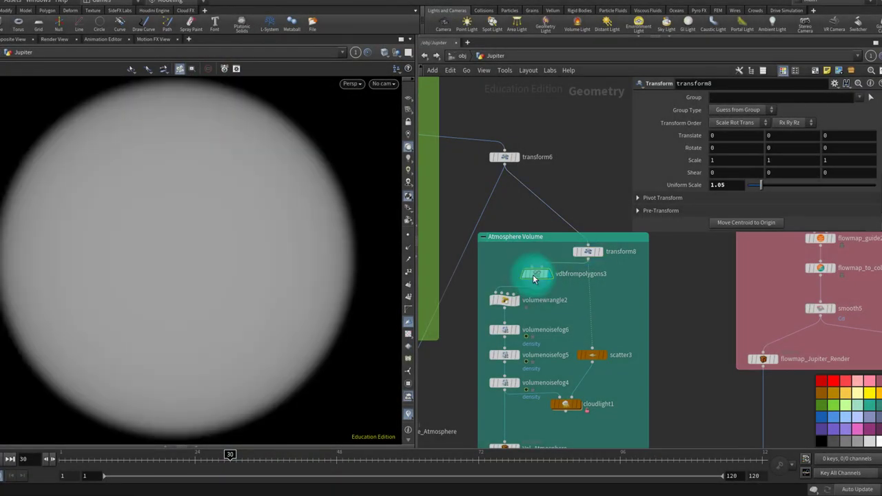
pyautogui.click(503, 299)
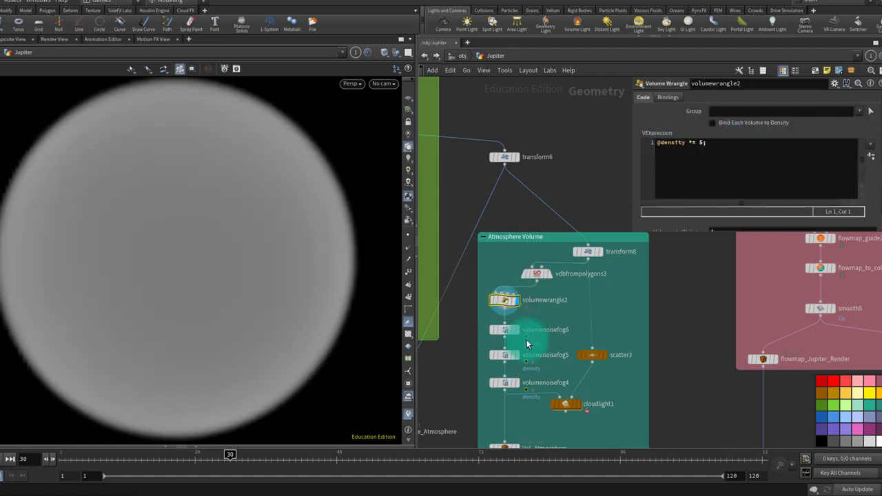
pyautogui.moveTo(536, 330); pyautogui.dragTo(542, 272, button='middle')
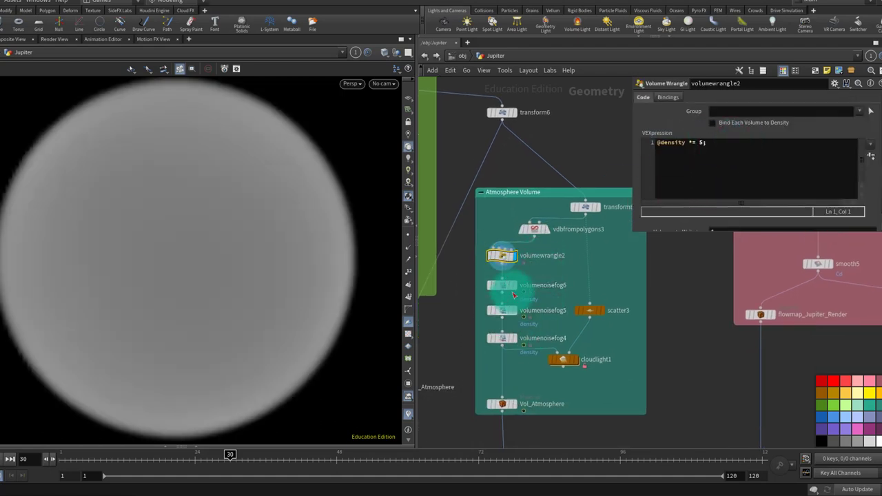
pyautogui.moveTo(493, 279)
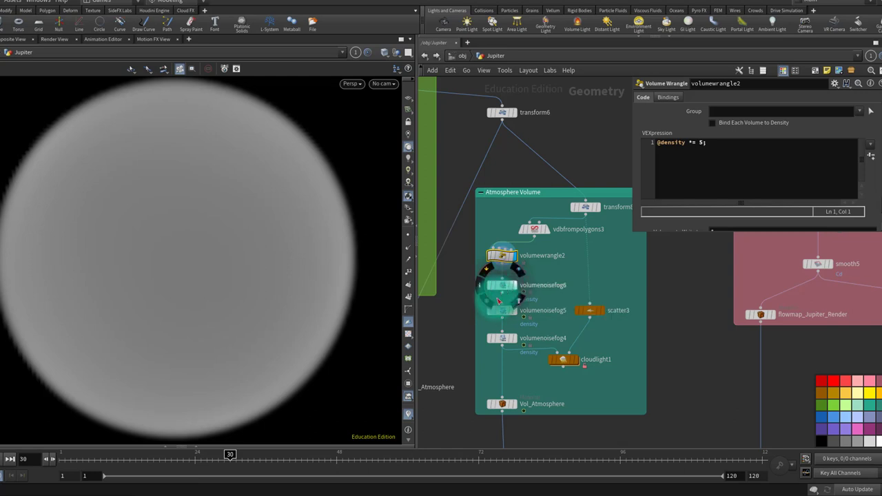
pyautogui.scroll(2, 518, 286)
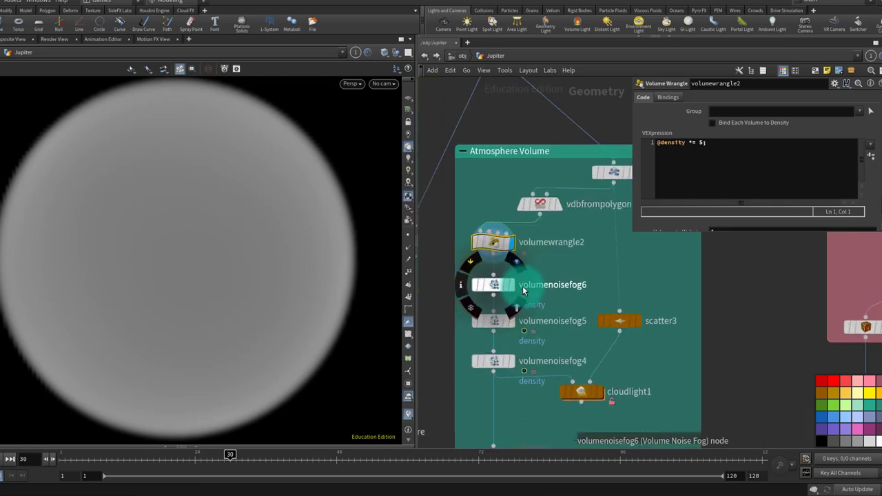
pyautogui.scroll(1, 527, 274)
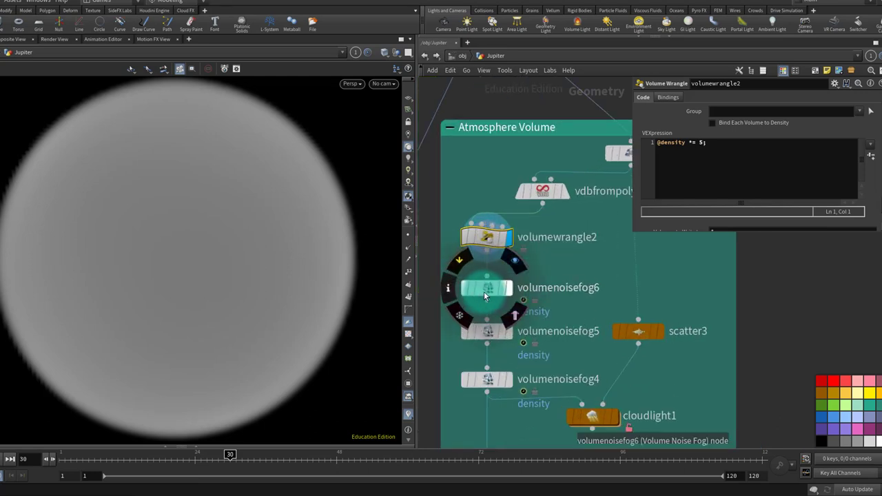
pyautogui.click(485, 293)
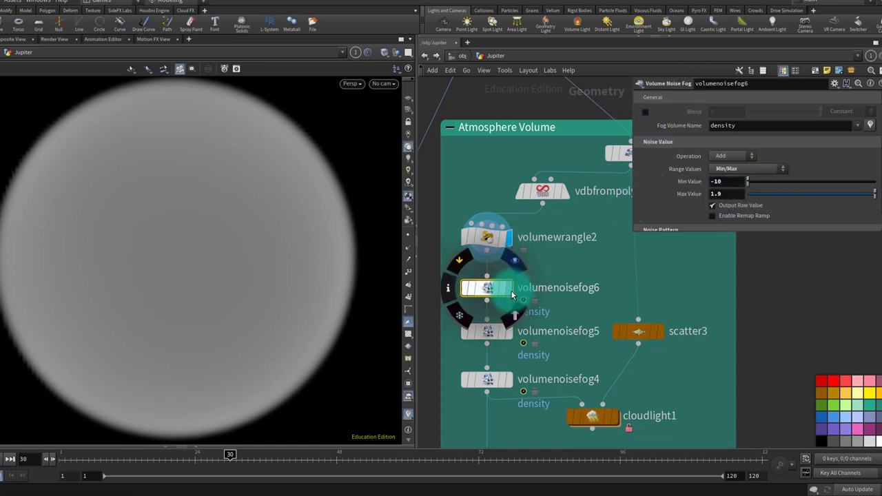
pyautogui.press('r')
pyautogui.click(497, 292)
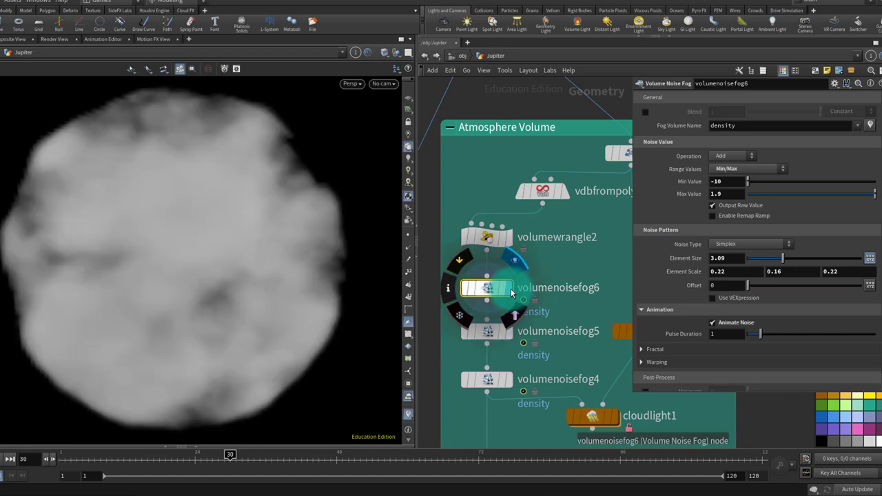
pyautogui.click(258, 238)
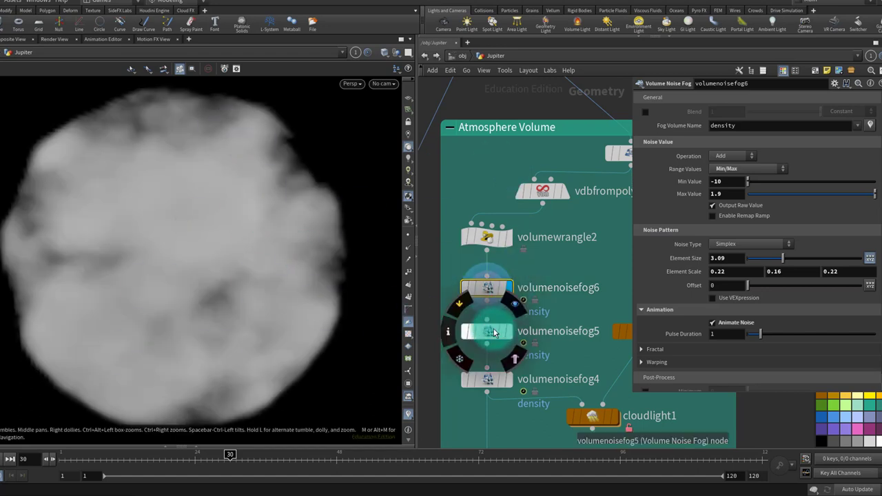
# - Preview the volumenoisefog5 and volumenoisefog4 fog layers in turn
pyautogui.click(508, 336)
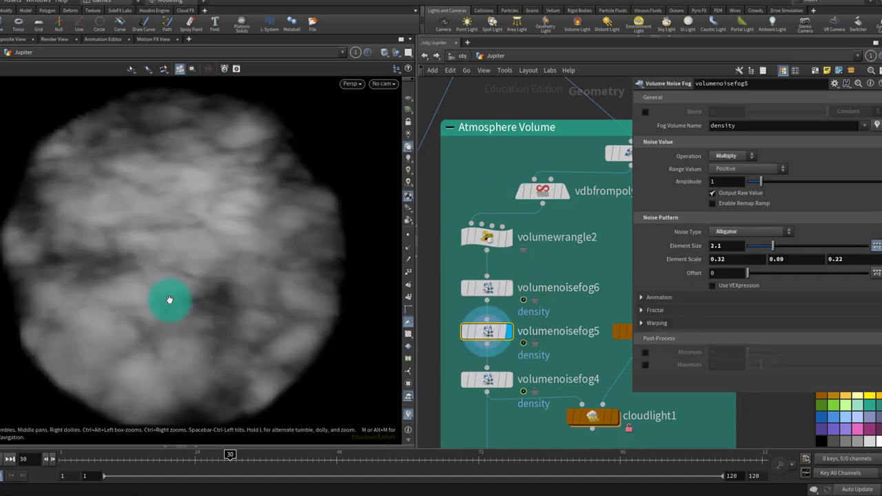
pyautogui.click(509, 381)
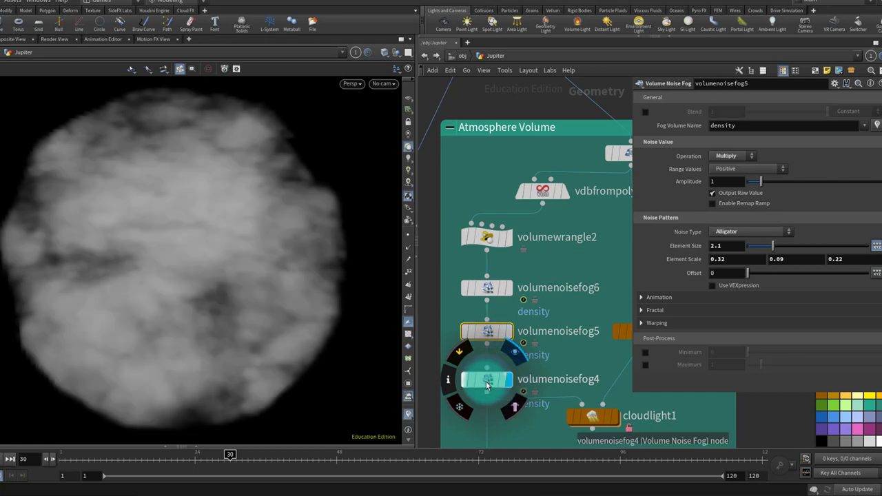
pyautogui.click(233, 90)
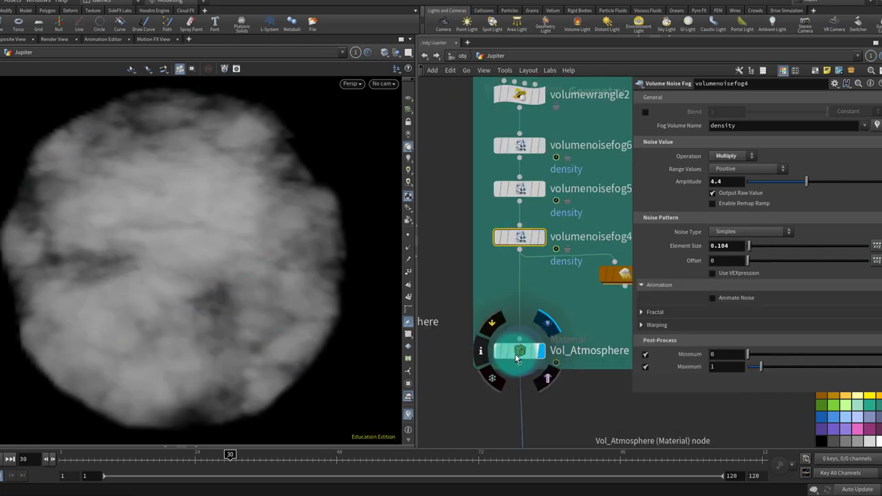
# - Jump to the assigned Vol_Atmosphere material, review its builder settings, and bring up the Material Palette
pyautogui.click(515, 354)
pyautogui.click(722, 199)
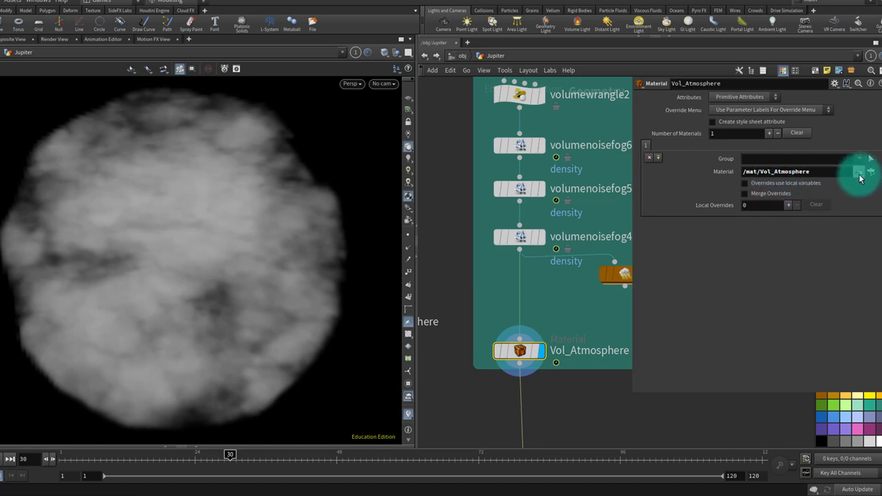
pyautogui.click(858, 173)
pyautogui.click(424, 214)
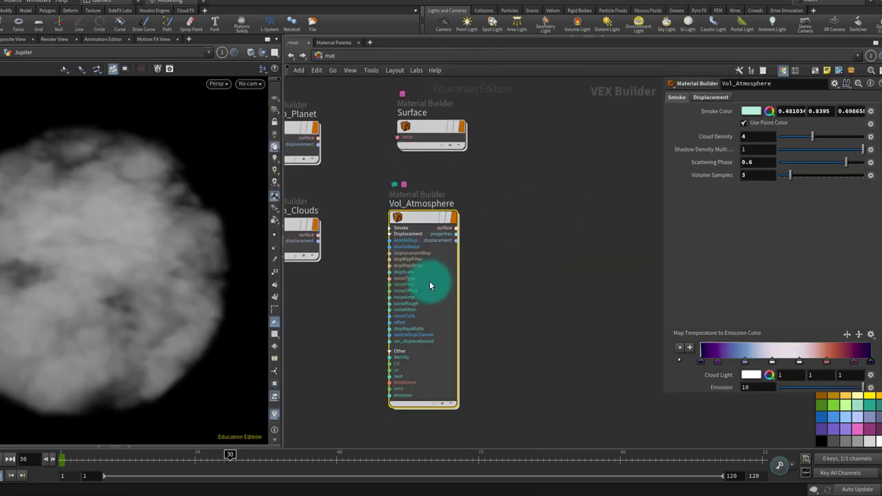
pyautogui.moveTo(412, 219)
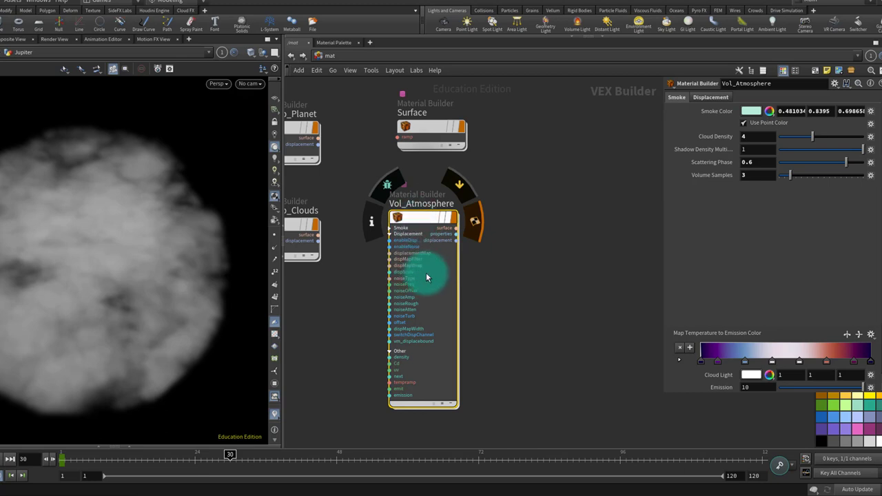
pyautogui.click(334, 42)
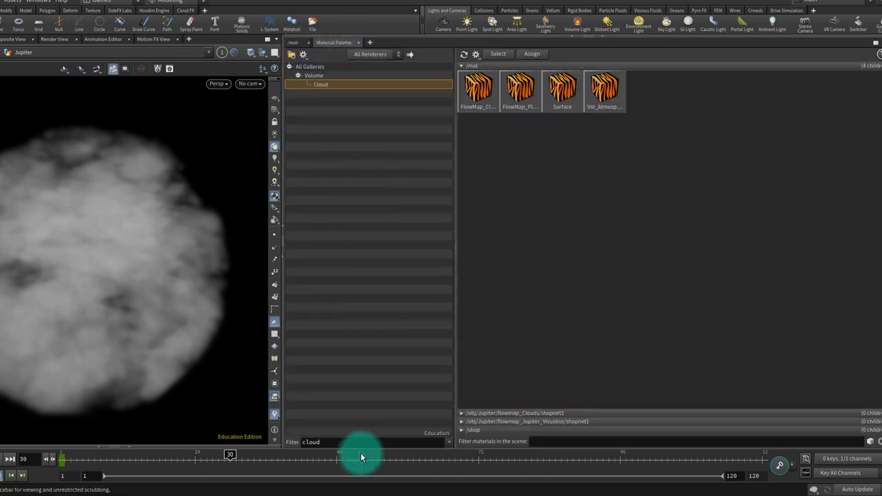
# - Add the Volume Cloud gallery material to /mat
pyautogui.doubleClick(346, 442)
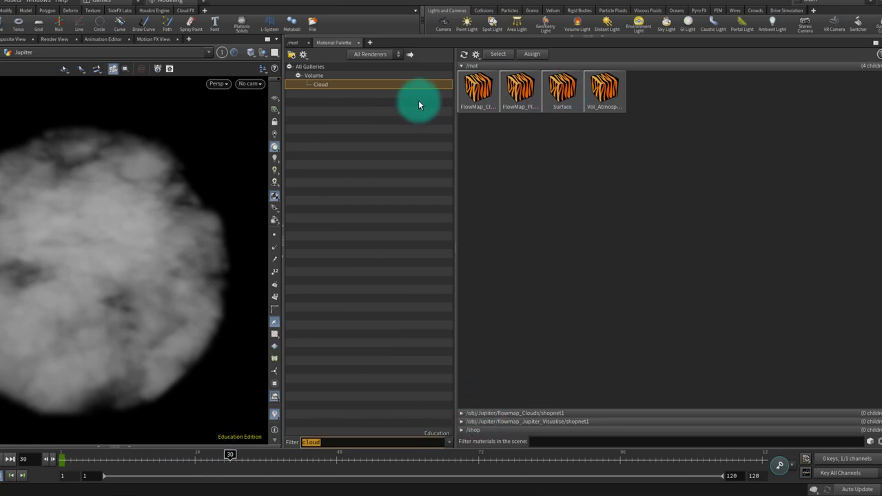
pyautogui.click(363, 87)
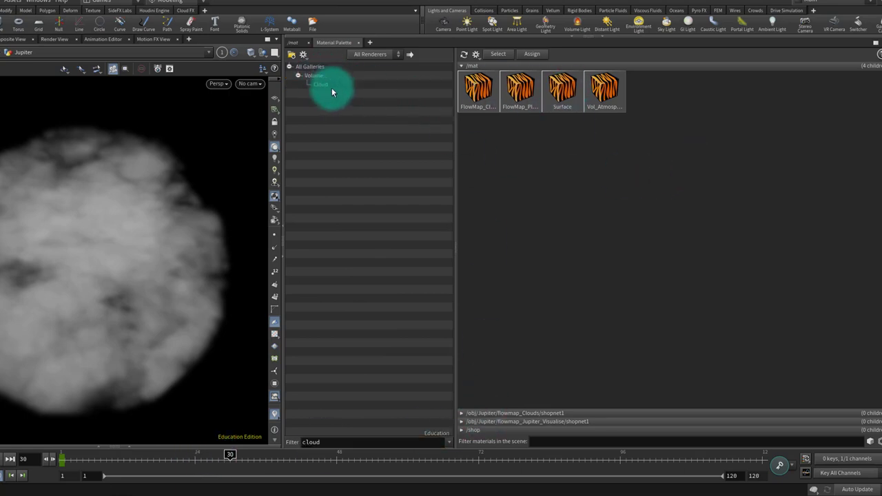
pyautogui.moveTo(666, 130); pyautogui.dragTo(658, 141)
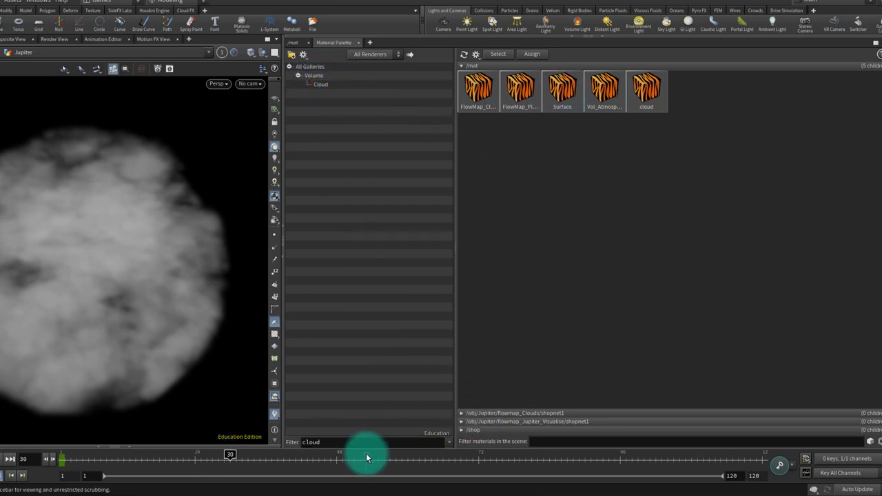
# - Clear the gallery filter and place the new cloud material beside Vol_Atmosphere
pyautogui.doubleClick(315, 442)
pyautogui.press('BackSpace')
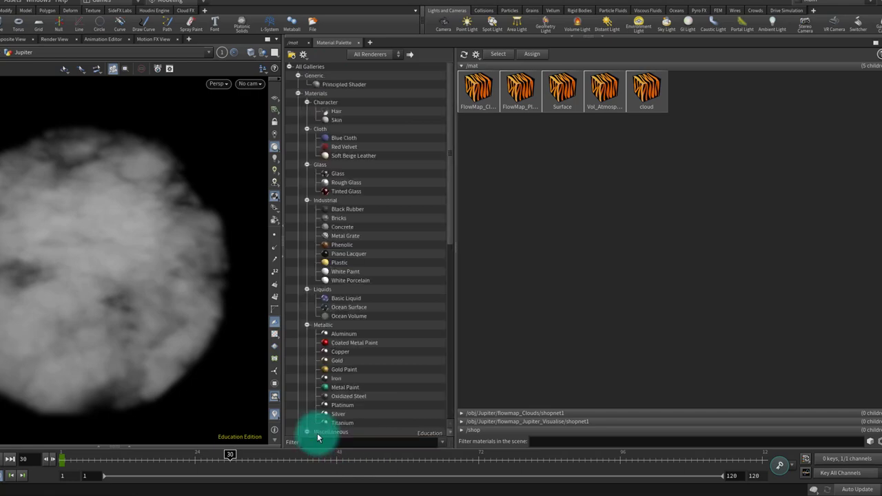
pyautogui.click(285, 65)
pyautogui.click(295, 44)
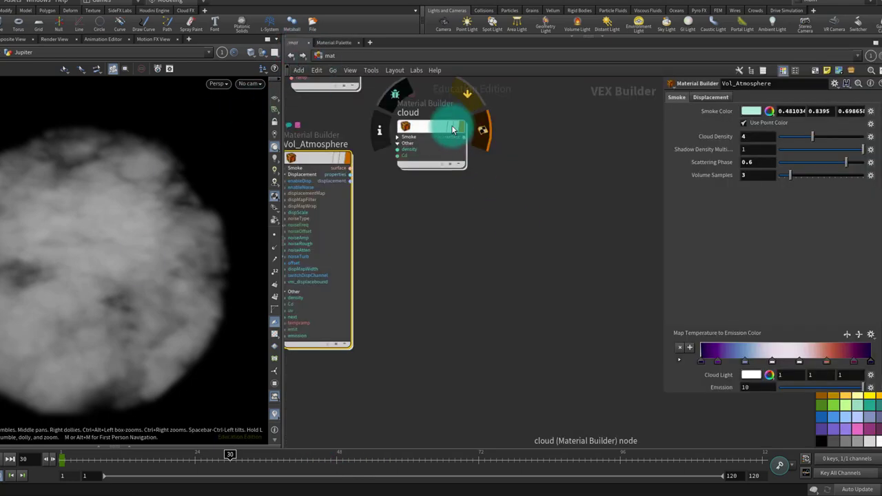
pyautogui.moveTo(456, 130); pyautogui.dragTo(476, 172)
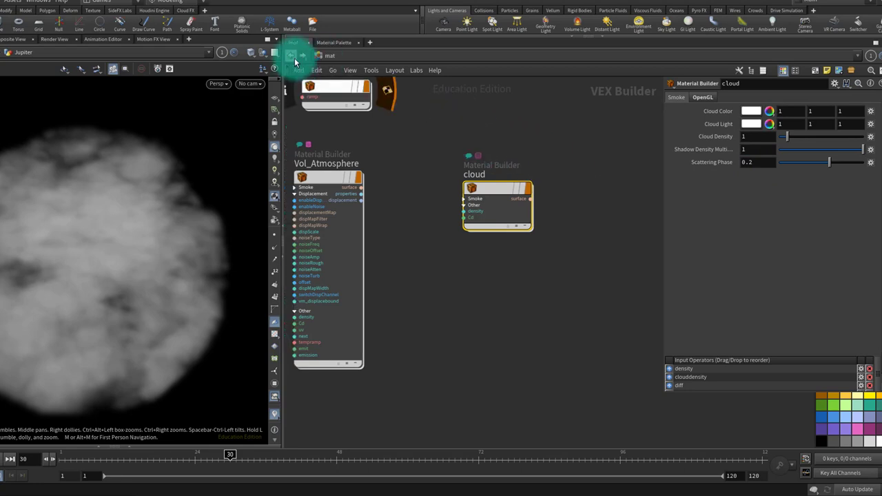
# - Return to the Jupiter geometry network
pyautogui.moveTo(518, 126); pyautogui.dragTo(559, 218, button='middle')
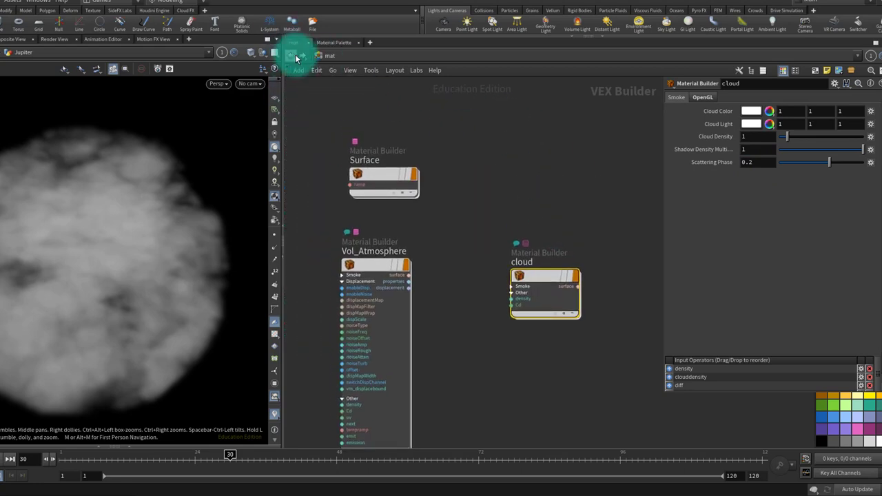
pyautogui.click(297, 57)
pyautogui.click(354, 266)
# - Merge the Vol_Atmosphere volume with merge3 in a new merge4 node
pyautogui.click(39, 27)
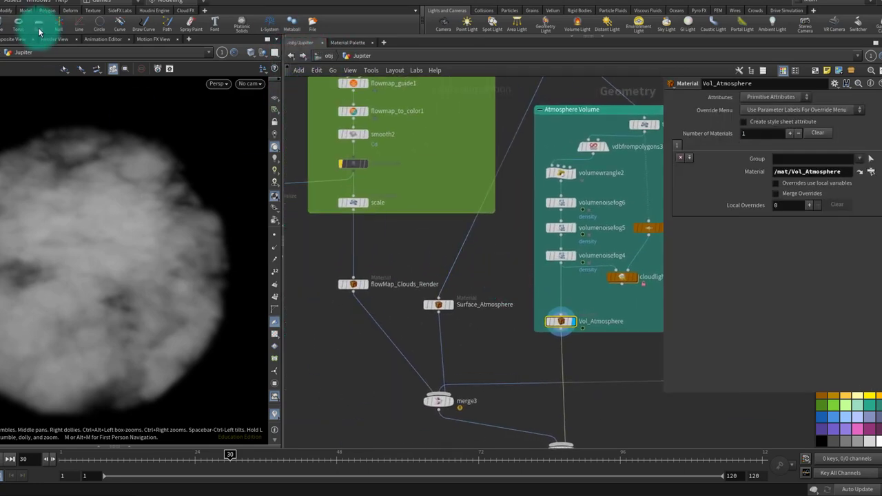
pyautogui.click(31, 43)
pyautogui.click(534, 424)
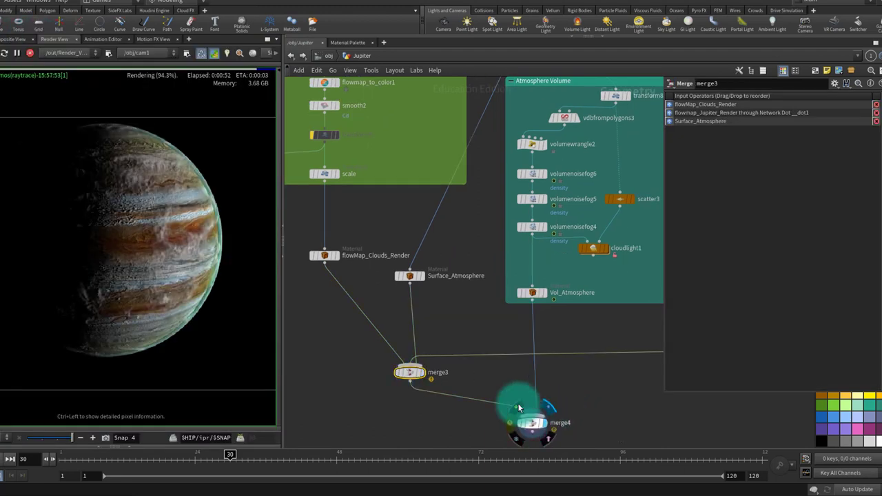
# - Re-render Jupiter in Render View, compare against an older snapshot, then pause the render
pyautogui.moveTo(179, 309)
pyautogui.mouseDown()
pyautogui.moveTo(170, 325)
pyautogui.moveTo(70, 180)
pyautogui.mouseUp()
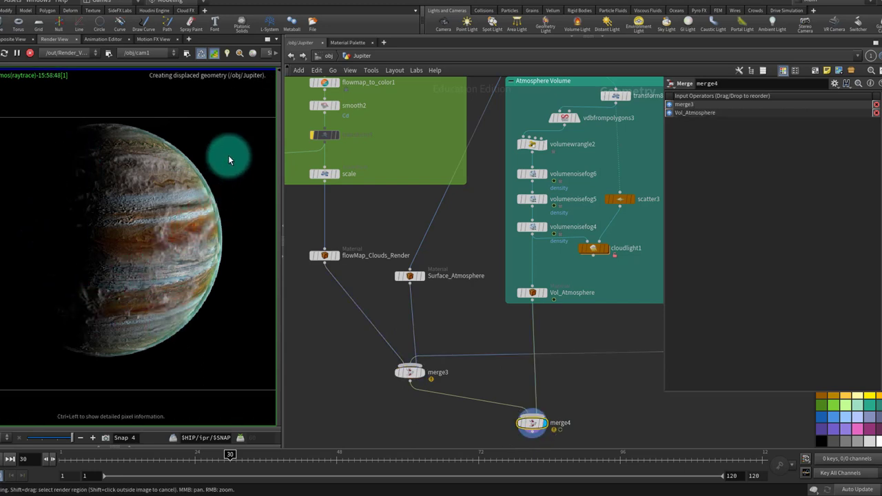
pyautogui.moveTo(250, 135)
pyautogui.mouseDown()
pyautogui.moveTo(257, 131)
pyautogui.moveTo(258, 160)
pyautogui.moveTo(244, 136)
pyautogui.moveTo(232, 147)
pyautogui.mouseUp()
pyautogui.moveTo(70, 434)
pyautogui.mouseDown()
pyautogui.moveTo(58, 434)
pyautogui.moveTo(70, 435)
pyautogui.mouseUp()
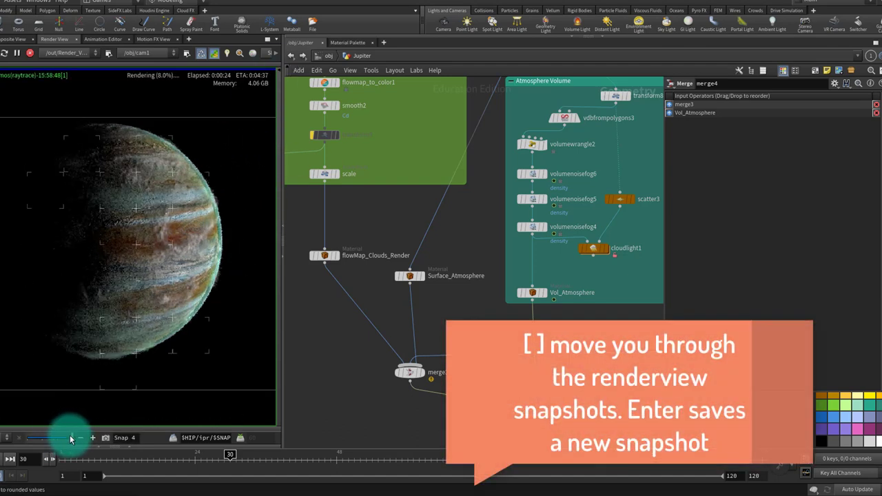
pyautogui.moveTo(189, 238); pyautogui.dragTo(163, 219)
pyautogui.click(84, 378)
pyautogui.moveTo(71, 436); pyautogui.dragTo(472, 182)
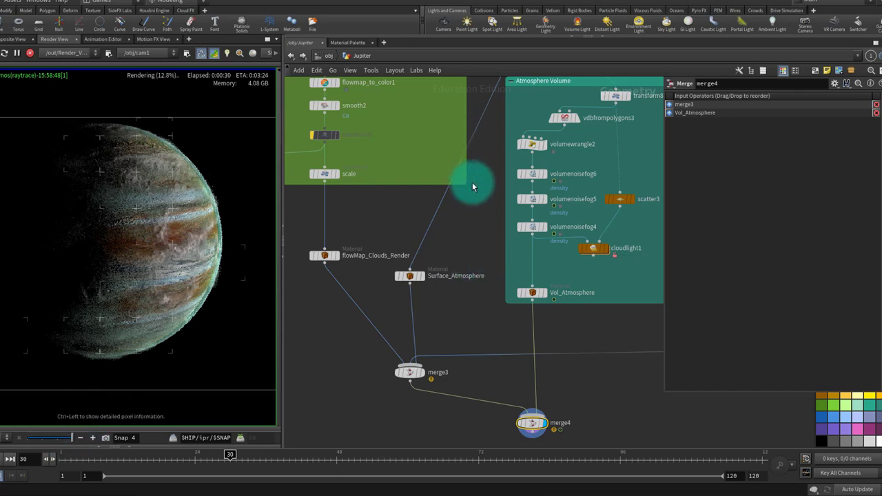
pyautogui.click(16, 53)
pyautogui.click(325, 56)
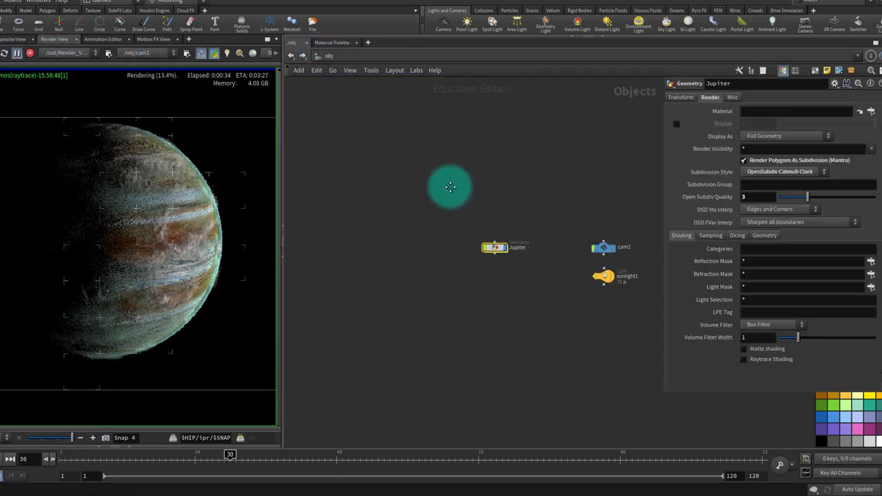
# - Show sunlight1's parameters: a Sun light with intensity 1.2 and sun angle 10
pyautogui.click(508, 275)
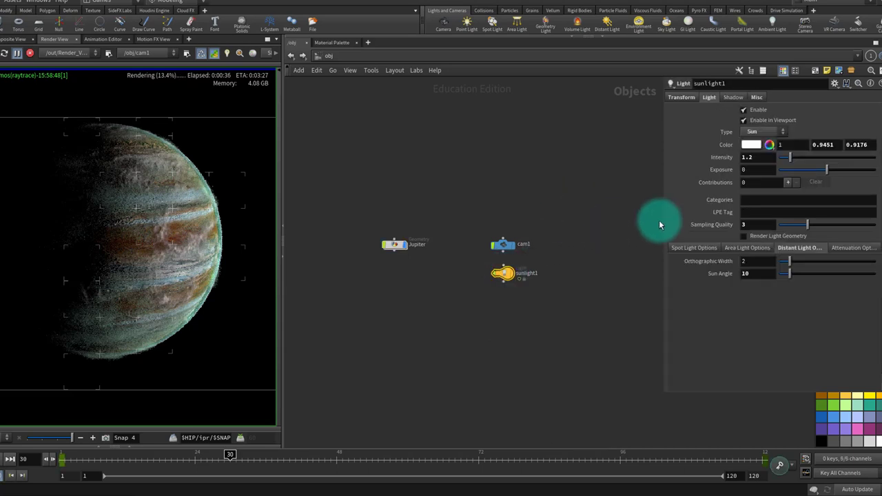
pyautogui.moveTo(664, 223); pyautogui.dragTo(574, 228)
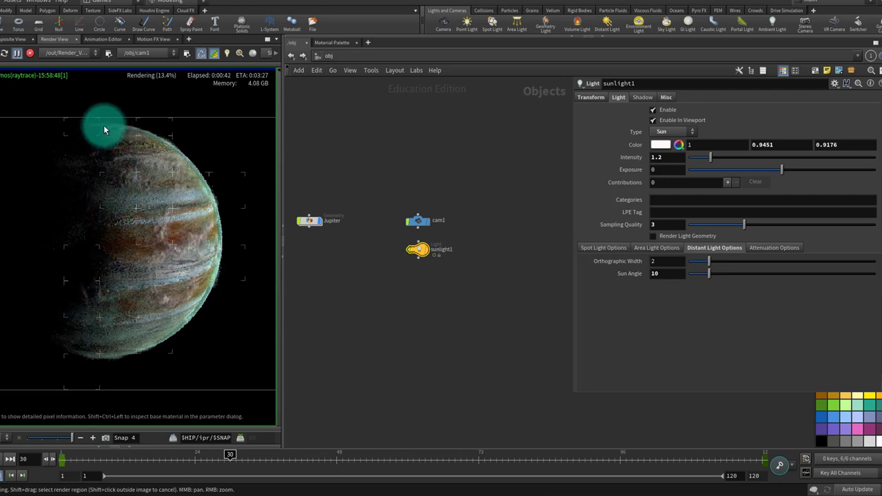
pyautogui.scroll(3, 417, 244)
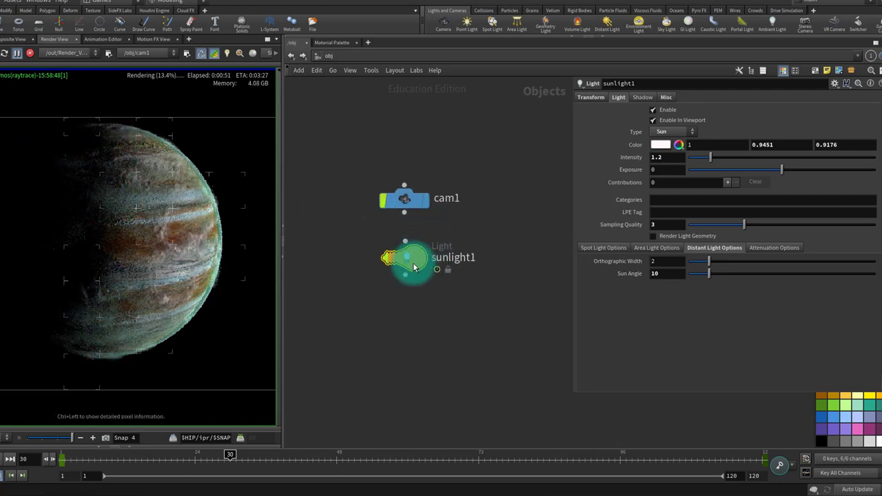